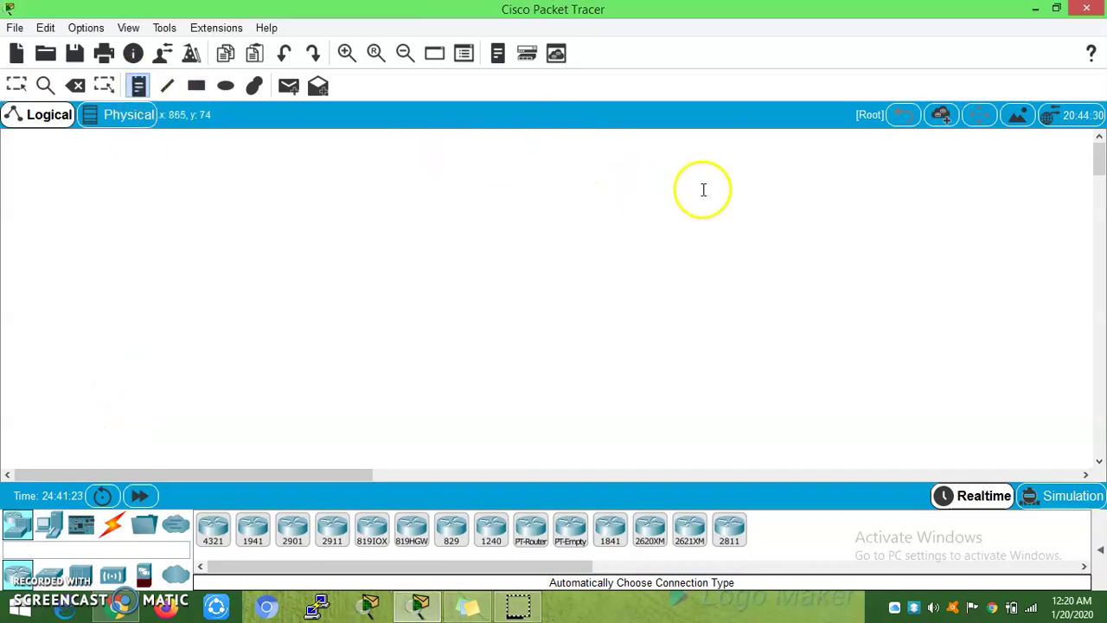
- Place a note reading 'Standard Access List' on the blank canvas
{"action": "left_click", "coordinate": [703, 189]}
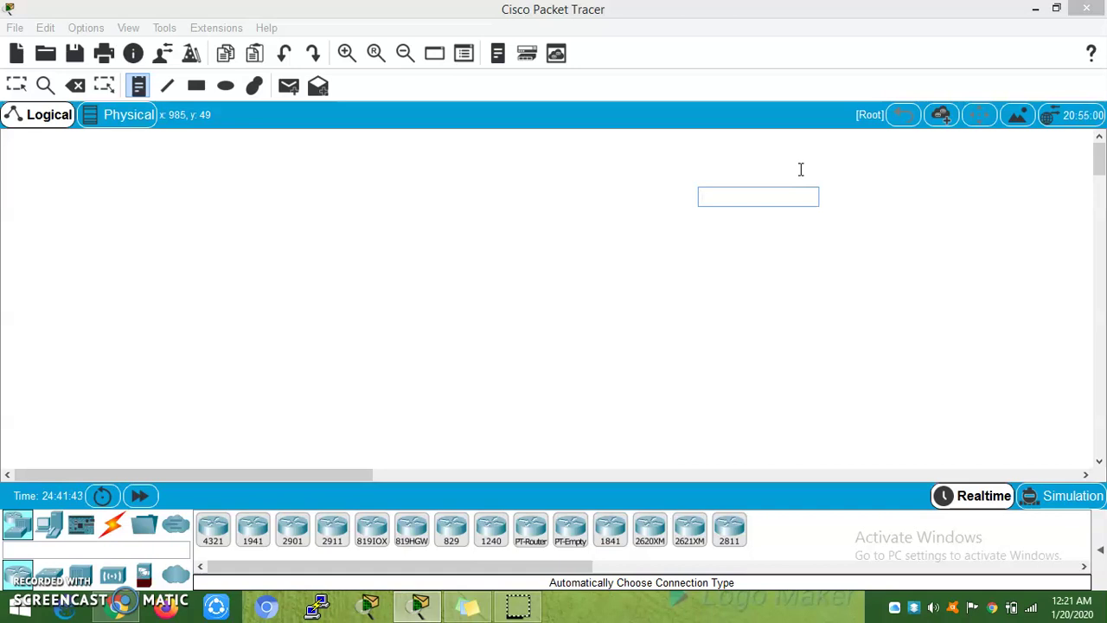
{"action": "type", "text": "St"}
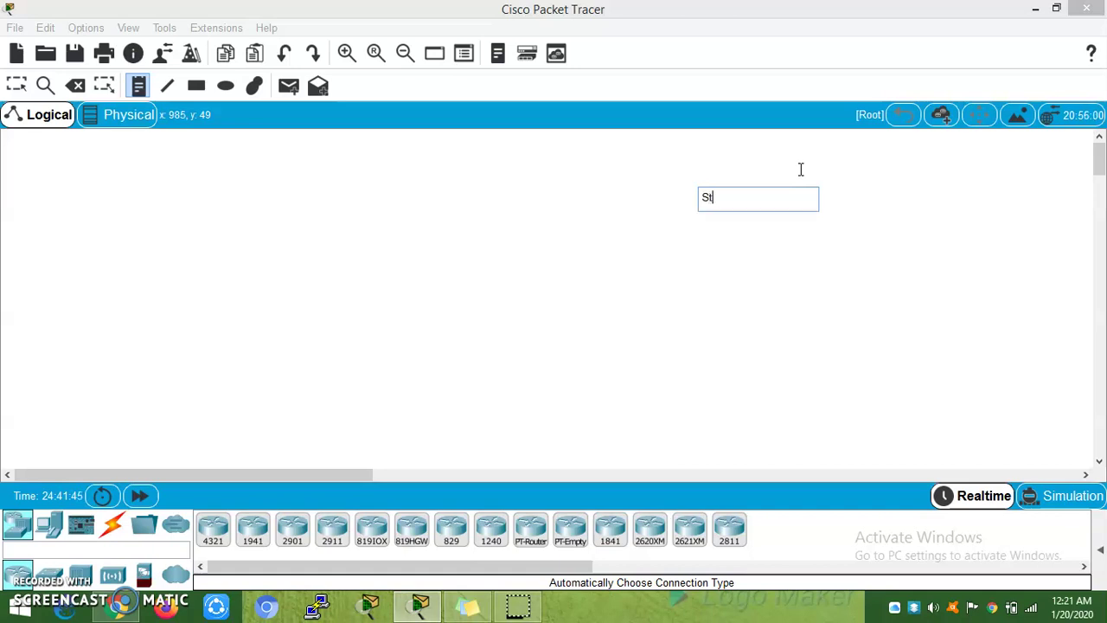
{"action": "type", "text": "rd"}
{"action": "key", "text": "BackSpace"}
{"action": "key", "text": "BackSpace"}
{"action": "type", "text": "t"}
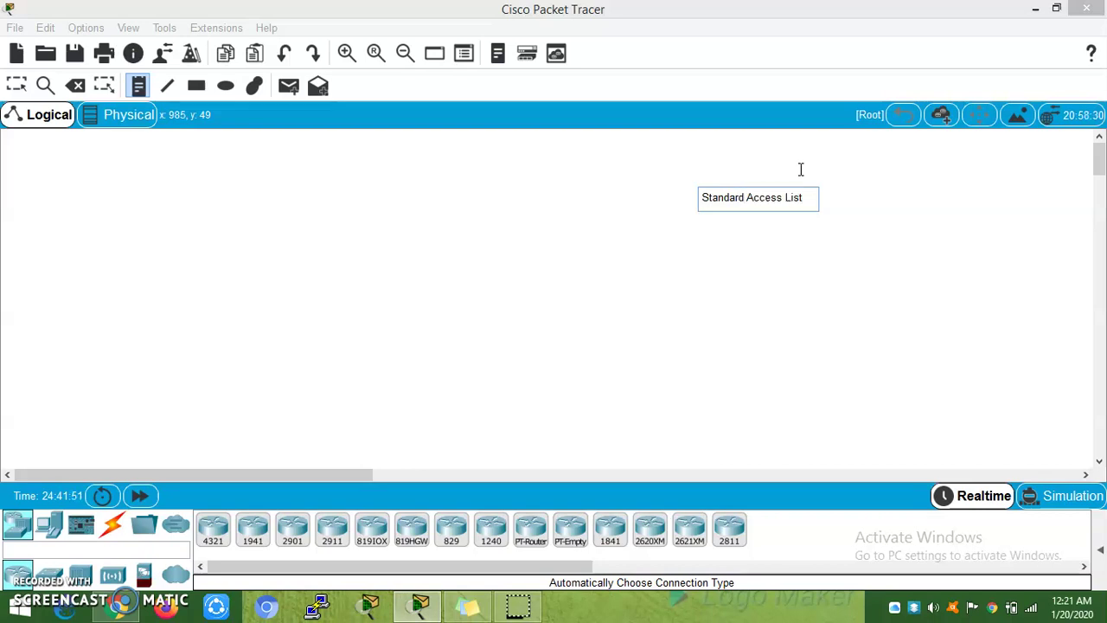
{"action": "left_click", "coordinate": [718, 286]}
- Move the title note to the upper right and place two 2811 routers side by side
{"action": "mouse_move", "coordinate": [754, 200]}
{"action": "left_mouse_down"}
{"action": "mouse_move", "coordinate": [872, 185]}
{"action": "mouse_move", "coordinate": [862, 192]}
{"action": "left_mouse_up"}
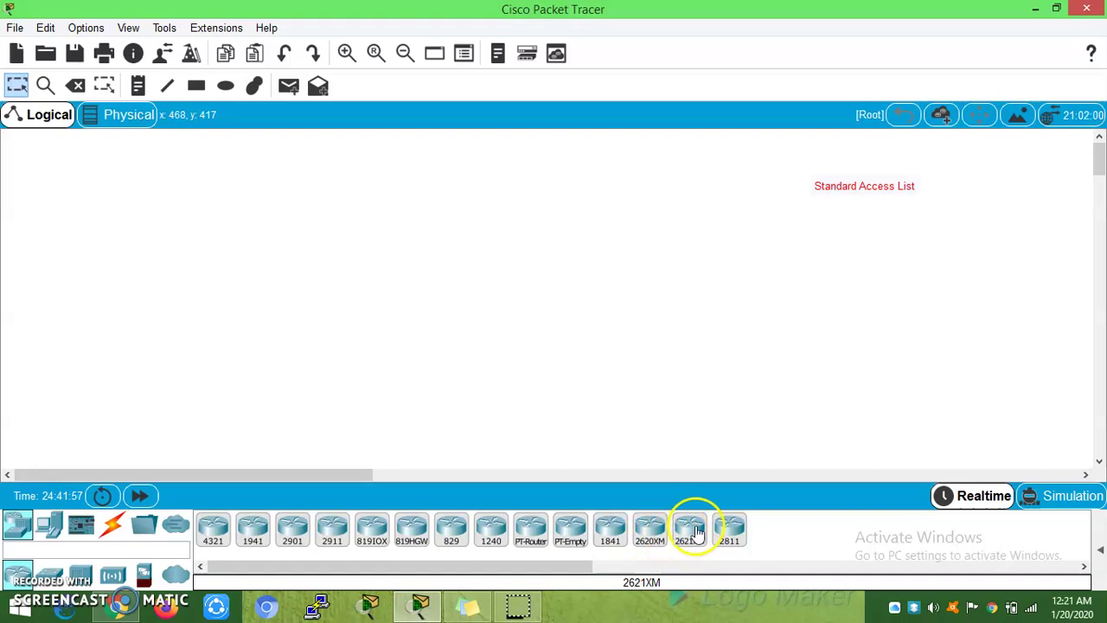
{"action": "left_click_drag", "start_coordinate": [729, 530], "coordinate": [231, 224]}
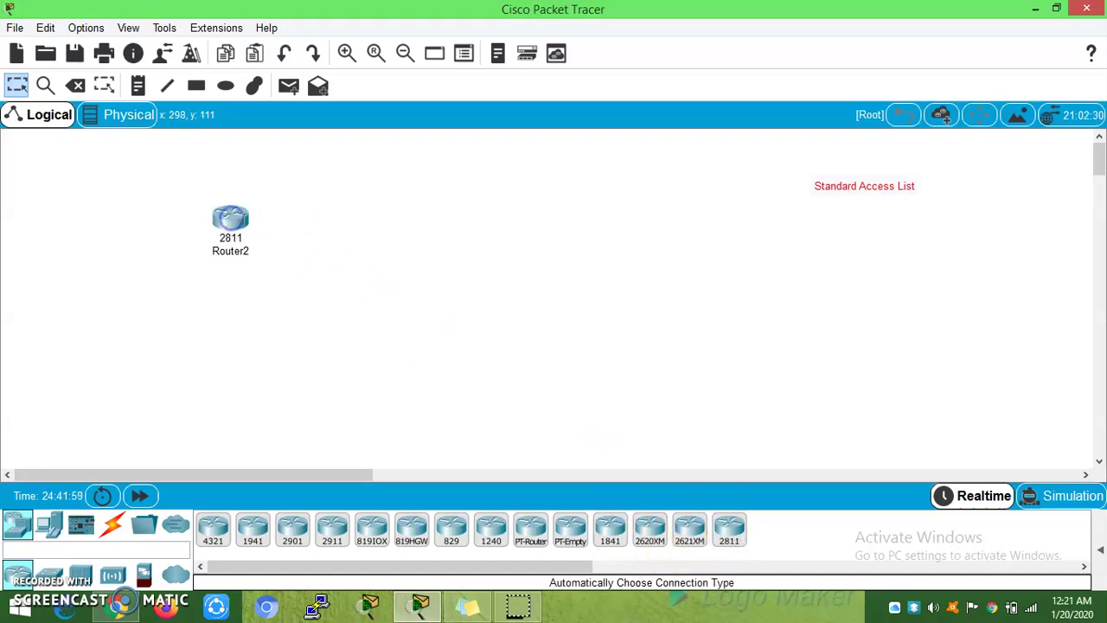
{"action": "left_click", "coordinate": [231, 224]}
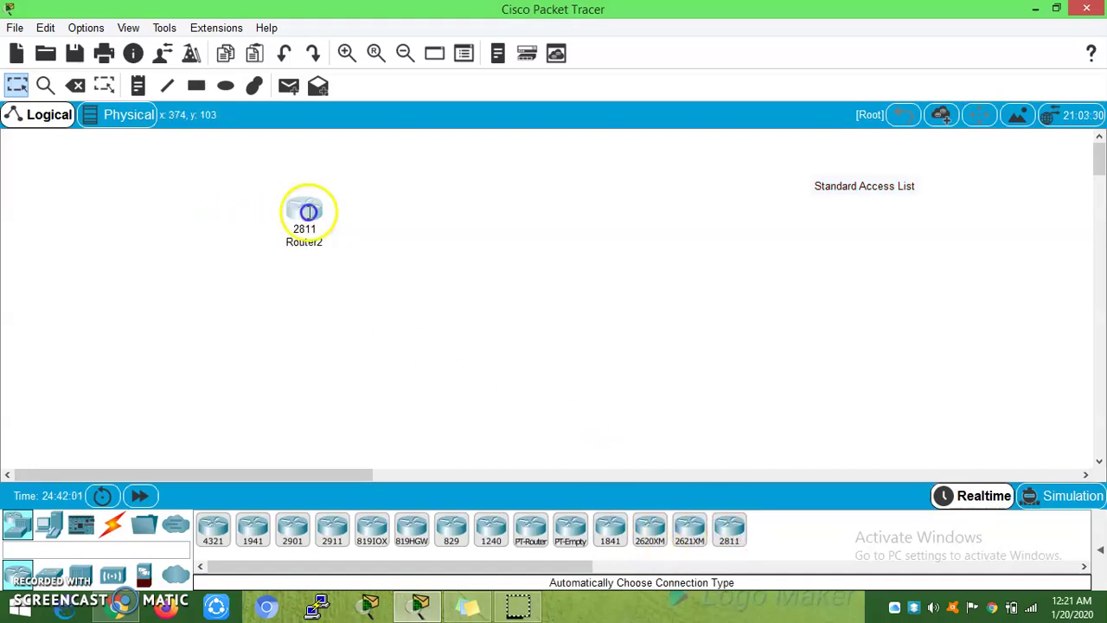
{"action": "left_click_drag", "start_coordinate": [230, 225], "coordinate": [390, 204]}
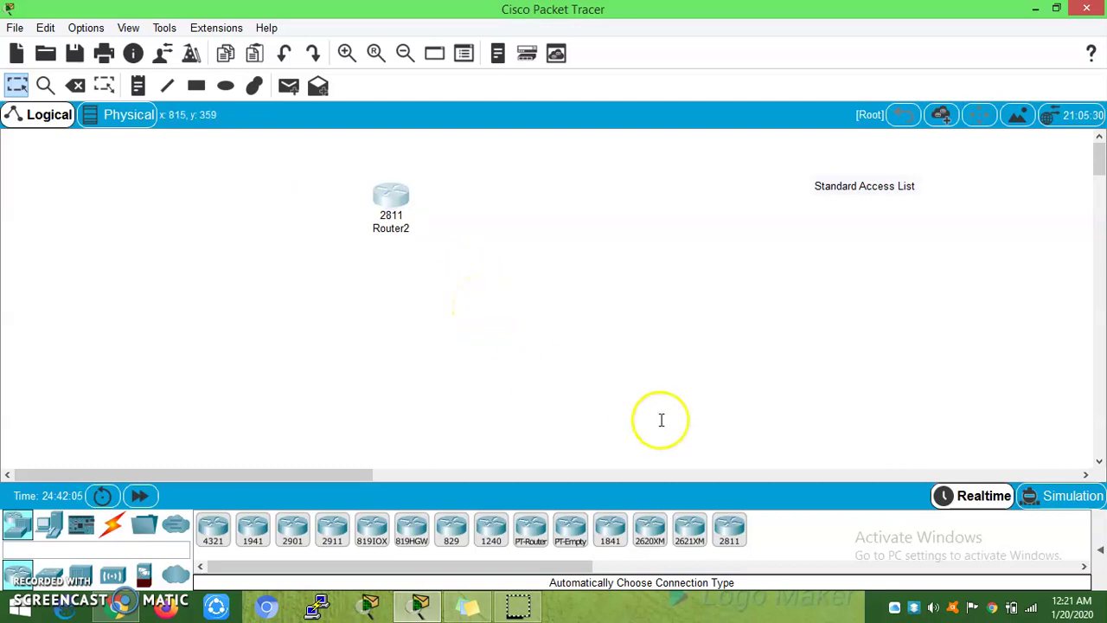
{"action": "left_click", "coordinate": [643, 401]}
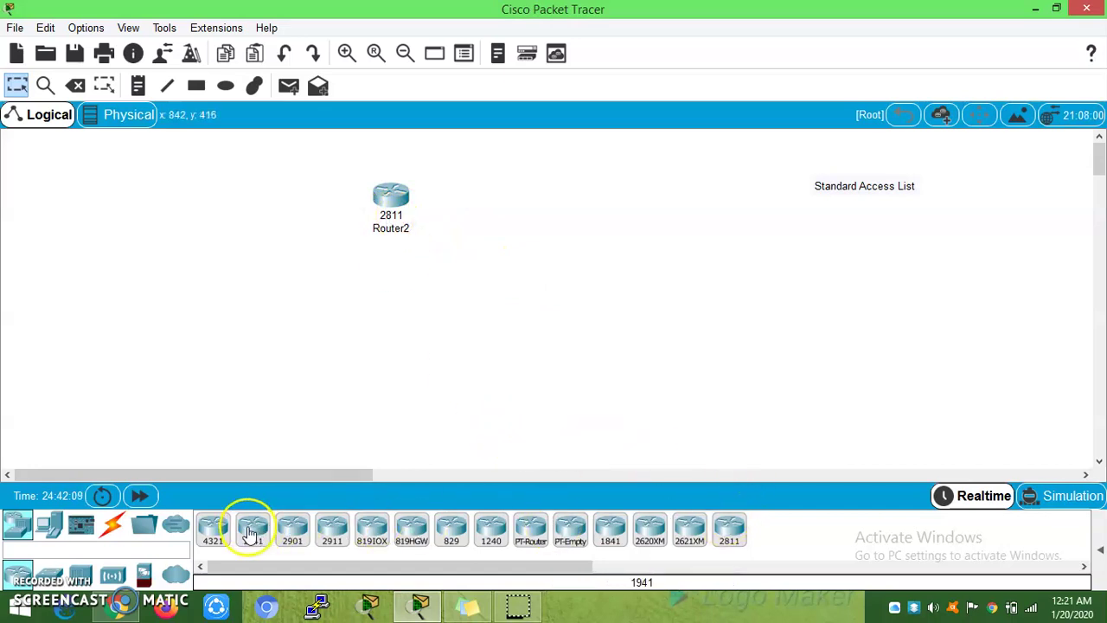
{"action": "left_click_drag", "start_coordinate": [391, 197], "coordinate": [264, 221]}
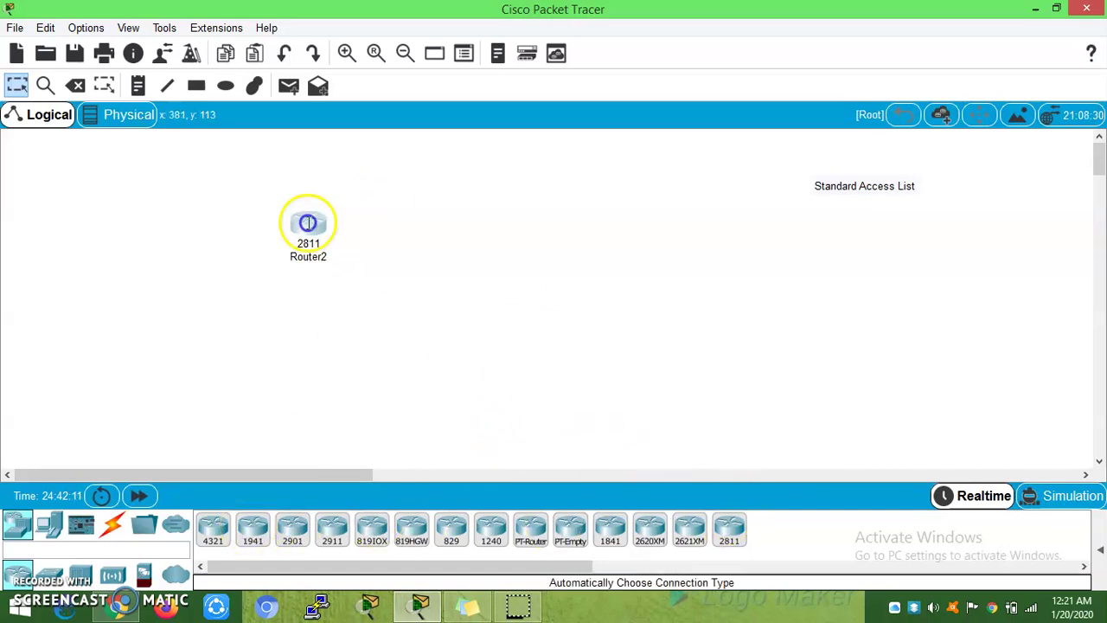
{"action": "left_click_drag", "start_coordinate": [729, 528], "coordinate": [495, 223]}
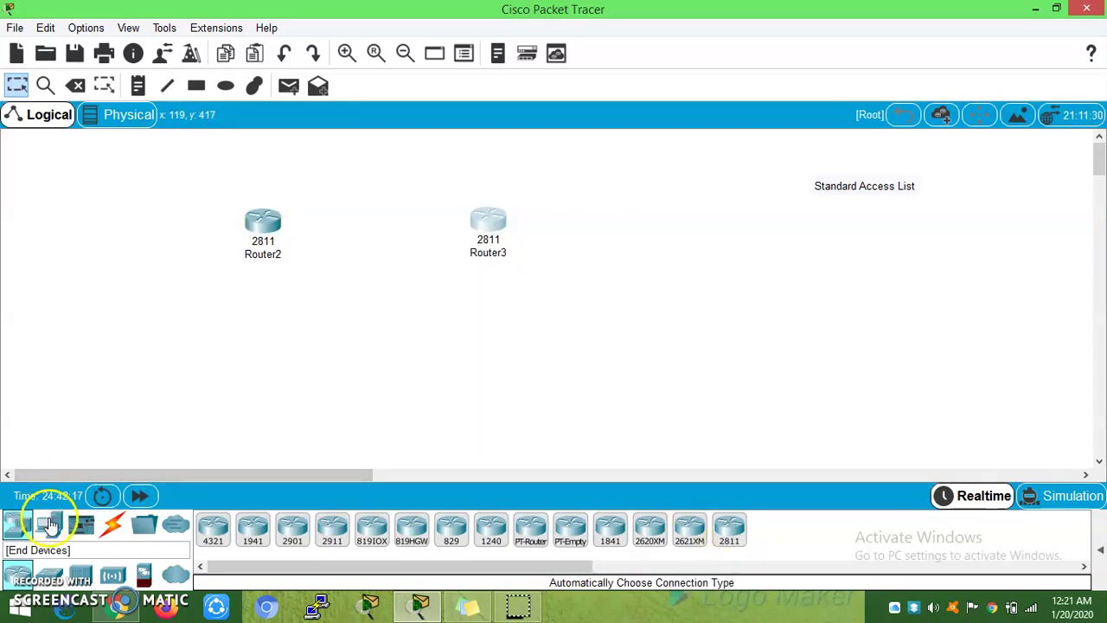
- Add two 2960 switches, one below each router
{"action": "left_click", "coordinate": [48, 525]}
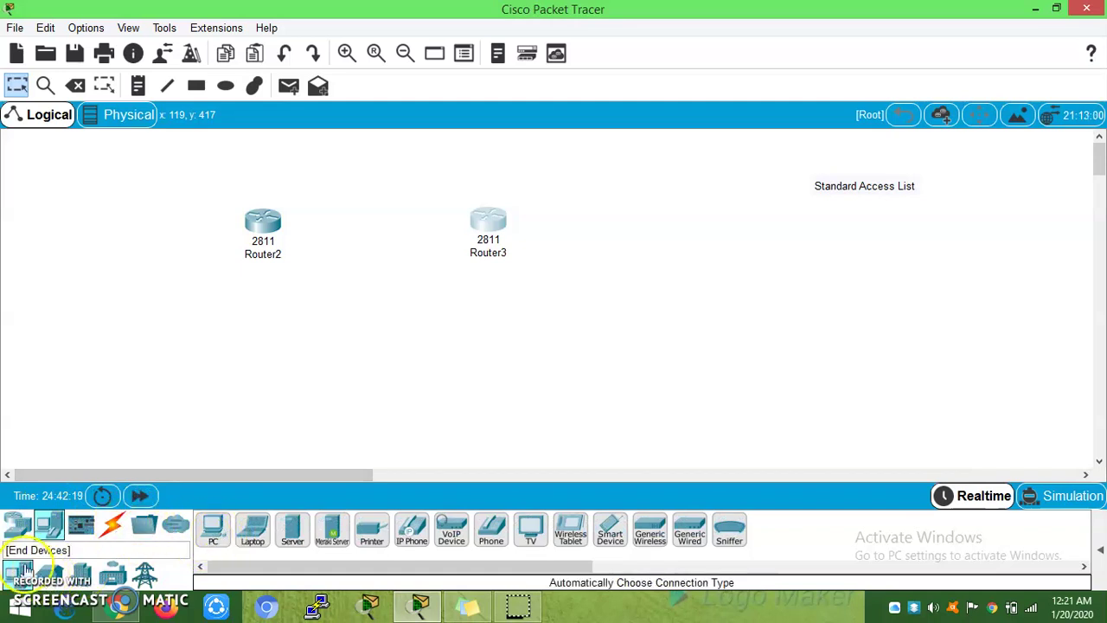
{"action": "left_click", "coordinate": [24, 569]}
{"action": "left_click", "coordinate": [112, 525]}
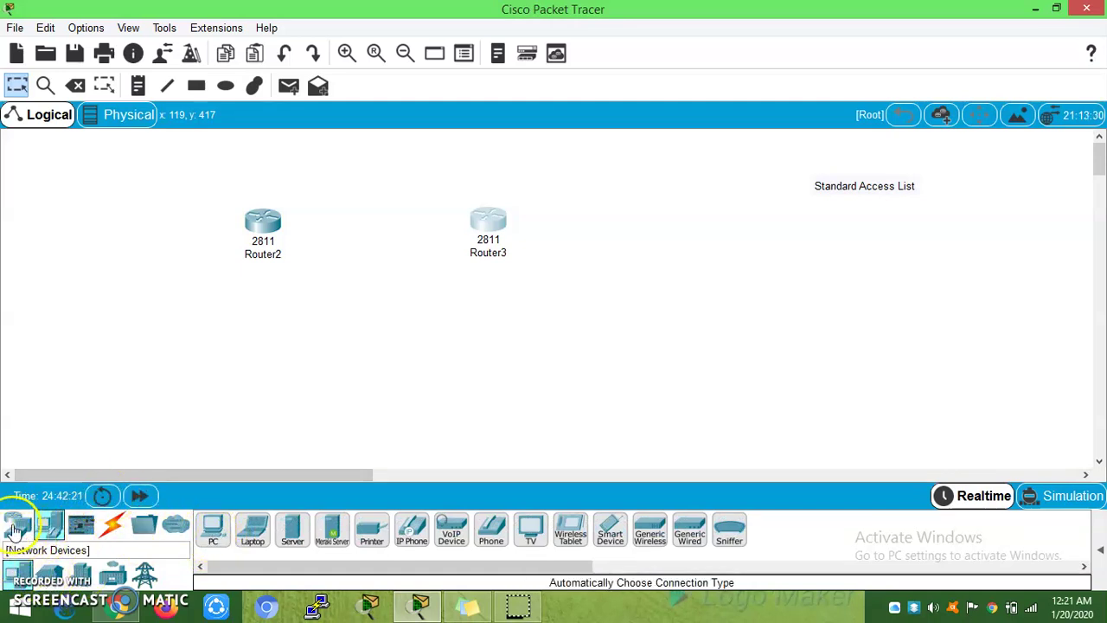
{"action": "left_click", "coordinate": [17, 525]}
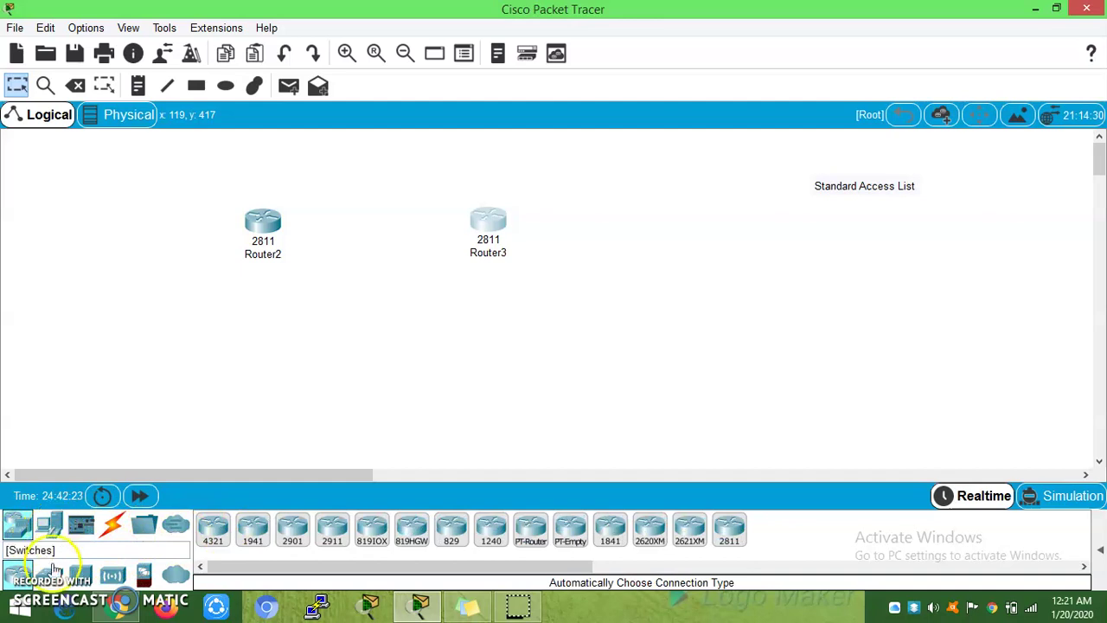
{"action": "mouse_move", "coordinate": [49, 525]}
{"action": "left_mouse_down"}
{"action": "mouse_move", "coordinate": [161, 366]}
{"action": "mouse_move", "coordinate": [187, 309]}
{"action": "left_mouse_up"}
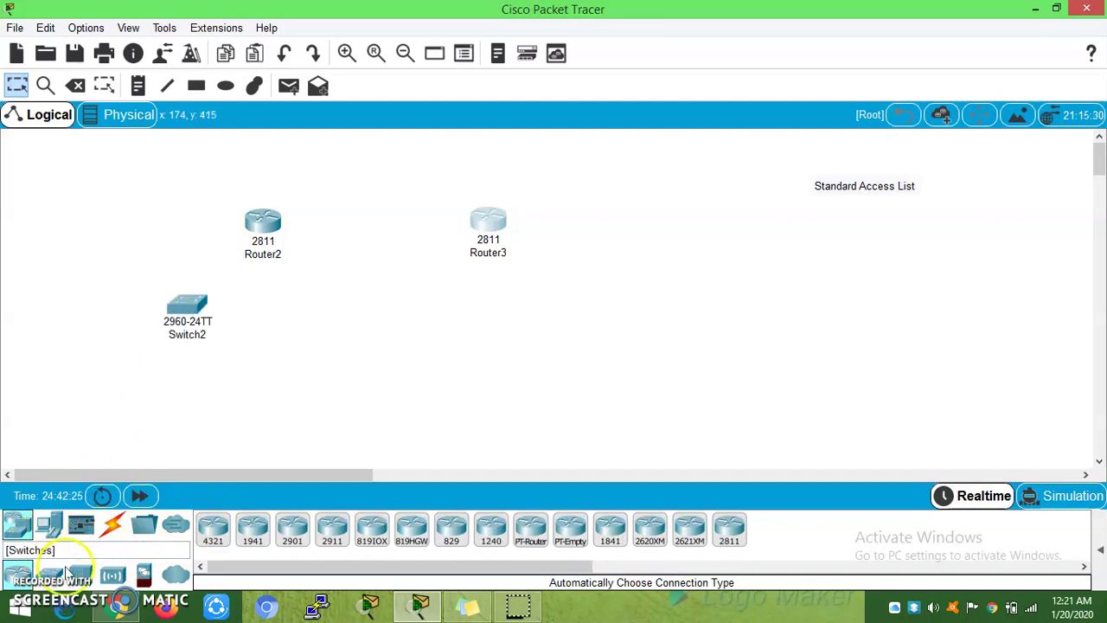
{"action": "left_click_drag", "start_coordinate": [553, 319], "coordinate": [548, 316]}
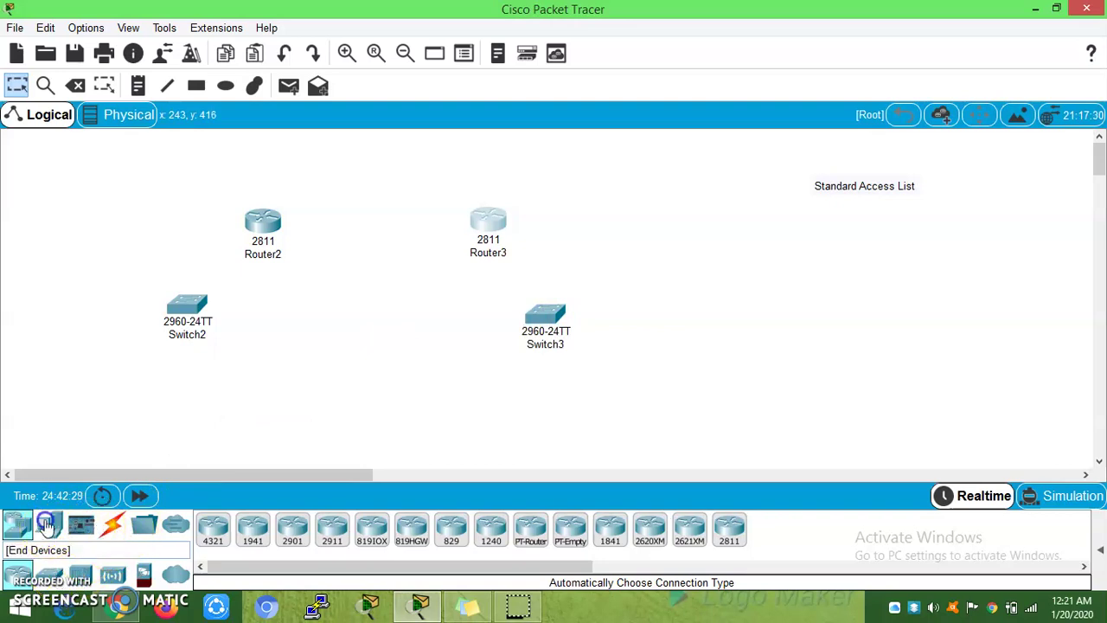
- Add four PCs, PC4 and PC5 under Switch2, PC6 and PC7 under Switch3
{"action": "left_click", "coordinate": [50, 525]}
{"action": "left_click_drag", "start_coordinate": [213, 527], "coordinate": [99, 373]}
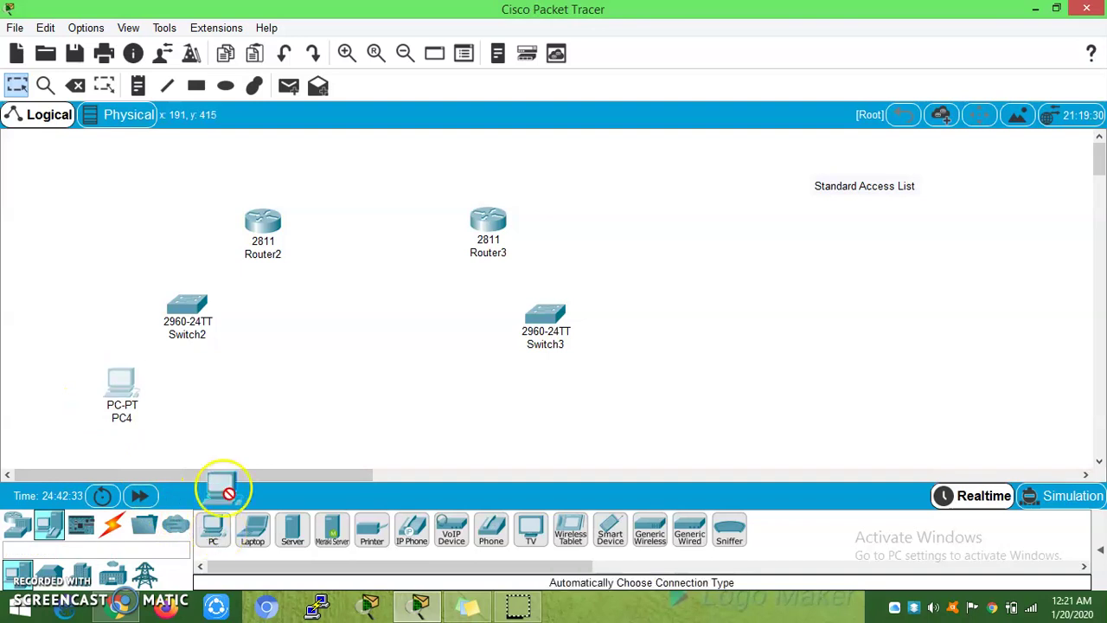
{"action": "left_click_drag", "start_coordinate": [213, 527], "coordinate": [236, 400]}
{"action": "left_click_drag", "start_coordinate": [223, 517], "coordinate": [578, 402]}
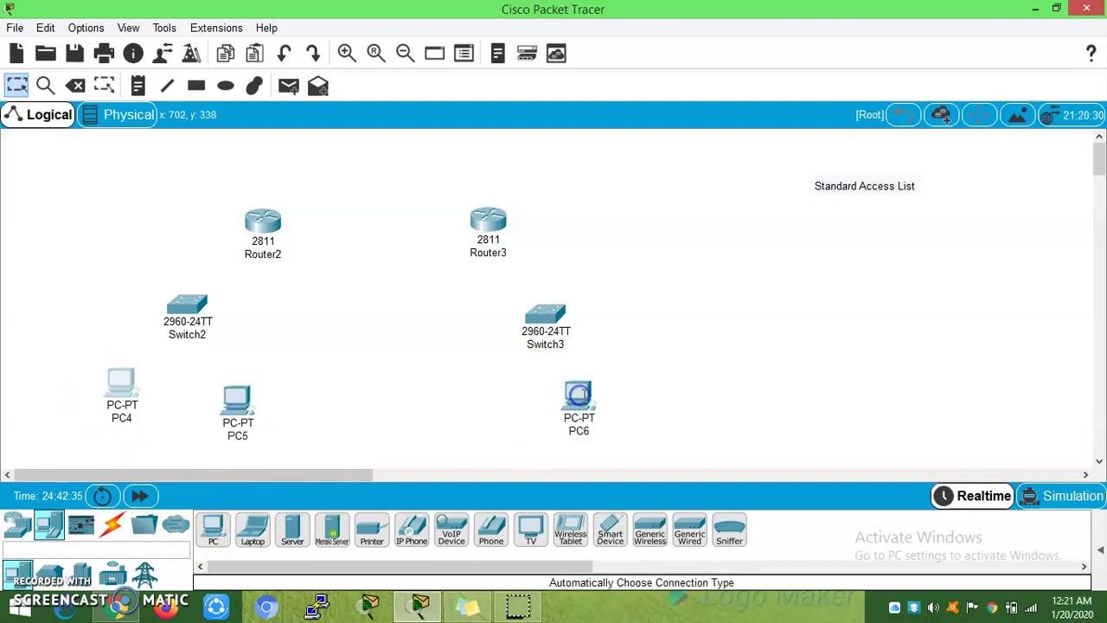
{"action": "left_click_drag", "start_coordinate": [217, 524], "coordinate": [709, 375]}
- Align routers, switches and PCs into level rows
{"action": "left_click_drag", "start_coordinate": [268, 232], "coordinate": [301, 208]}
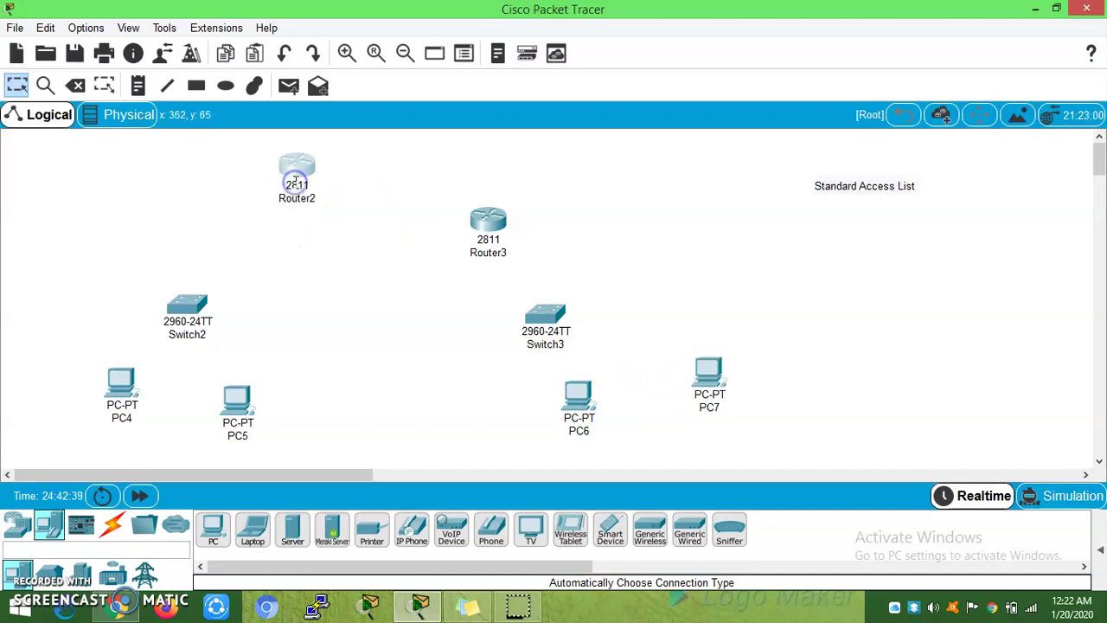
{"action": "left_click_drag", "start_coordinate": [488, 221], "coordinate": [487, 195]}
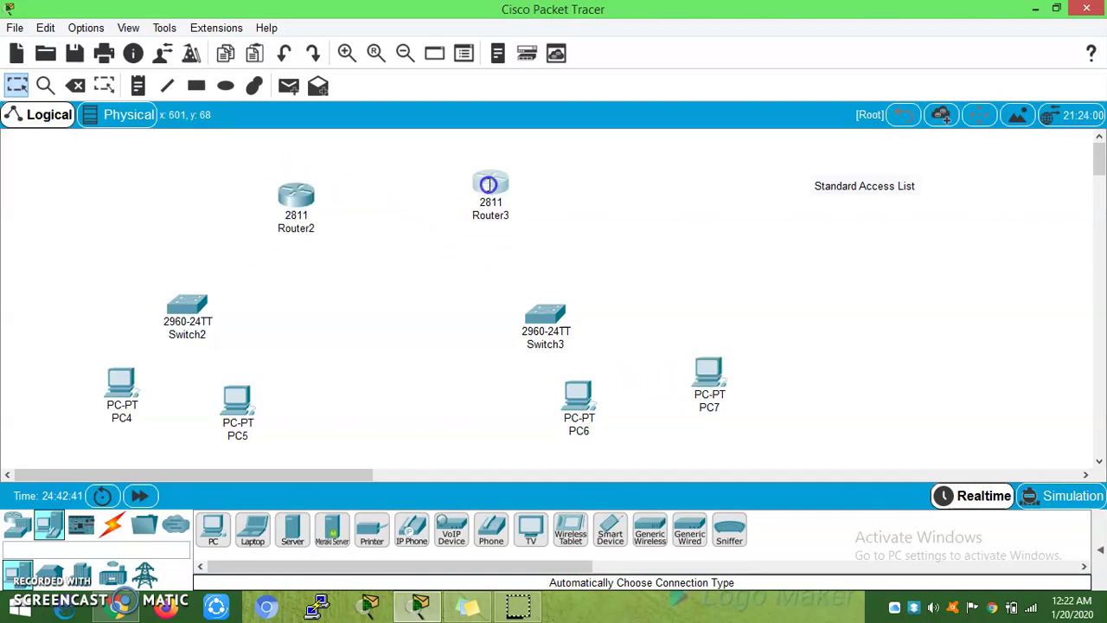
{"action": "left_click_drag", "start_coordinate": [187, 302], "coordinate": [199, 282]}
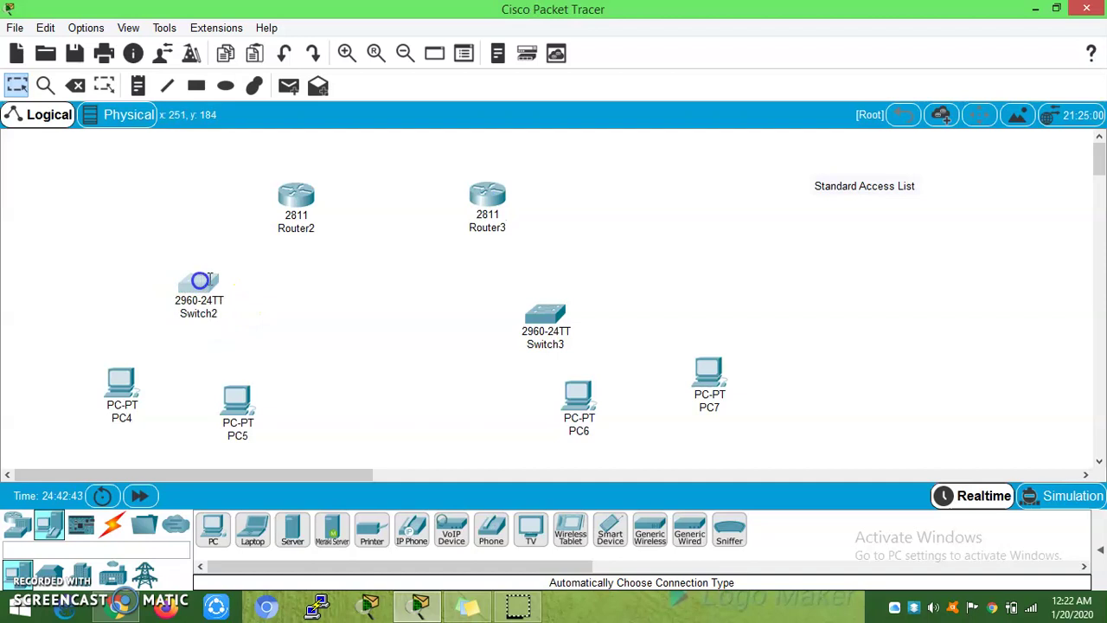
{"action": "left_click_drag", "start_coordinate": [540, 314], "coordinate": [546, 281]}
{"action": "left_click_drag", "start_coordinate": [238, 400], "coordinate": [246, 375]}
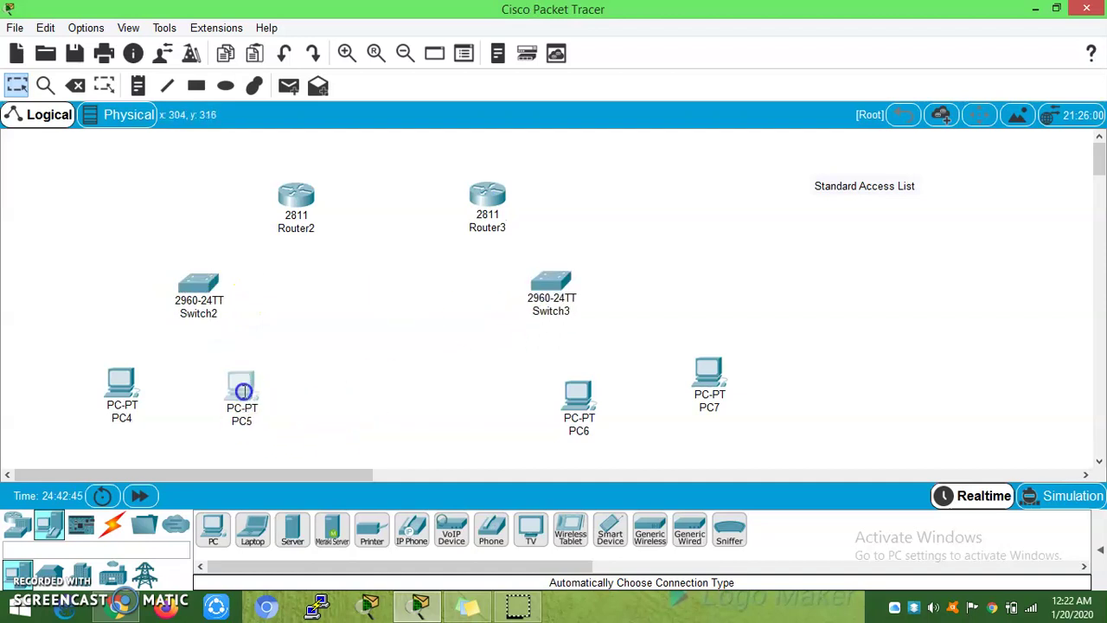
{"action": "left_click_drag", "start_coordinate": [579, 398], "coordinate": [545, 387]}
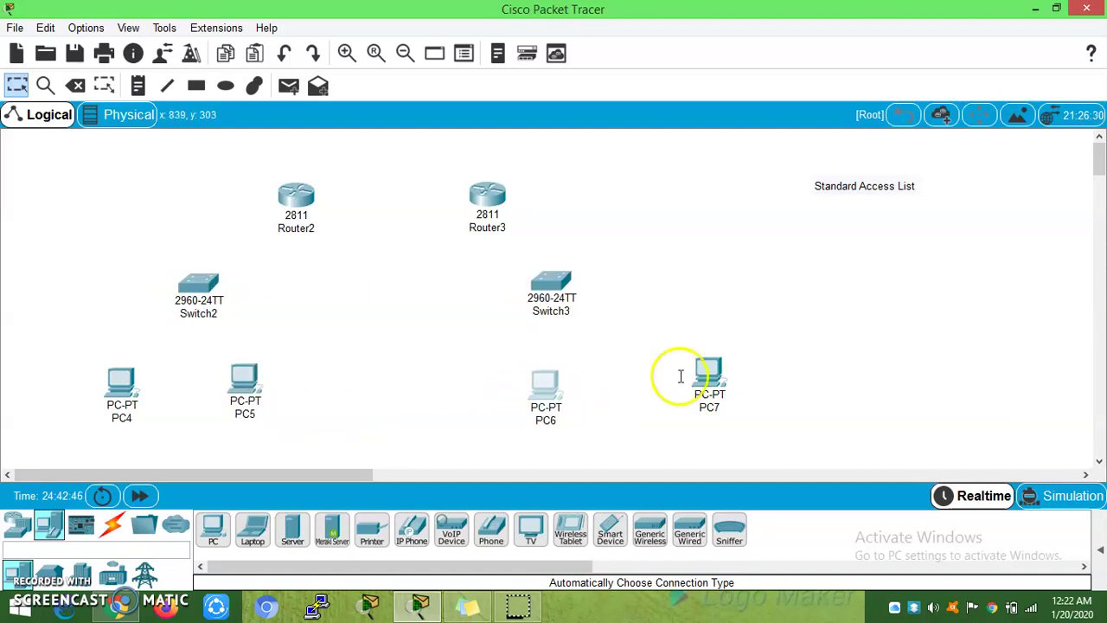
{"action": "left_click_drag", "start_coordinate": [699, 364], "coordinate": [698, 371]}
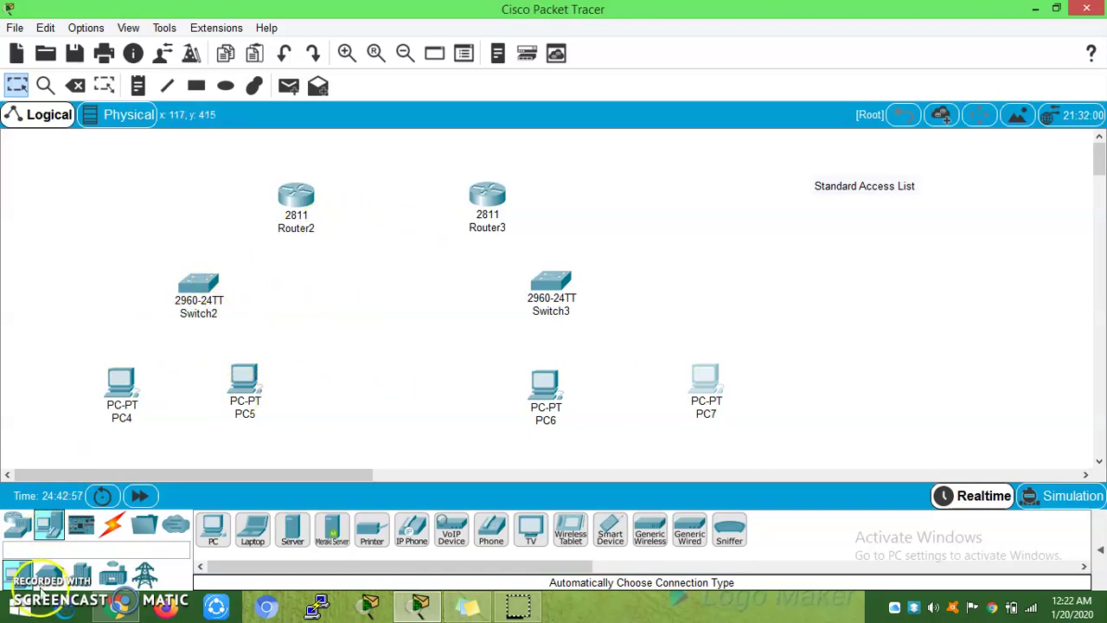
- Label the Router2–Router3 link 192.168.23.0/24 with a note and correct its mask digits
{"action": "key", "text": "n"}
{"action": "left_click", "coordinate": [357, 166]}
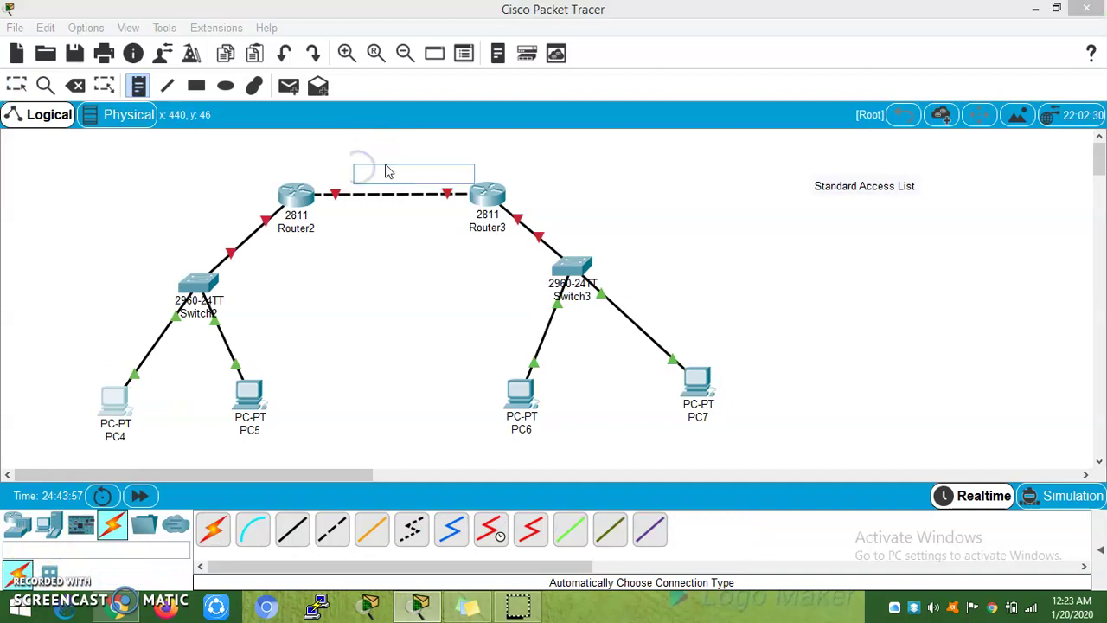
{"action": "type", "text": "192.168."}
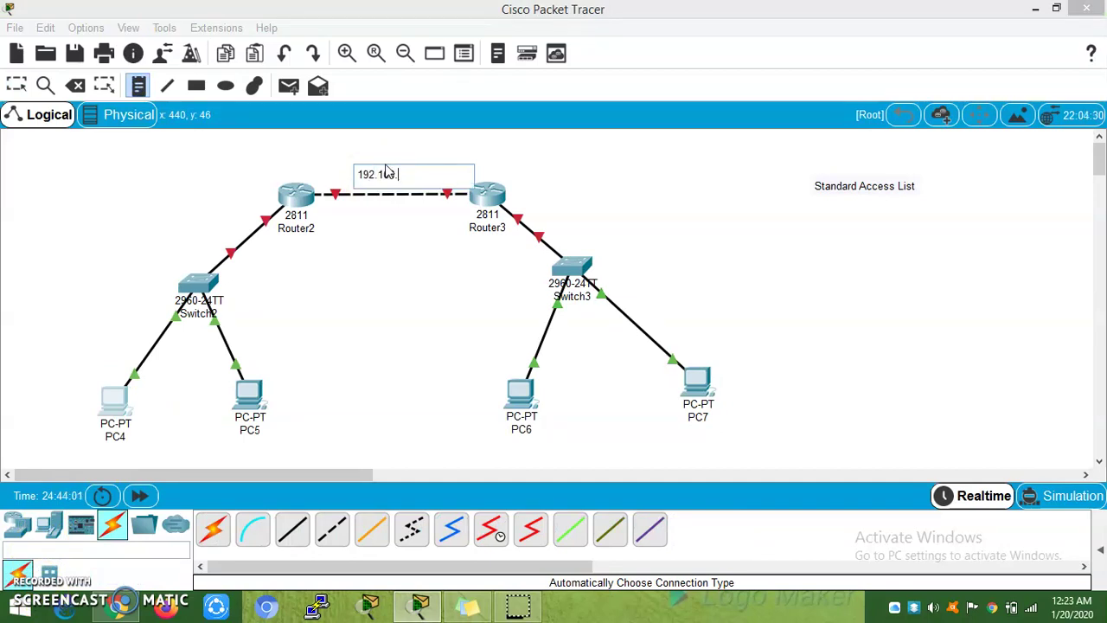
{"action": "left_click", "coordinate": [441, 183]}
{"action": "type", "text": "4"}
{"action": "left_click", "coordinate": [406, 204]}
{"action": "left_click", "coordinate": [407, 285]}
{"action": "double_click", "coordinate": [423, 183]}
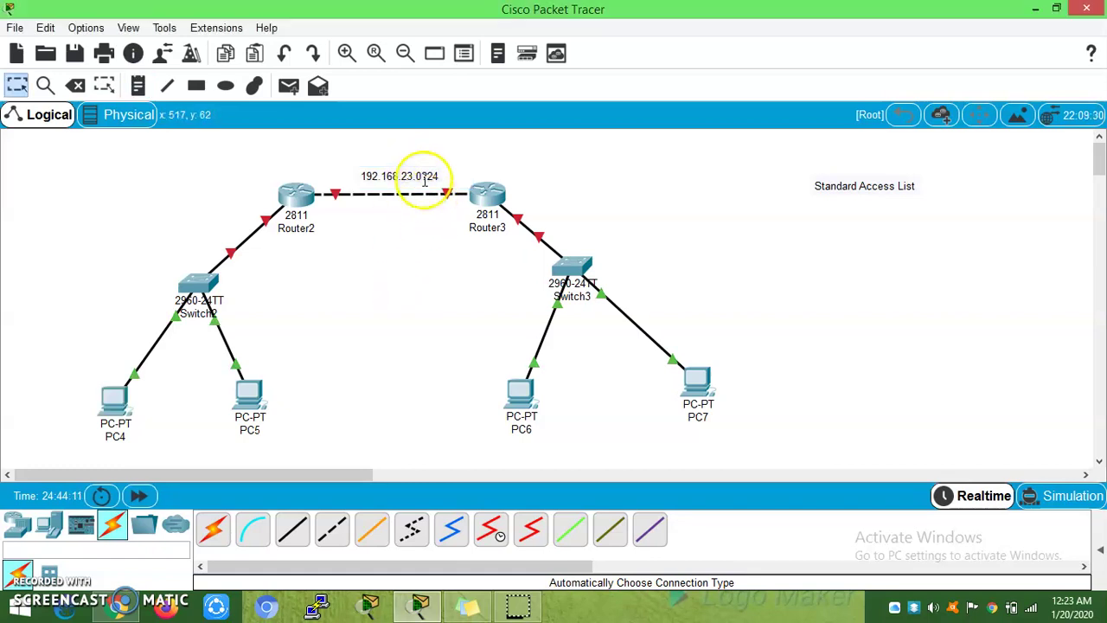
{"action": "left_click", "coordinate": [424, 174]}
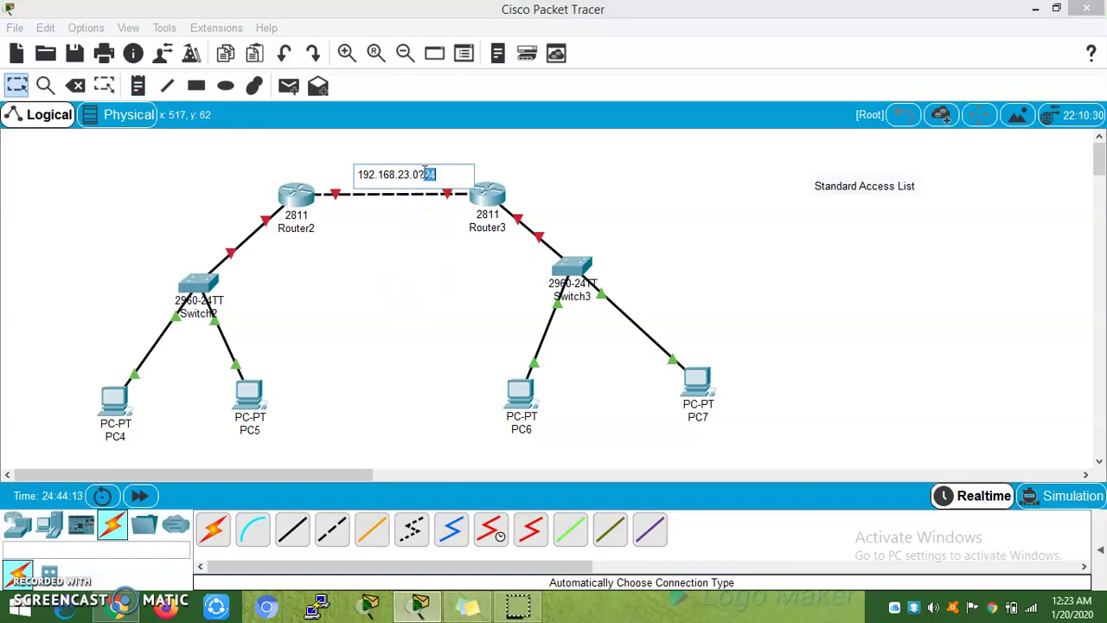
{"action": "left_click", "coordinate": [419, 171]}
{"action": "left_click", "coordinate": [395, 223]}
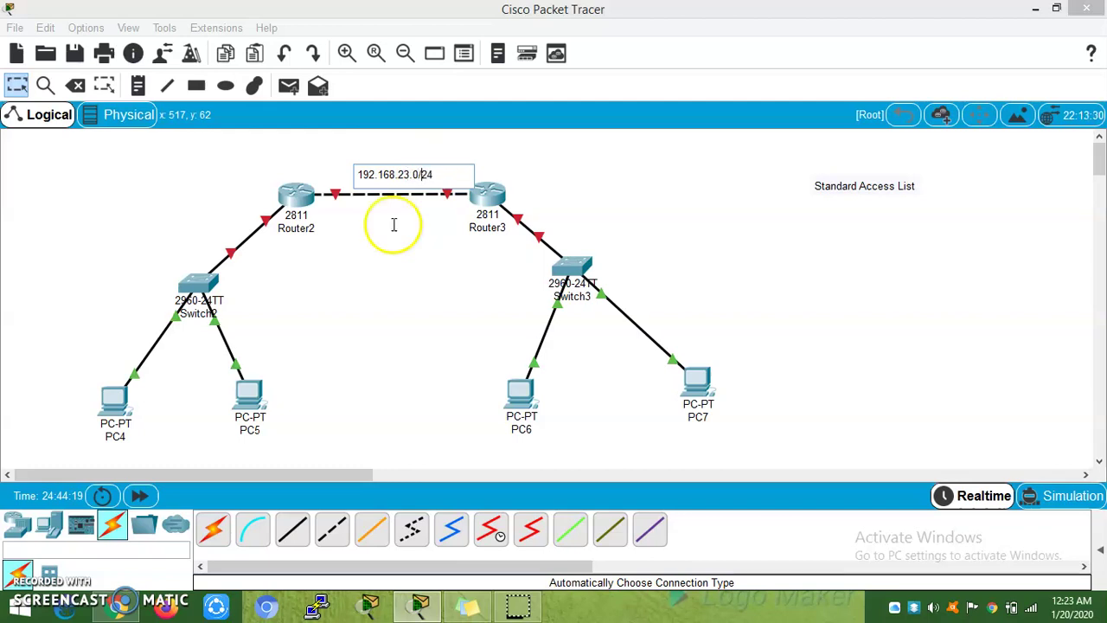
- Add notes labelling the left LAN 192.168.2.0/24 and the right LAN 192.168.3.0/24
{"action": "left_click", "coordinate": [138, 85]}
{"action": "left_click", "coordinate": [258, 329]}
{"action": "type", "text": "192.168.2.0/24"}
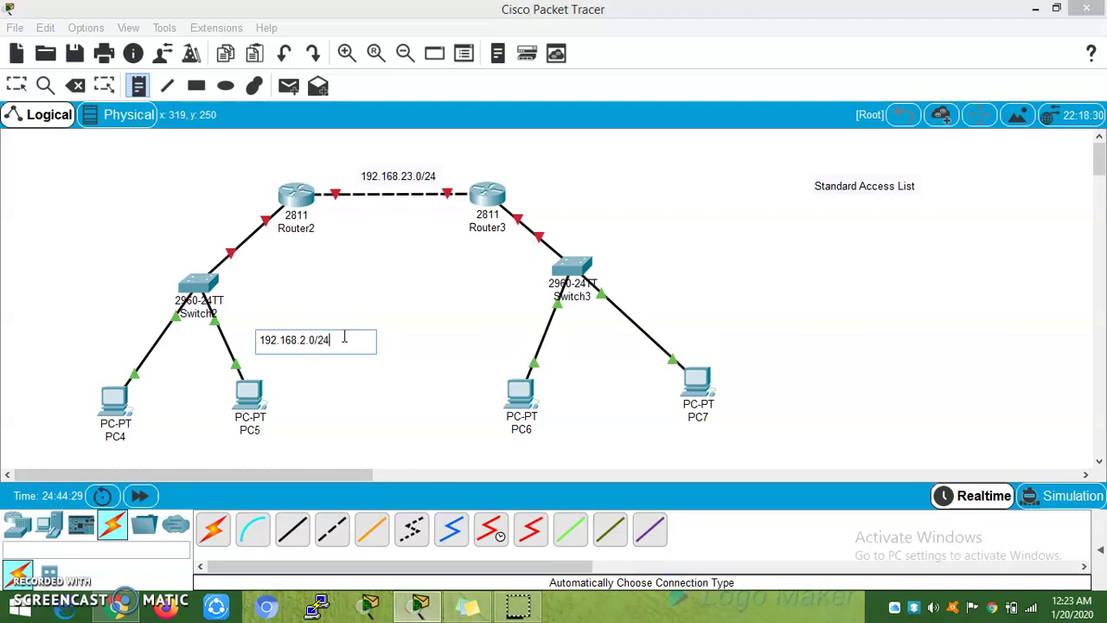
{"action": "left_click", "coordinate": [632, 298]}
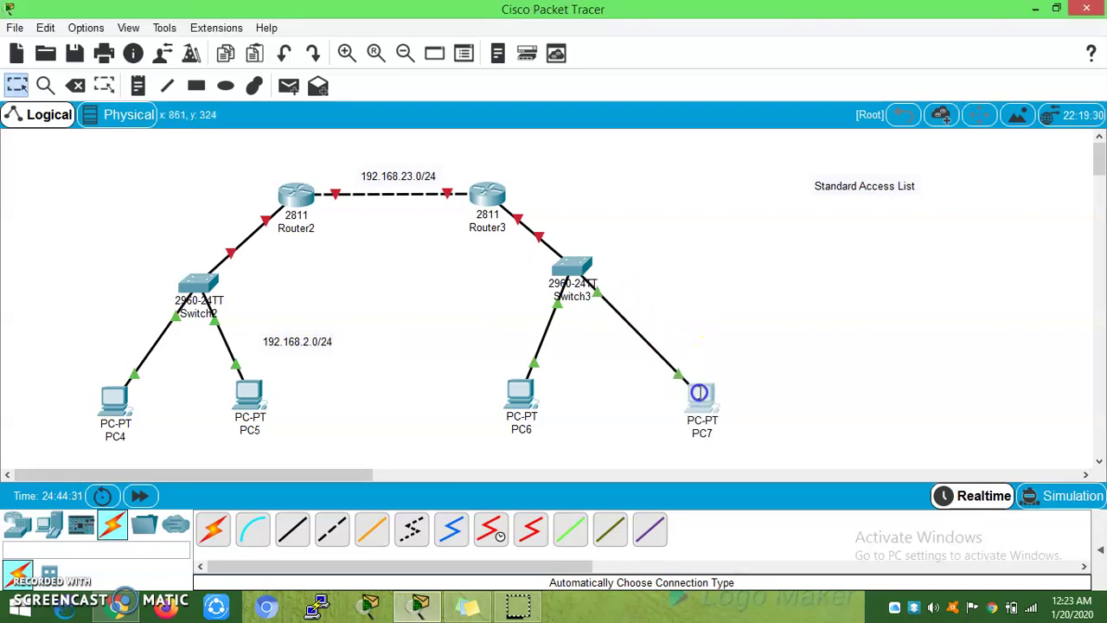
{"action": "left_click", "coordinate": [138, 85]}
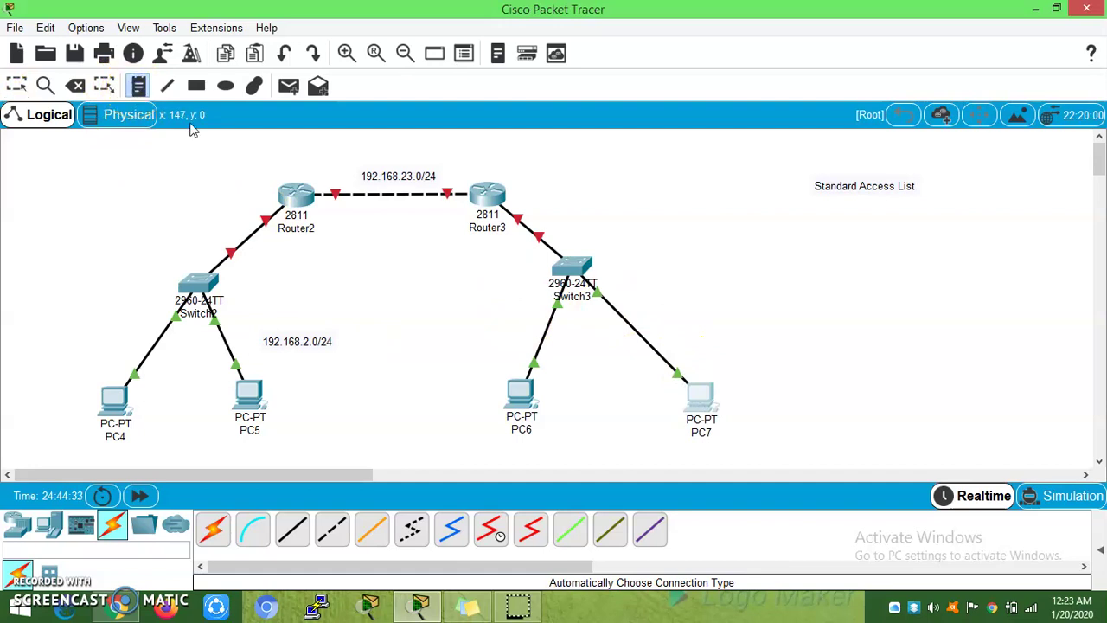
{"action": "left_click", "coordinate": [714, 330]}
{"action": "type", "text": "192.168.3.0/2"}
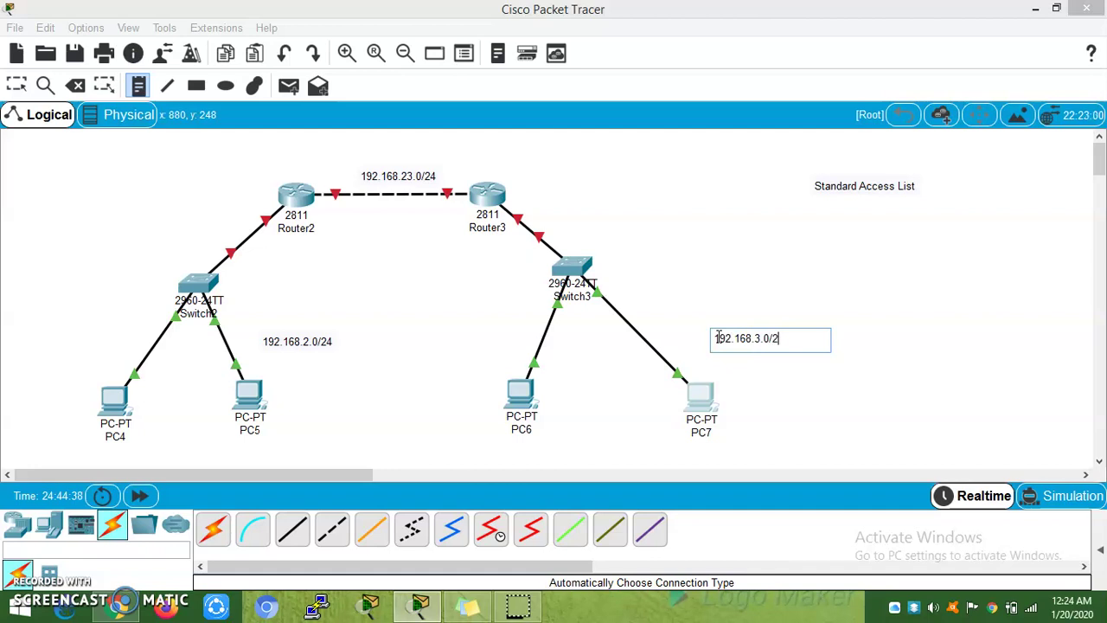
{"action": "type", "text": "4"}
{"action": "left_click", "coordinate": [773, 296]}
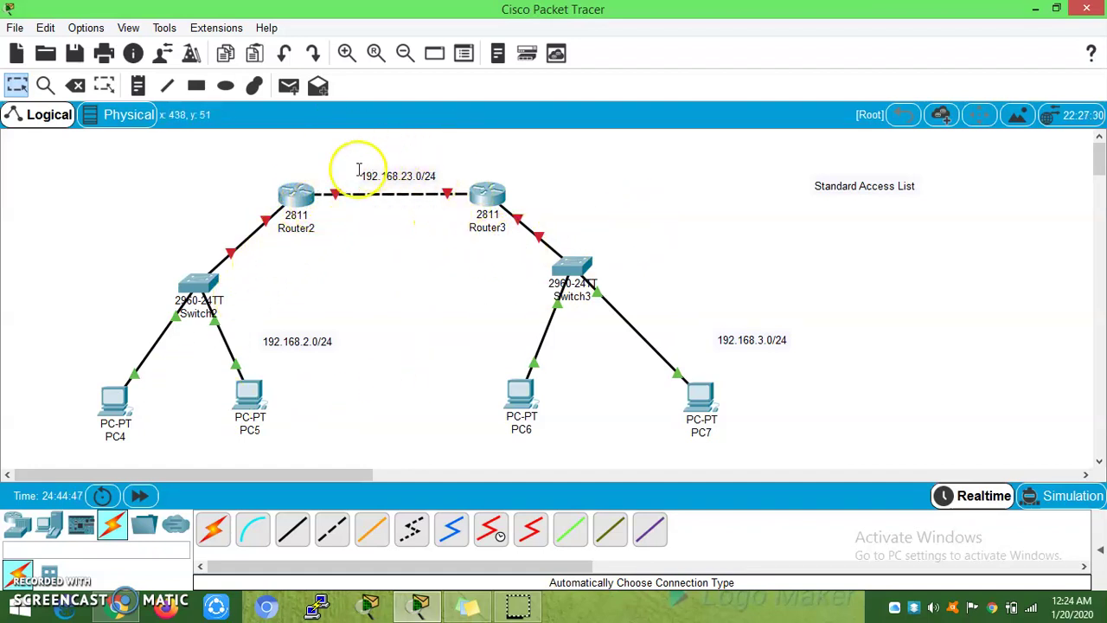
{"action": "left_click", "coordinate": [296, 197]}
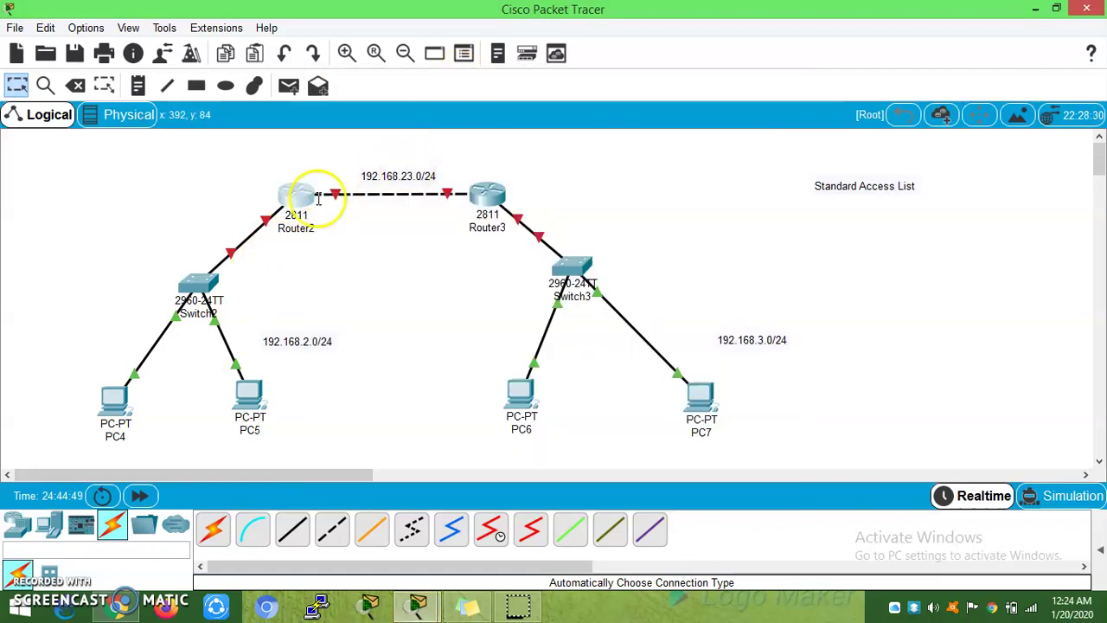
- In Router2's CLI, skip initial setup, enter configuration mode and set hostname R1
{"action": "left_click", "coordinate": [291, 197]}
{"action": "left_click_drag", "start_coordinate": [416, 75], "coordinate": [753, 127]}
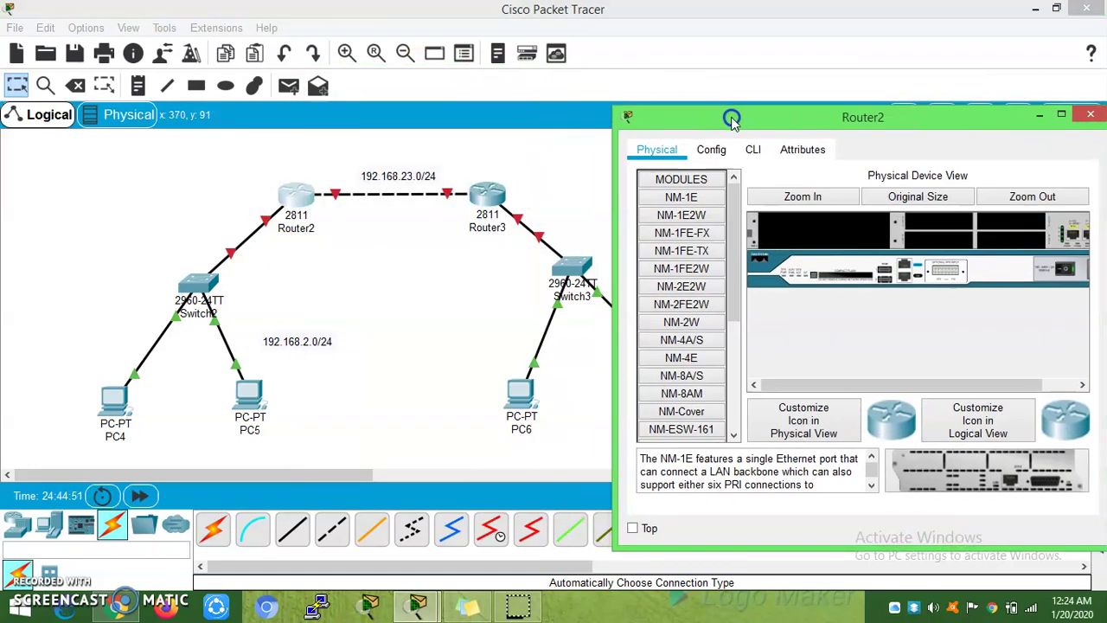
{"action": "left_click", "coordinate": [780, 161]}
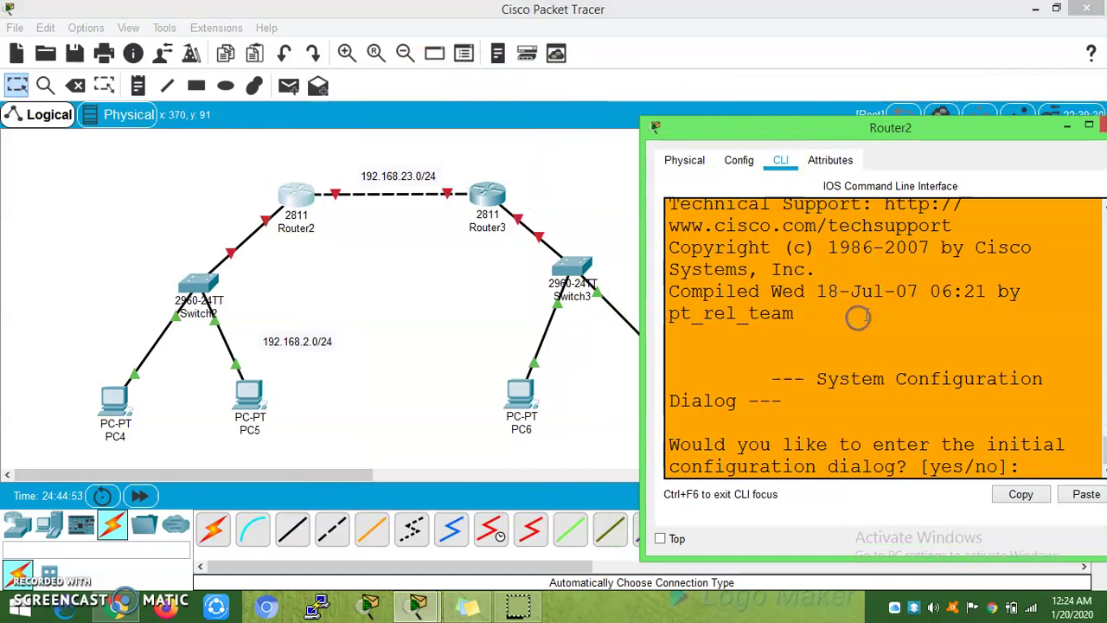
{"action": "type", "text": "ni"}
{"action": "key", "text": "Return"}
{"action": "key", "text": "Return"}
{"action": "key", "text": "Return"}
{"action": "key", "text": "Return"}
{"action": "key", "text": "Return"}
{"action": "key", "text": "Return"}
{"action": "type", "text": "co"}
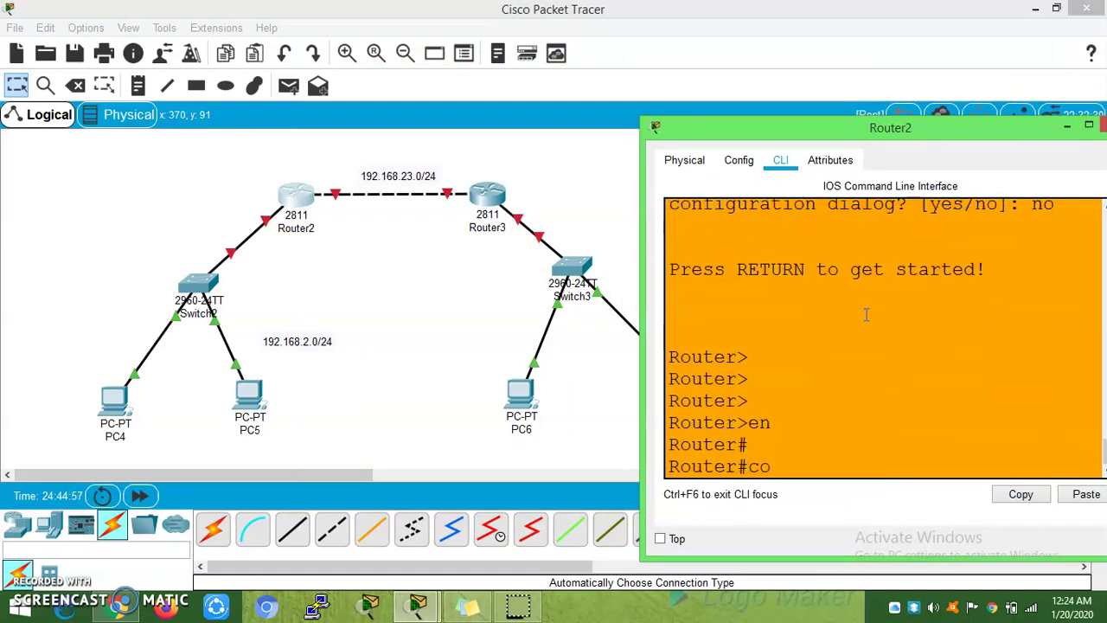
{"action": "type", "text": "nf t"}
{"action": "key", "text": "Return"}
{"action": "type", "text": "os"}
{"action": "key", "text": "Tab"}
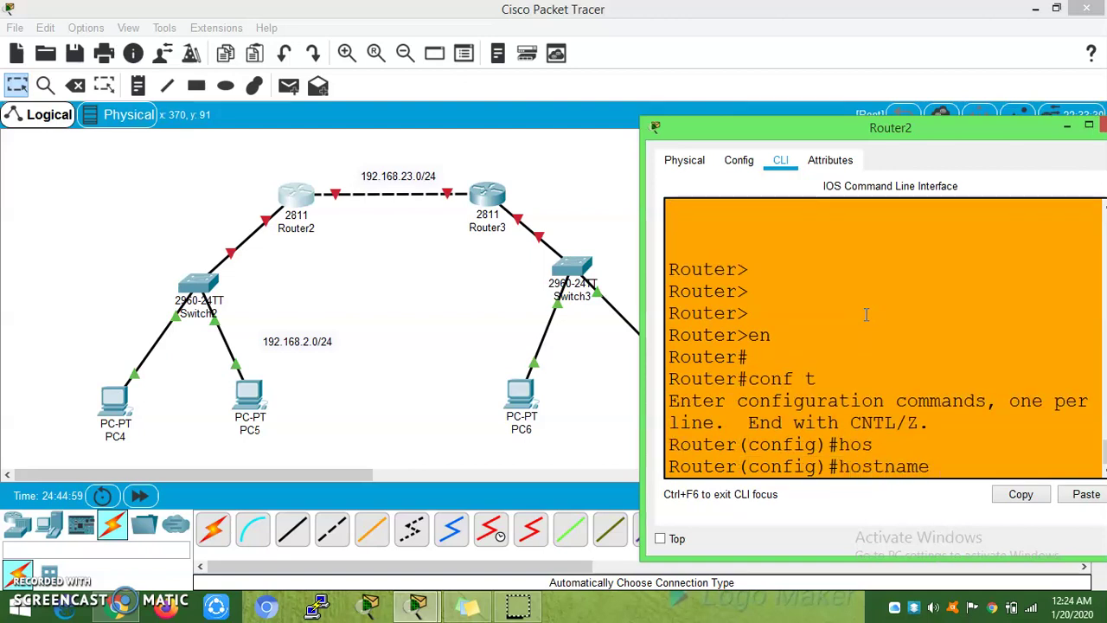
{"action": "type", "text": "R1"}
{"action": "key", "text": "Return"}
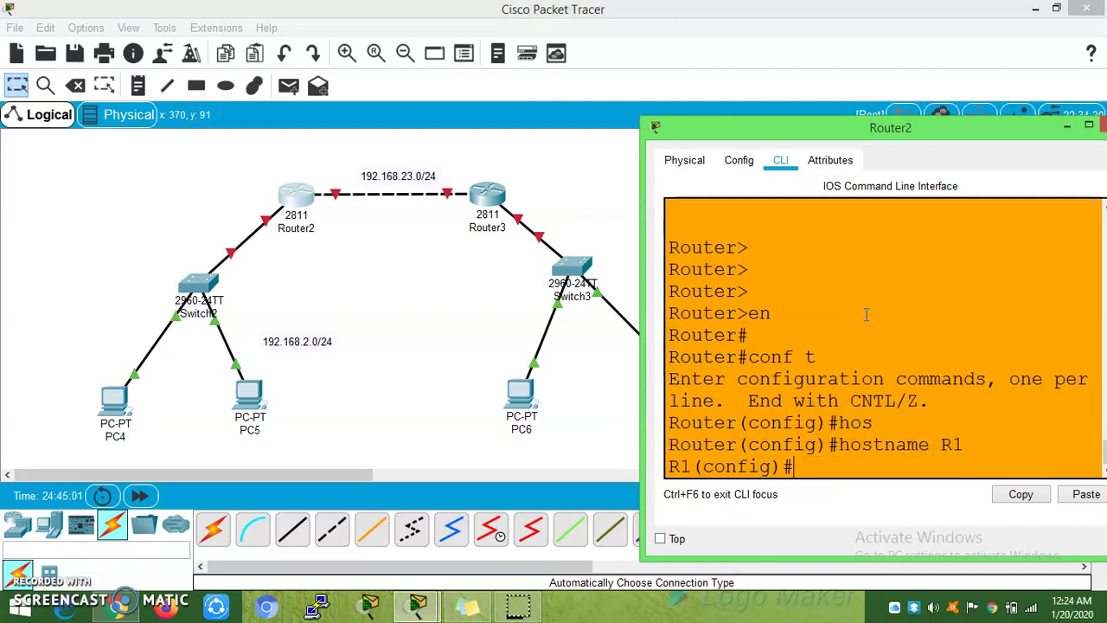
{"action": "key", "text": "Return"}
{"action": "key", "text": "Return"}
{"action": "key", "text": "Return"}
{"action": "key", "text": "Return"}
{"action": "key", "text": "Return"}
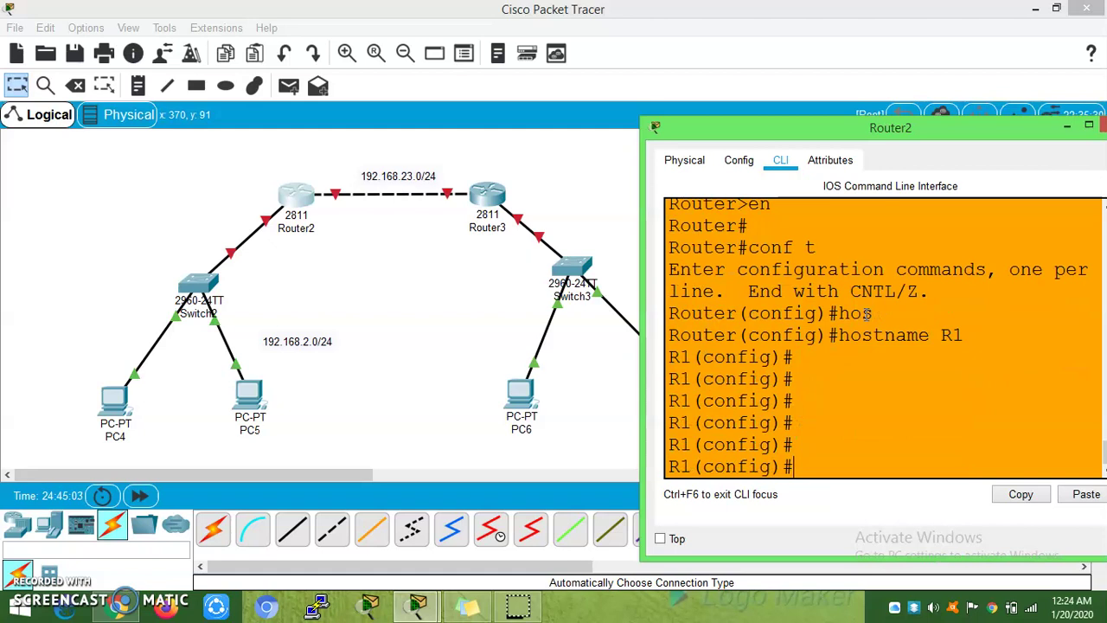
{"action": "left_click", "coordinate": [331, 188]}
{"action": "left_click", "coordinate": [335, 195]}
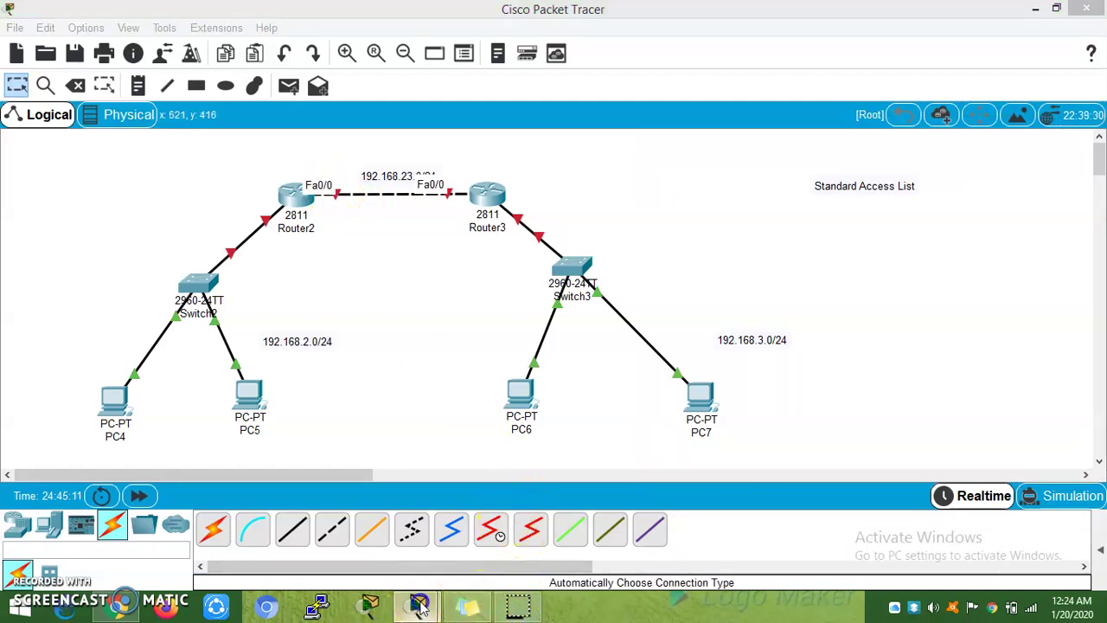
- Assign interface FastEthernet 0/0 the address 192.168.23.1 255.255.255.0
{"action": "mouse_move", "coordinate": [417, 606]}
{"action": "left_click", "coordinate": [524, 484]}
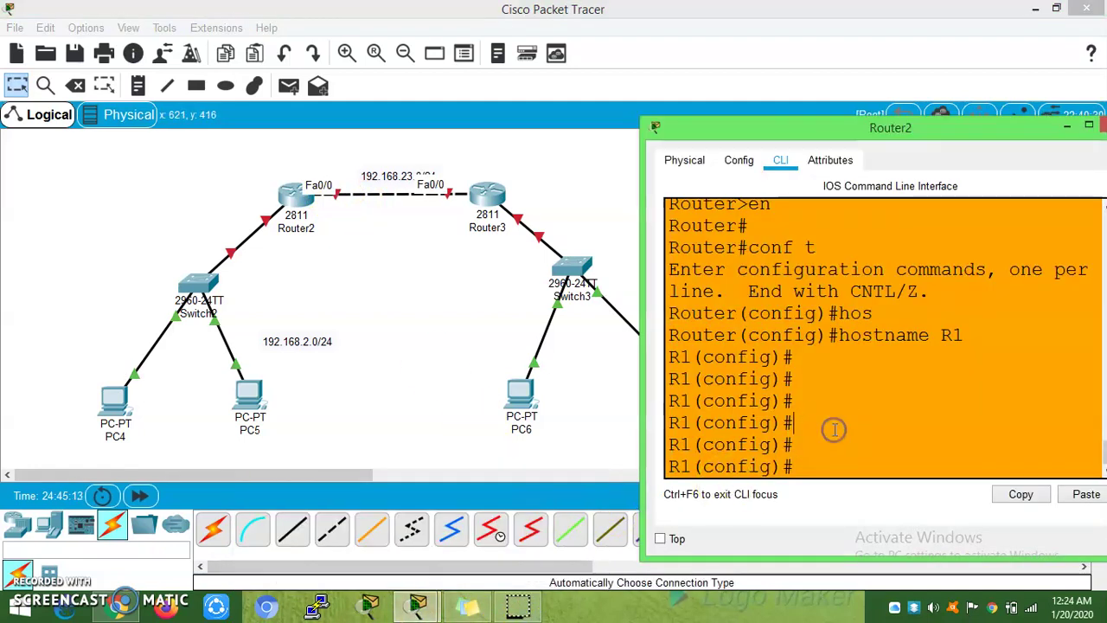
{"action": "type", "text": "iny"}
{"action": "key", "text": "Tab"}
{"action": "key", "text": "BackSpace"}
{"action": "type", "text": "t"}
{"action": "key", "text": "Tab"}
{"action": "type", "text": "f"}
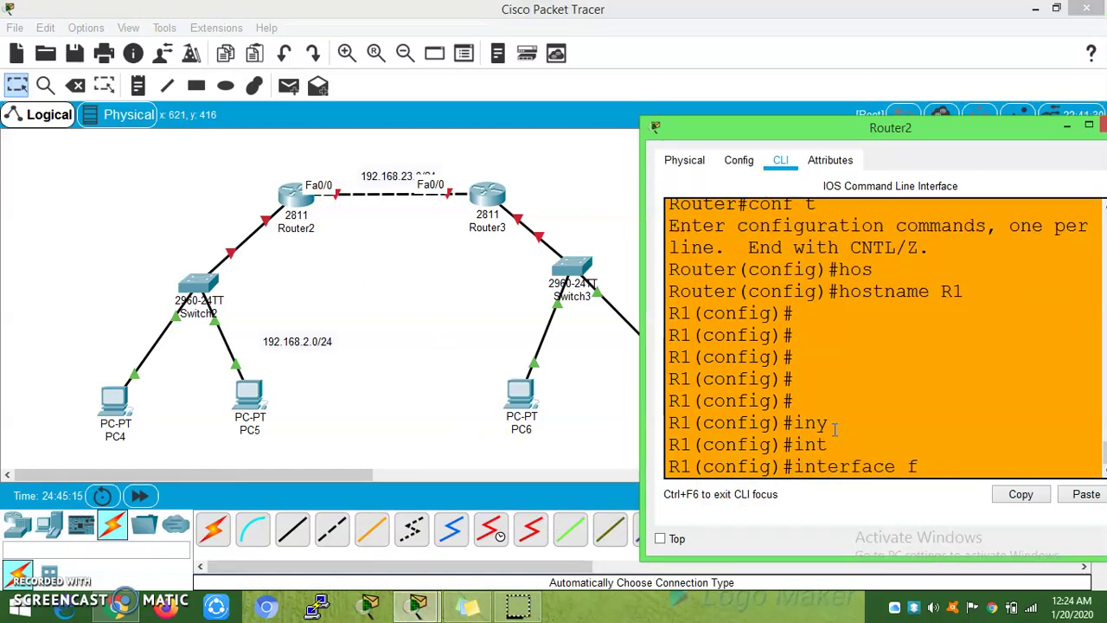
{"action": "key", "text": "Tab"}
{"action": "type", "text": "0"}
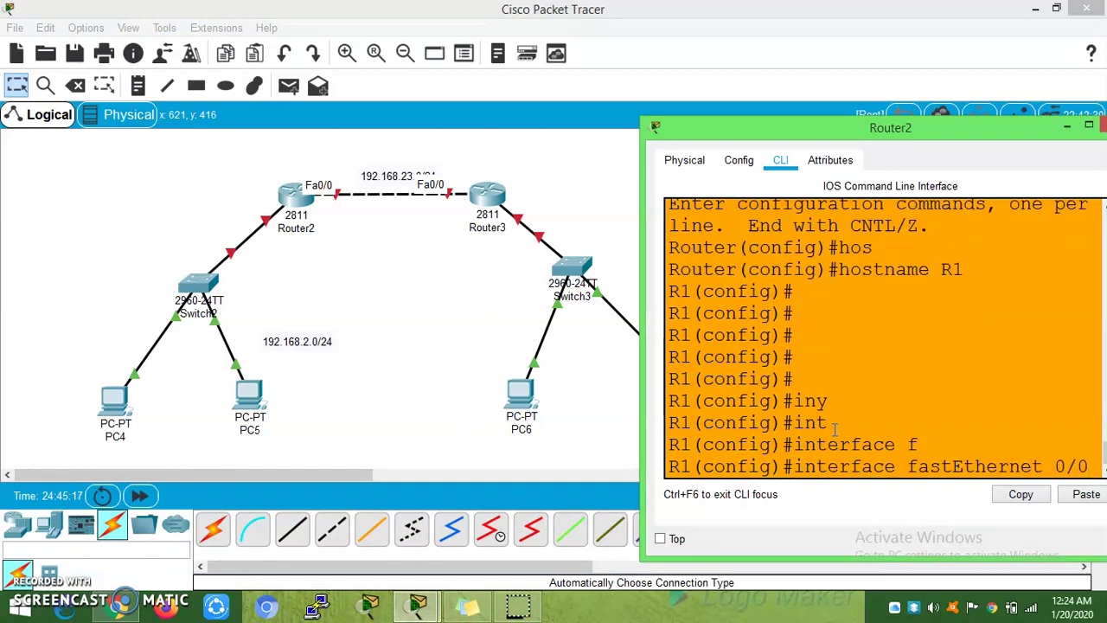
{"action": "key", "text": "Return"}
{"action": "key", "text": "Return"}
{"action": "key", "text": "Return"}
{"action": "key", "text": "Return"}
{"action": "type", "text": "add"}
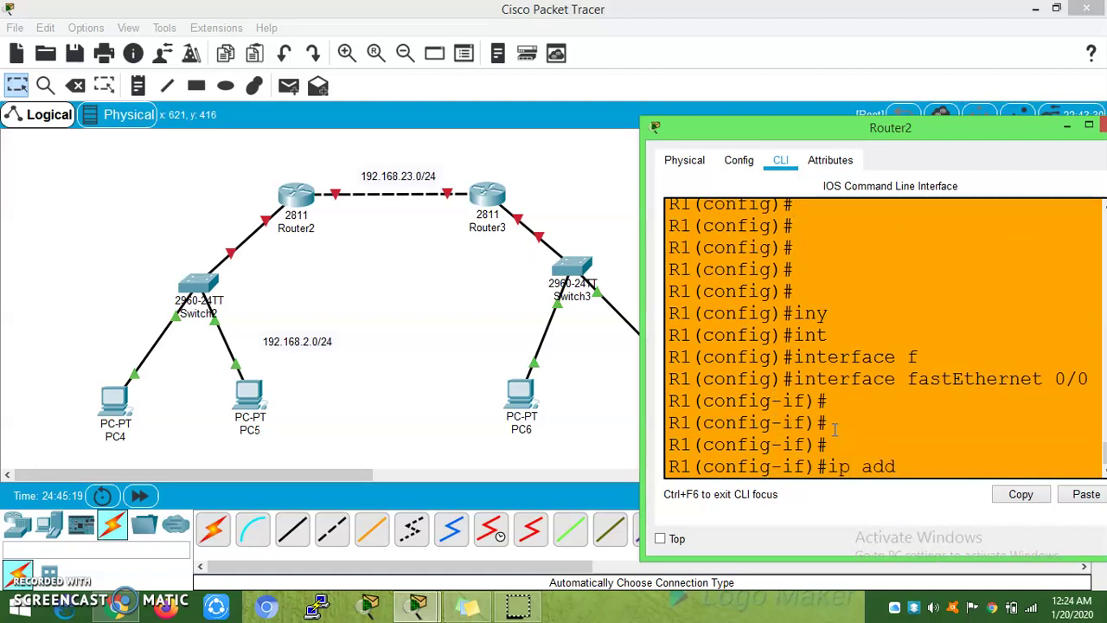
{"action": "key", "text": "Tab"}
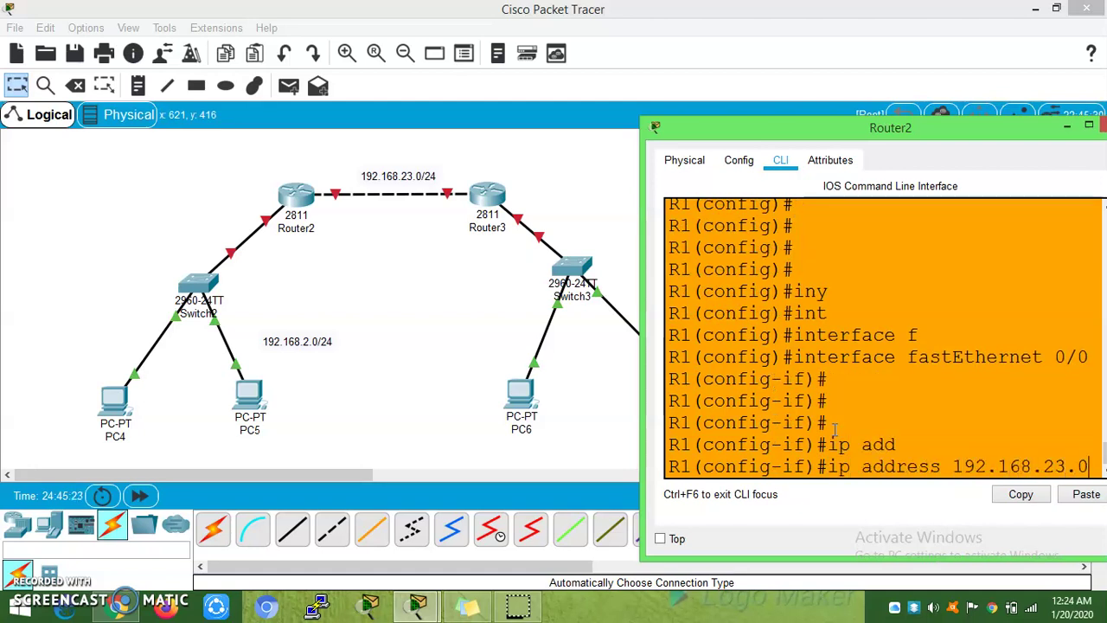
{"action": "type", "text": "255.25"}
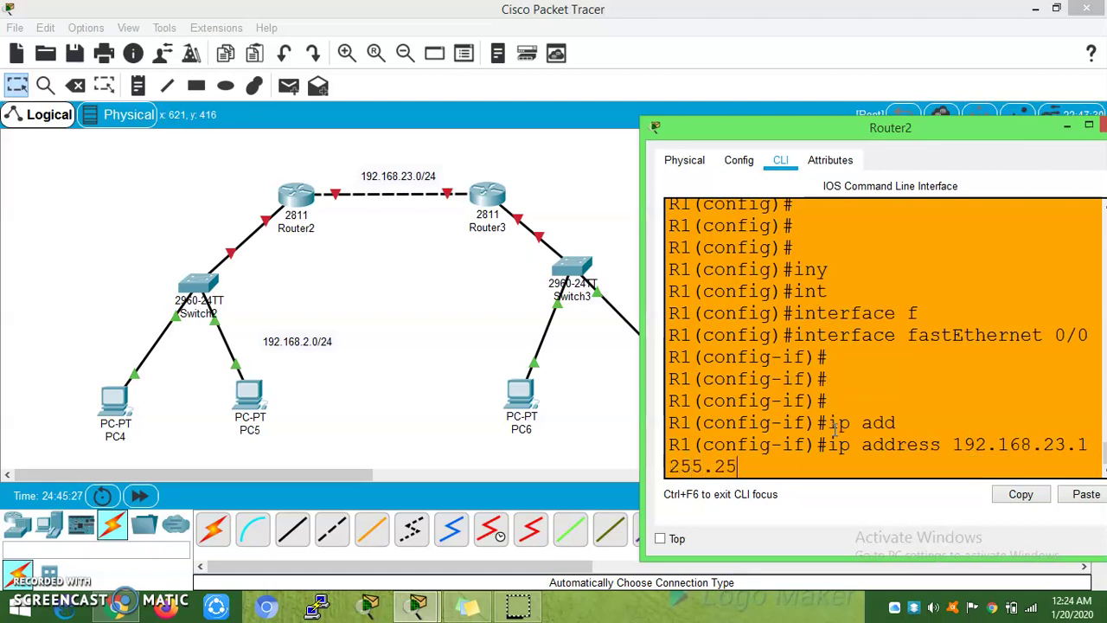
{"action": "type", "text": "5.255.0"}
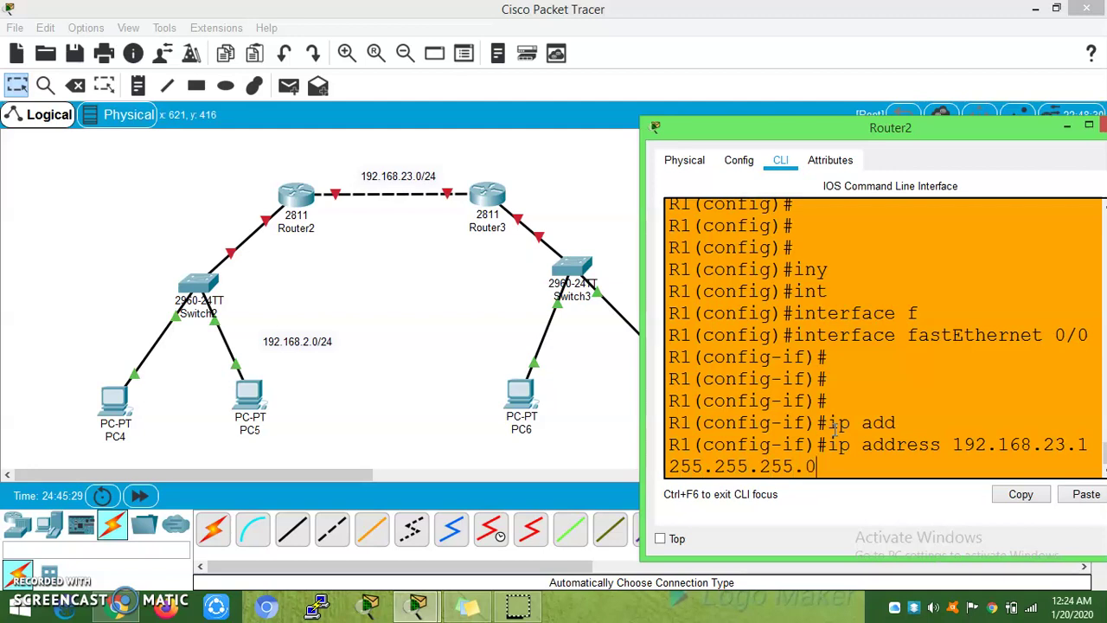
{"action": "key", "text": "Return"}
{"action": "key", "text": "Return"}
{"action": "key", "text": "Return"}
{"action": "key", "text": "Return"}
{"action": "key", "text": "Return"}
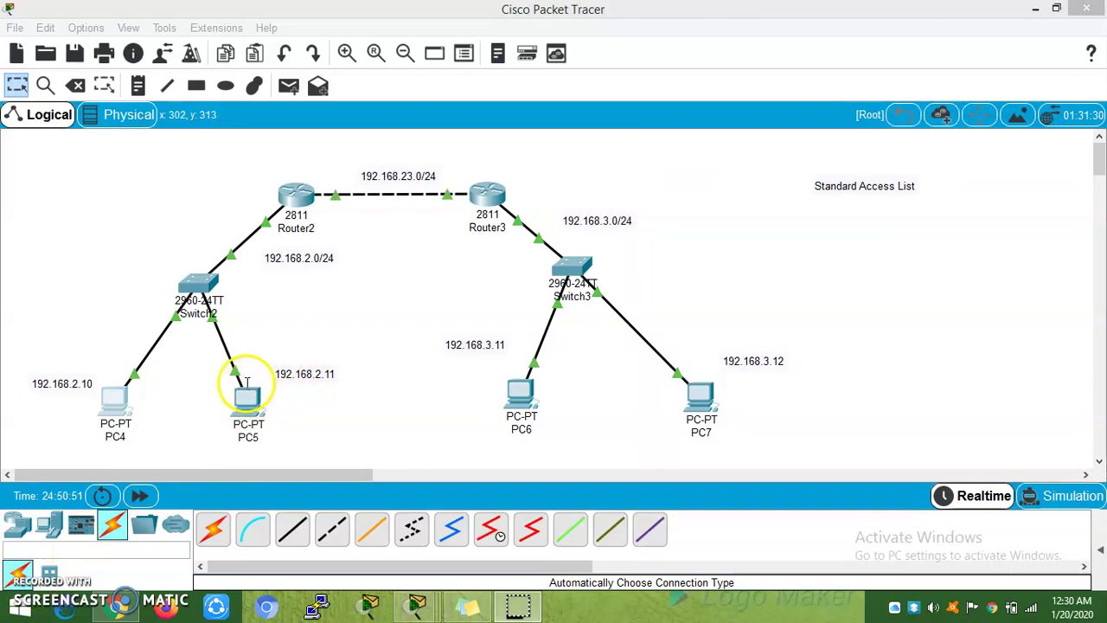
- Rename Router3's canvas label to R2
{"action": "left_click", "coordinate": [320, 380]}
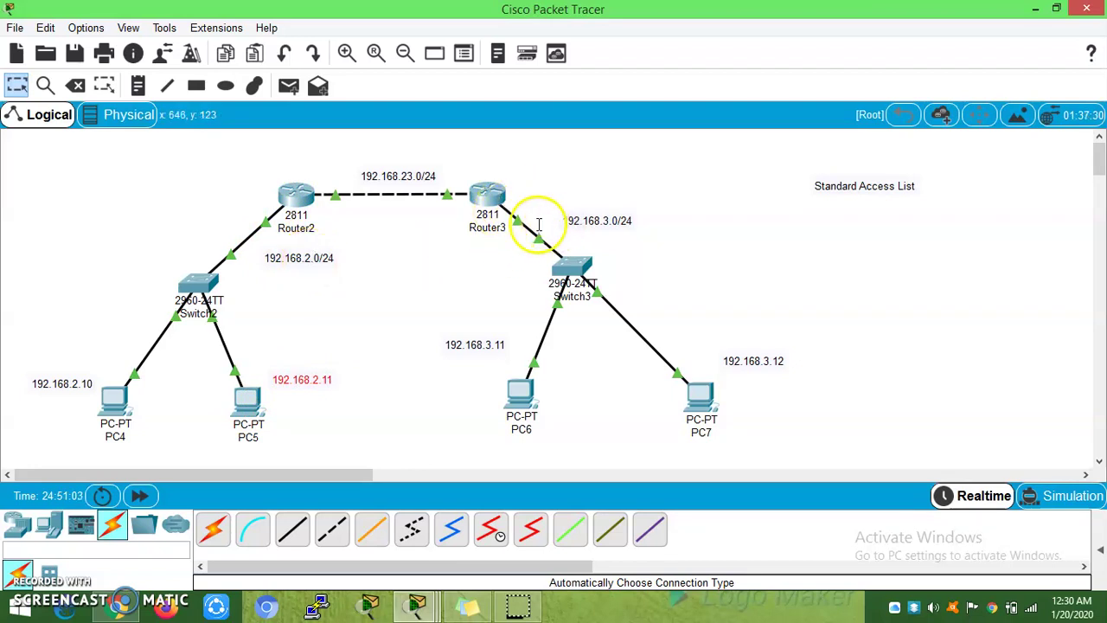
{"action": "left_click", "coordinate": [493, 228]}
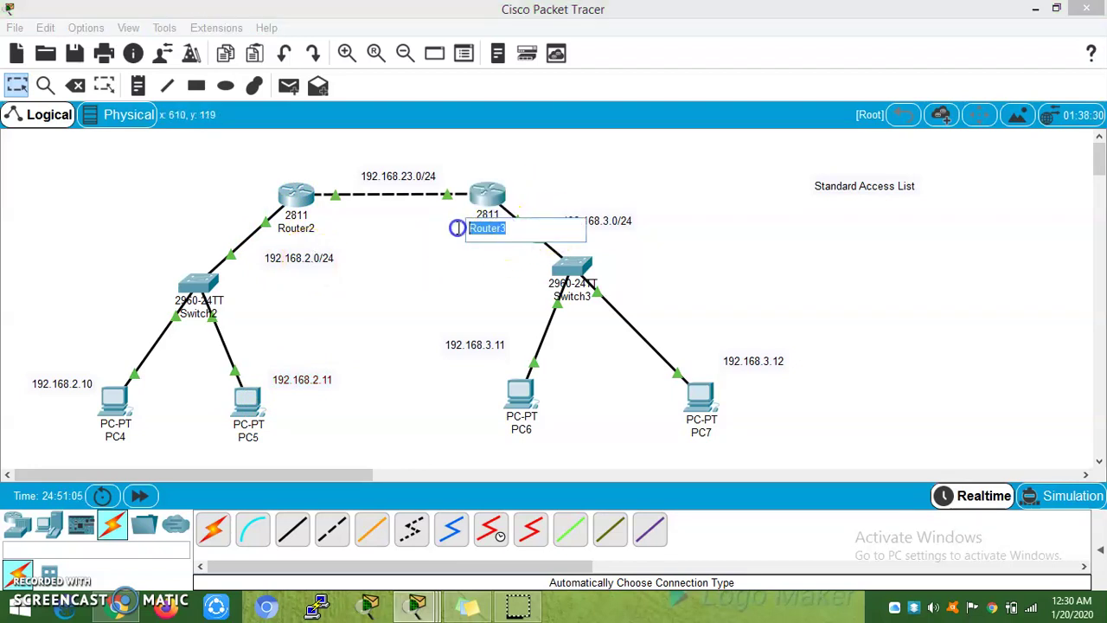
{"action": "type", "text": "R3"}
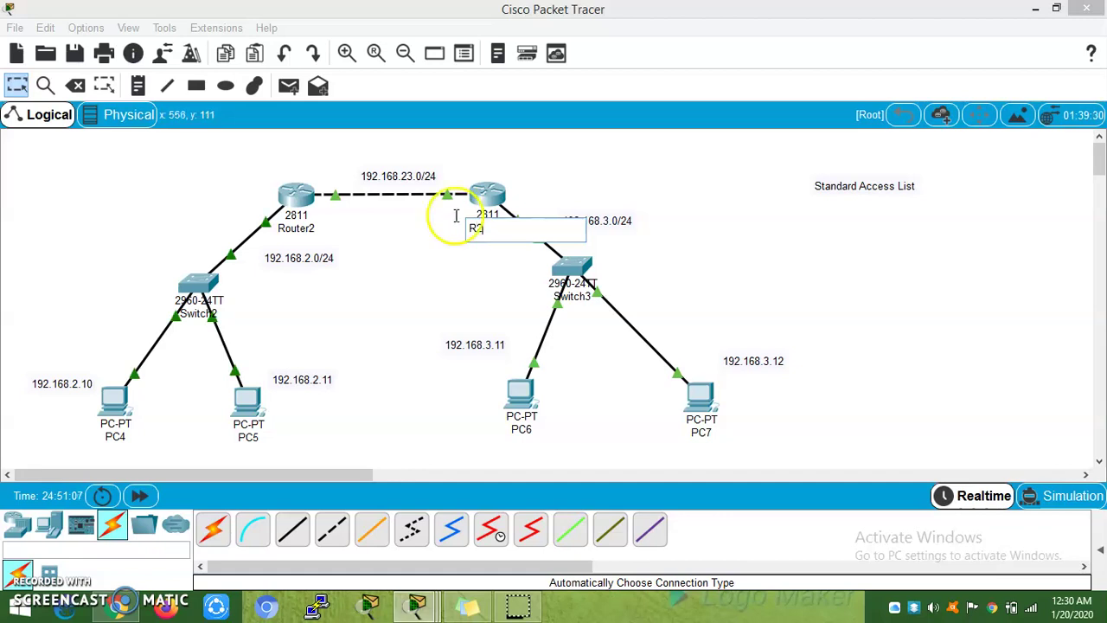
{"action": "left_click", "coordinate": [351, 235]}
- Replace Router2's canvas label with R1
{"action": "left_click", "coordinate": [307, 229]}
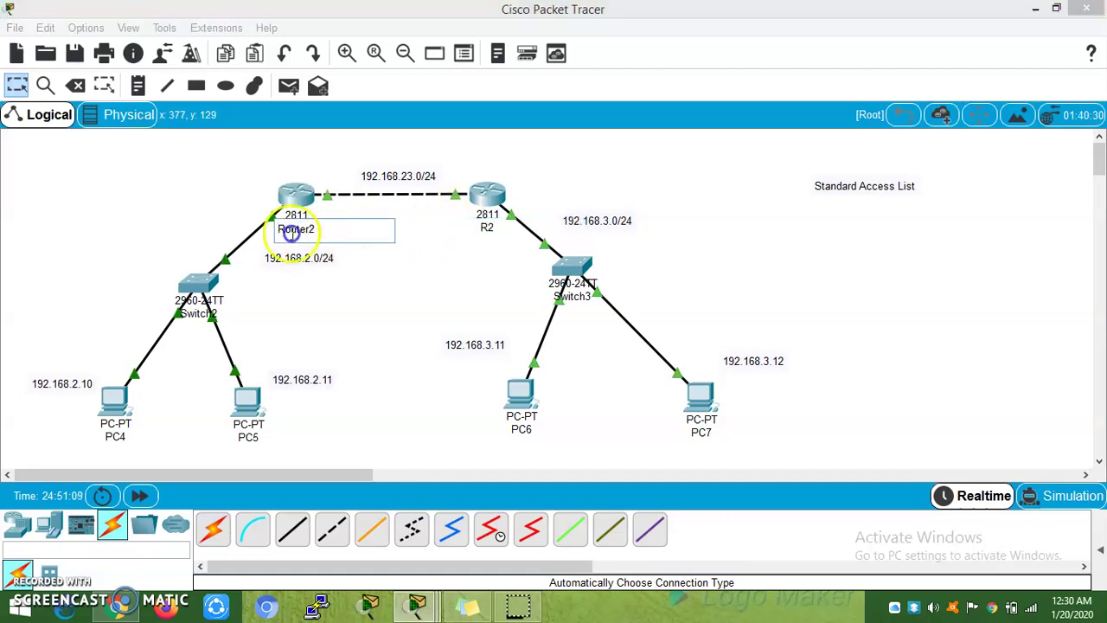
{"action": "left_click_drag", "start_coordinate": [338, 239], "coordinate": [272, 223]}
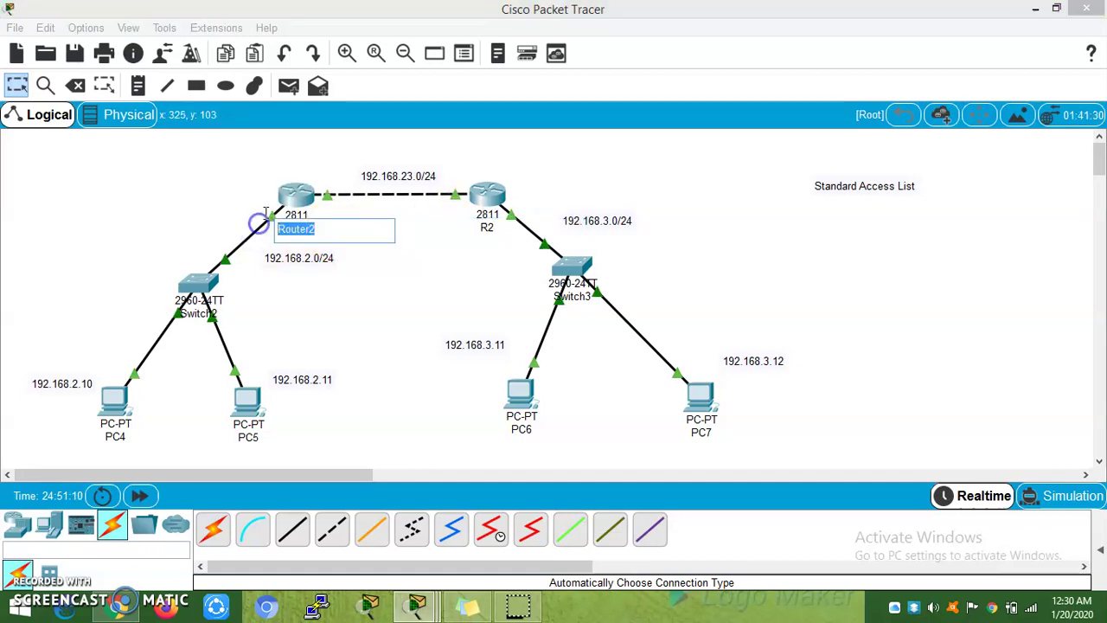
{"action": "type", "text": "R"}
{"action": "key", "text": "BackSpace"}
{"action": "type", "text": "1"}
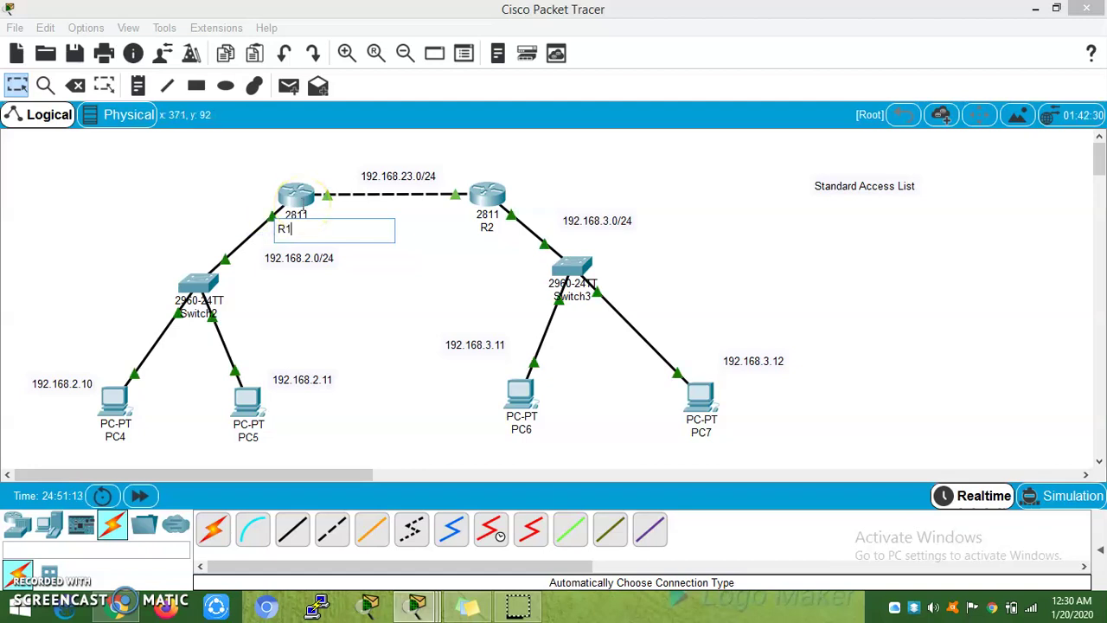
{"action": "left_click", "coordinate": [407, 284]}
{"action": "left_click", "coordinate": [249, 413]}
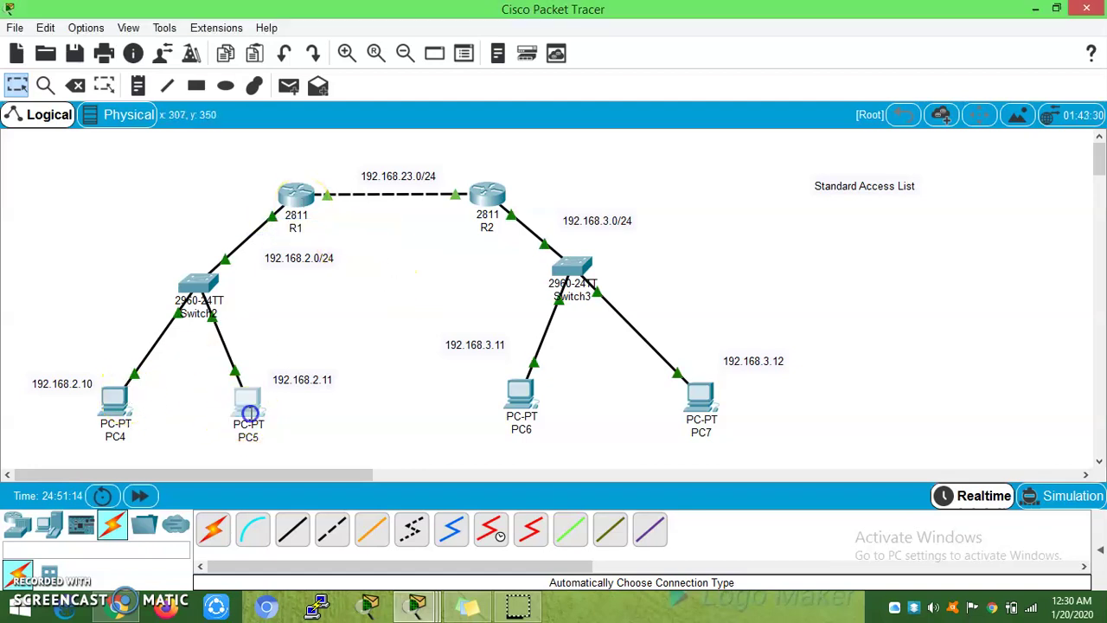
- From PC5's prompt, ping 192.168.2.10 successfully, then 192.168.3.10 showing destination host unreachable
{"action": "left_click", "coordinate": [684, 153]}
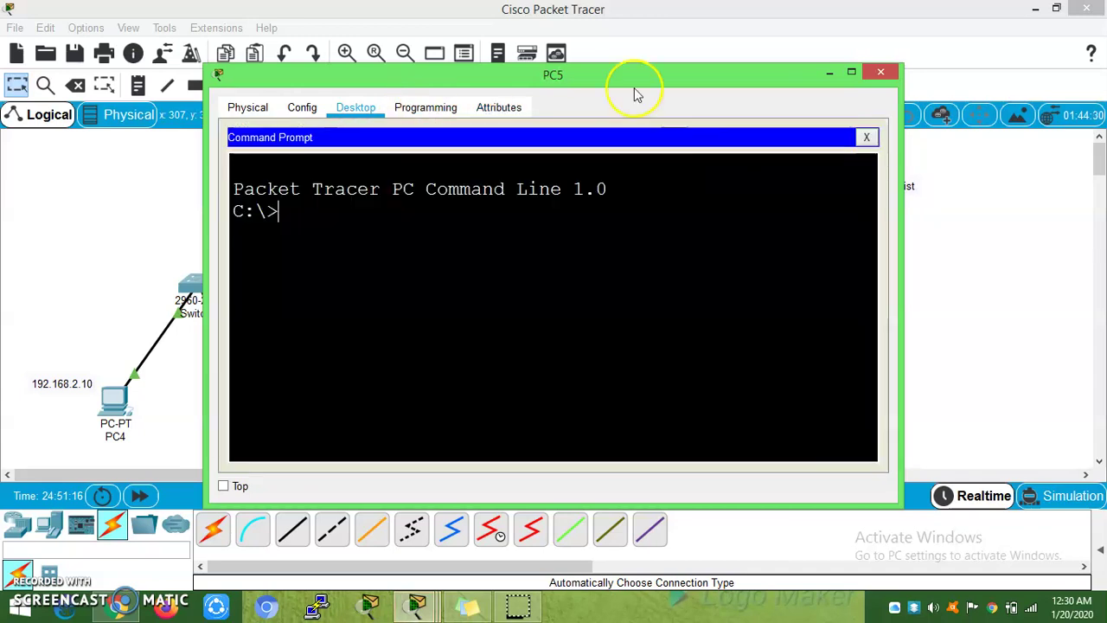
{"action": "mouse_move", "coordinate": [632, 91]}
{"action": "left_mouse_down"}
{"action": "mouse_move", "coordinate": [752, 108]}
{"action": "mouse_move", "coordinate": [975, 167]}
{"action": "left_mouse_up"}
{"action": "left_click", "coordinate": [798, 313]}
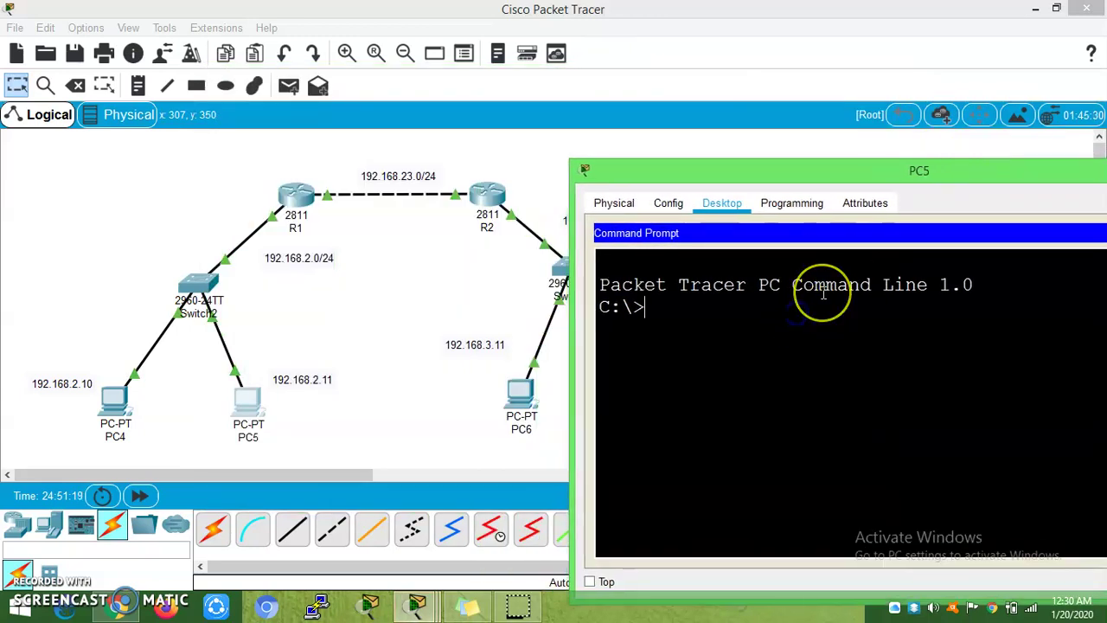
{"action": "type", "text": "ping 192"}
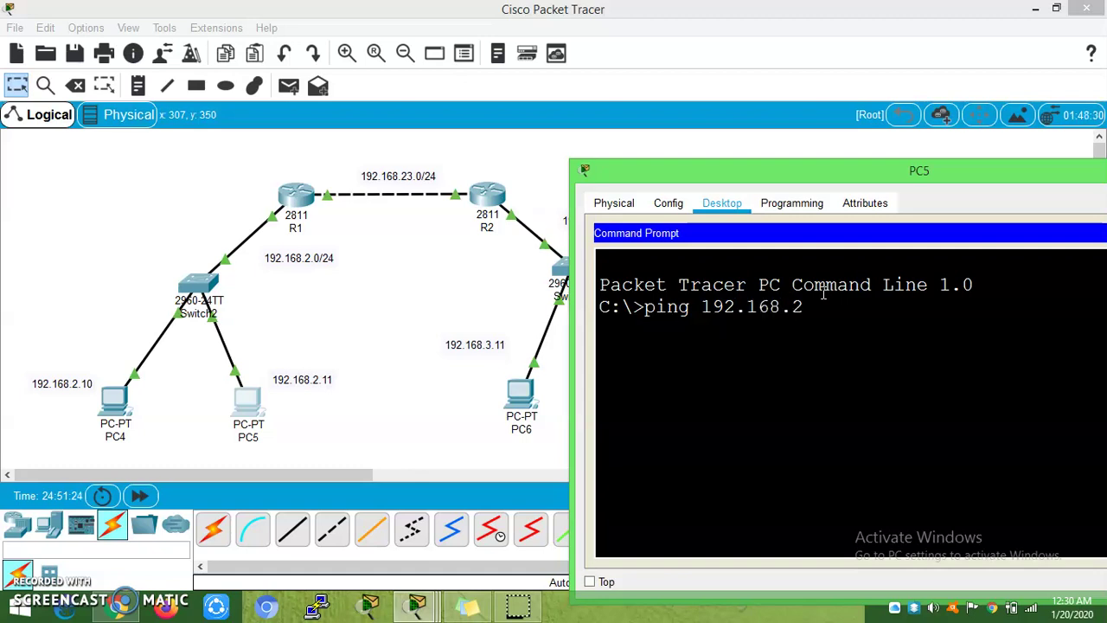
{"action": "type", "text": ".10"}
{"action": "key", "text": "Return"}
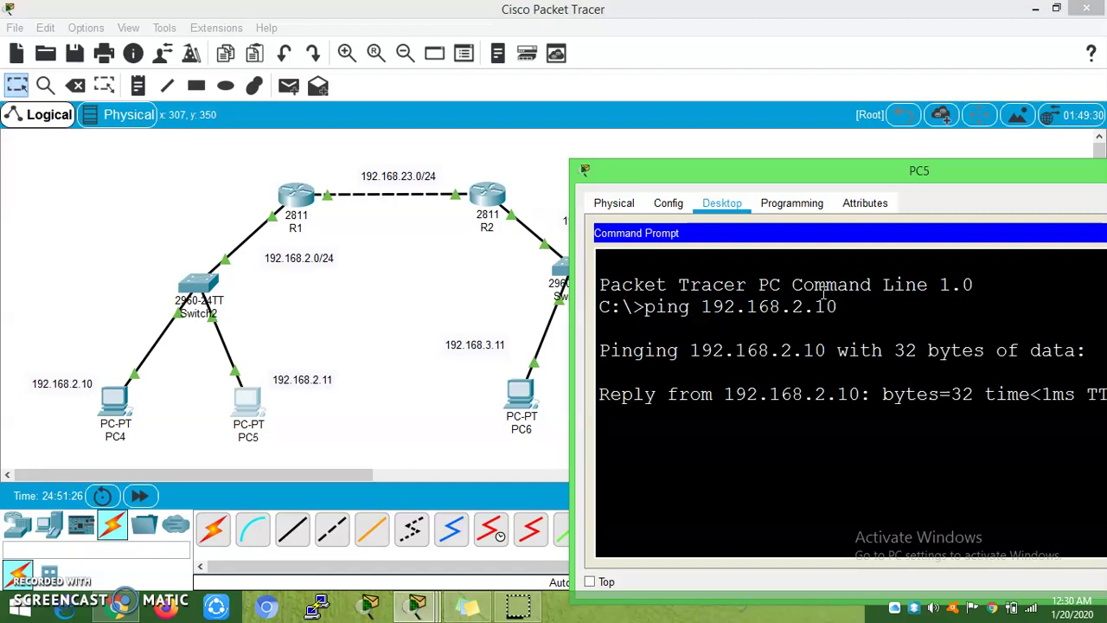
{"action": "key", "text": "ctrl+c"}
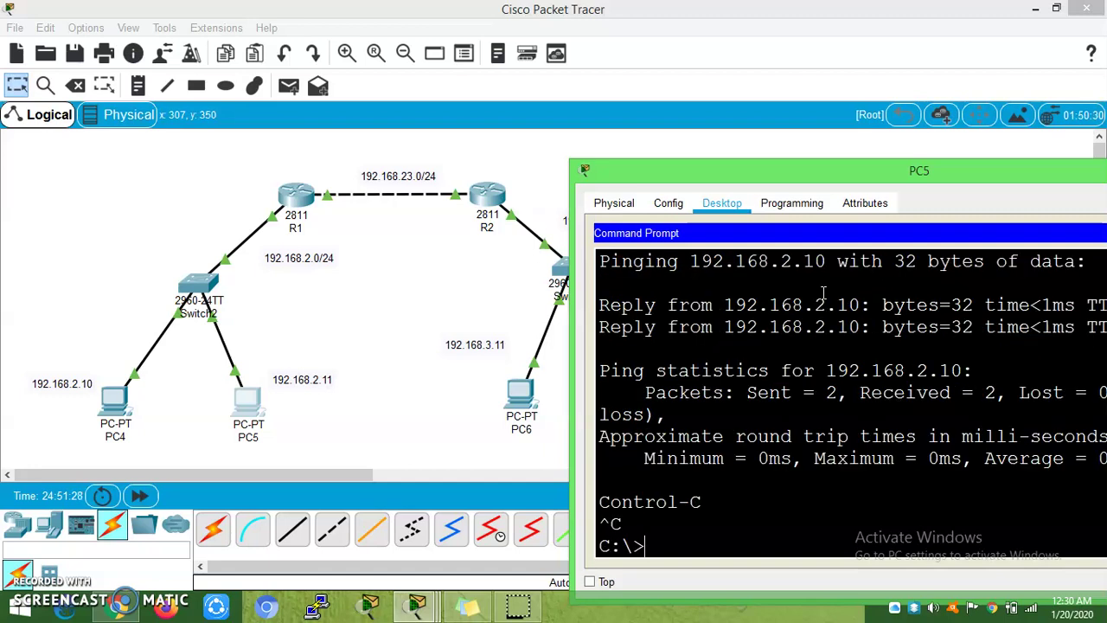
{"action": "key", "text": "Up"}
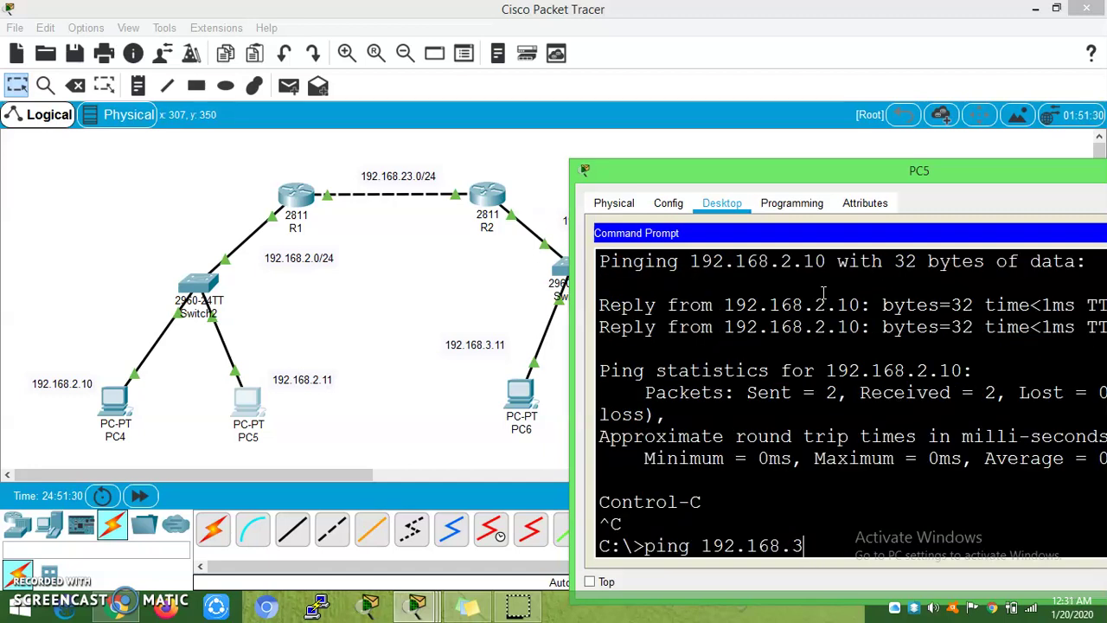
{"action": "type", "text": ".10"}
{"action": "key", "text": "Return"}
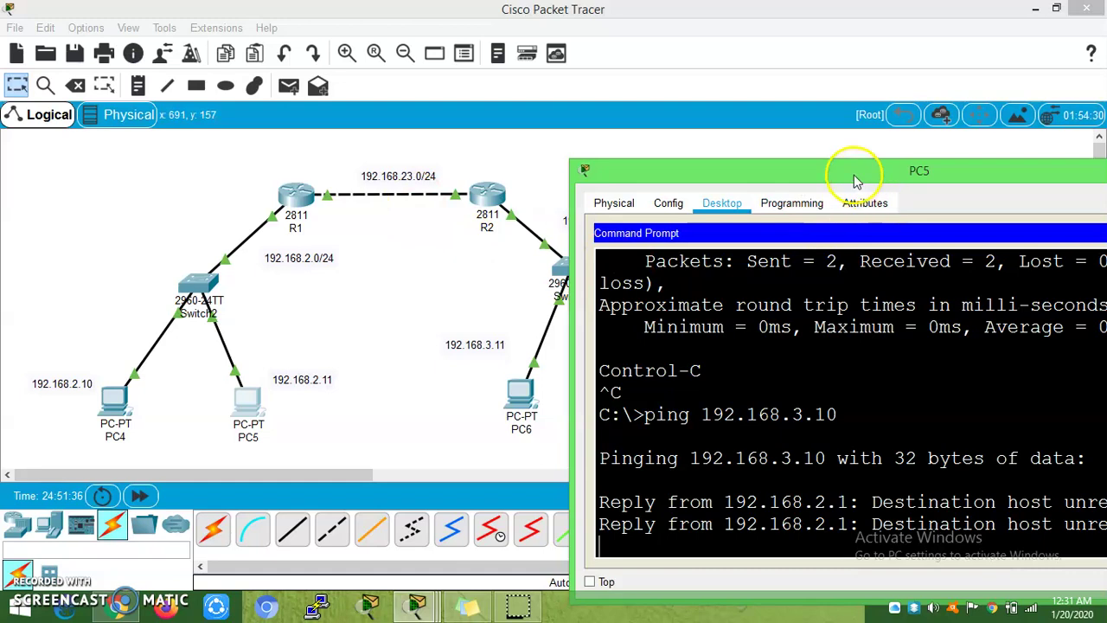
{"action": "left_click_drag", "start_coordinate": [856, 176], "coordinate": [717, 138]}
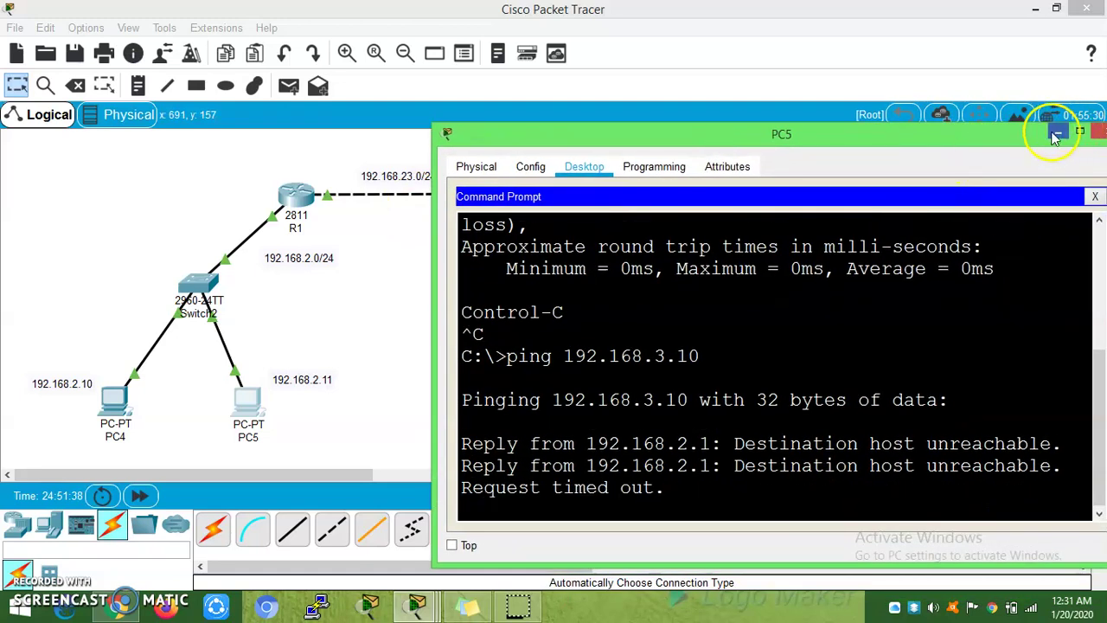
- Hide PC5's window and put R1's console into global configuration mode
{"action": "left_click", "coordinate": [1059, 131]}
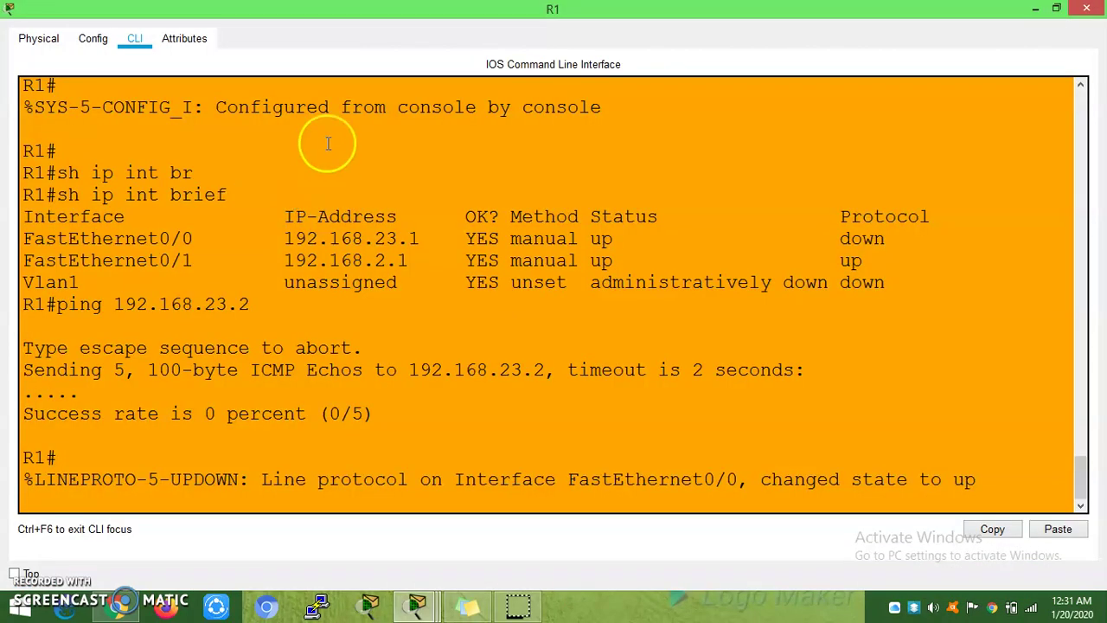
{"action": "left_click", "coordinate": [1049, 11]}
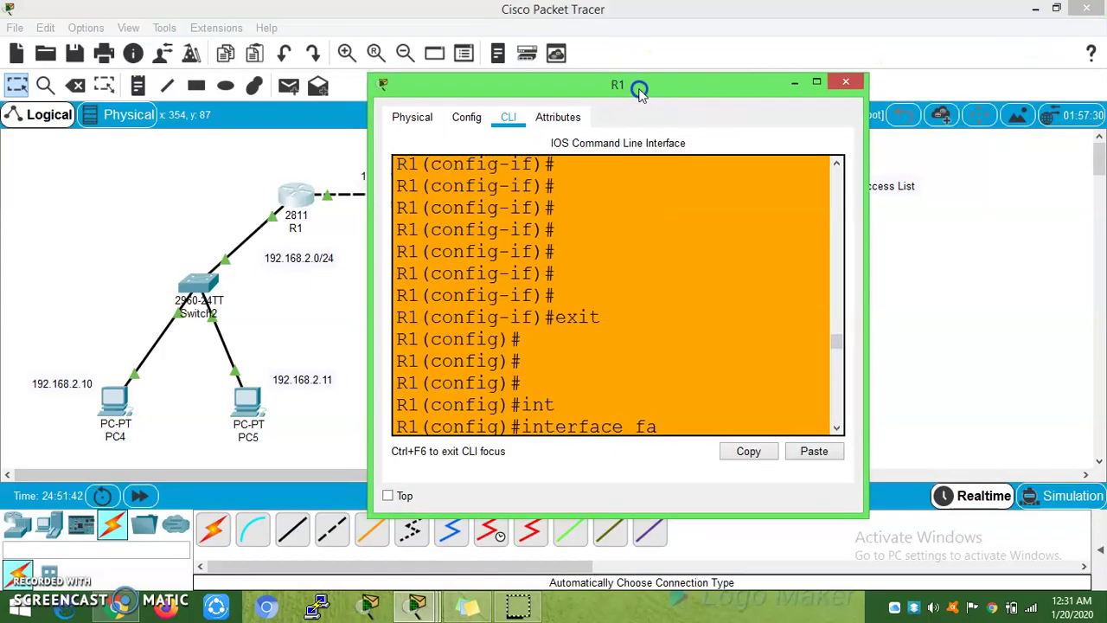
{"action": "left_click_drag", "start_coordinate": [659, 86], "coordinate": [897, 96]}
{"action": "key", "text": "Return"}
{"action": "key", "text": "Return"}
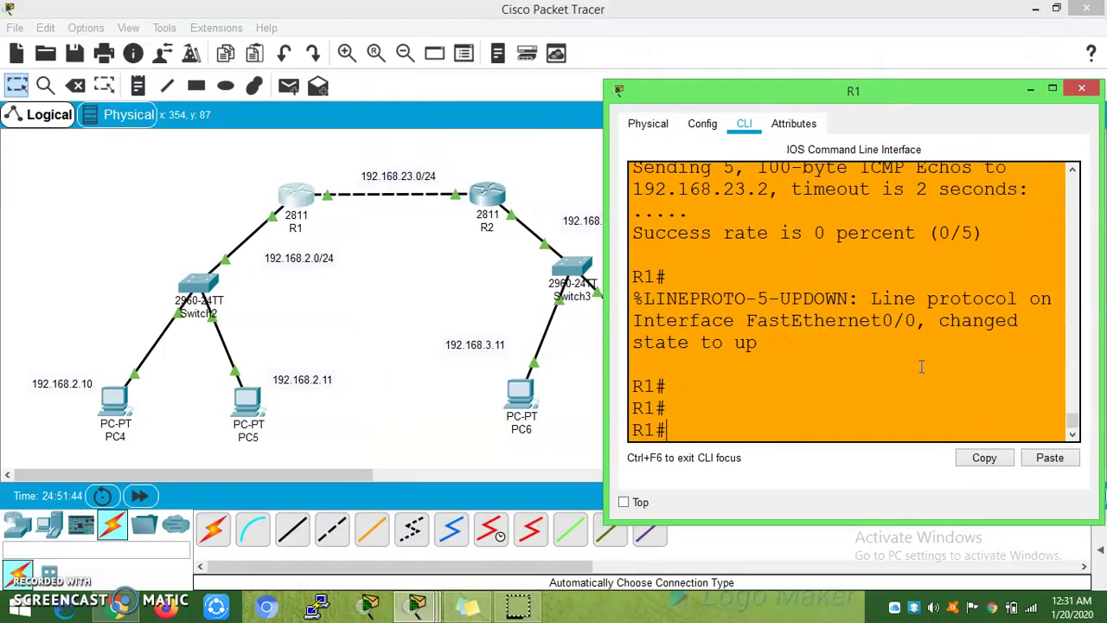
{"action": "key", "text": "Return"}
{"action": "key", "text": "Return"}
{"action": "key", "text": "Return"}
{"action": "type", "text": "conf"}
{"action": "key", "text": "Return"}
{"action": "key", "text": "Return"}
{"action": "key", "text": "Return"}
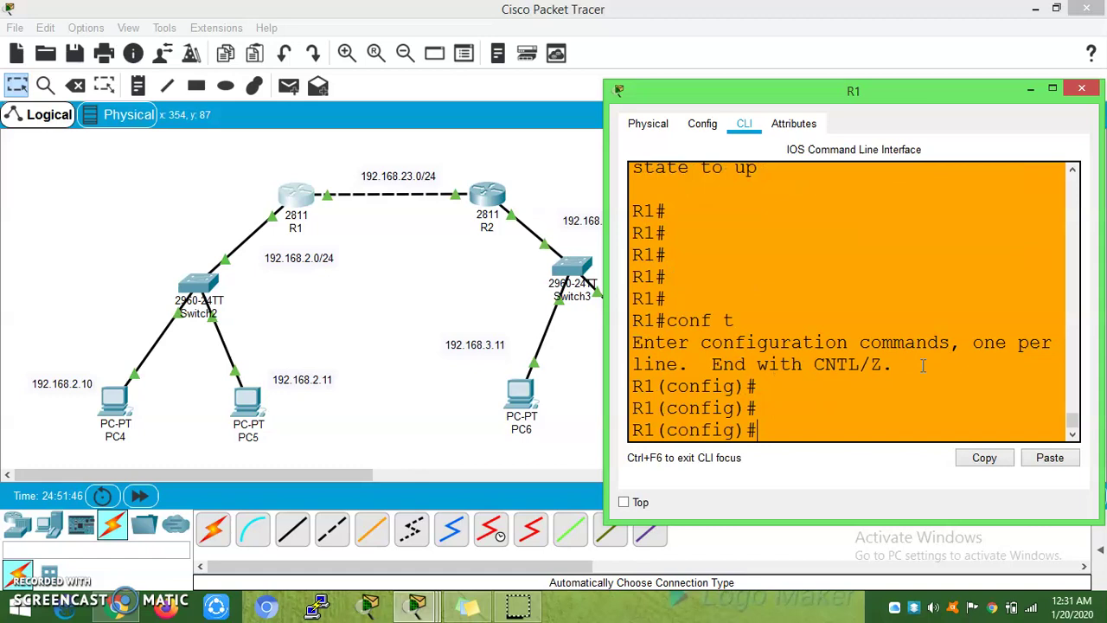
{"action": "key", "text": "Return"}
{"action": "key", "text": "Return"}
{"action": "type", "text": "ip"}
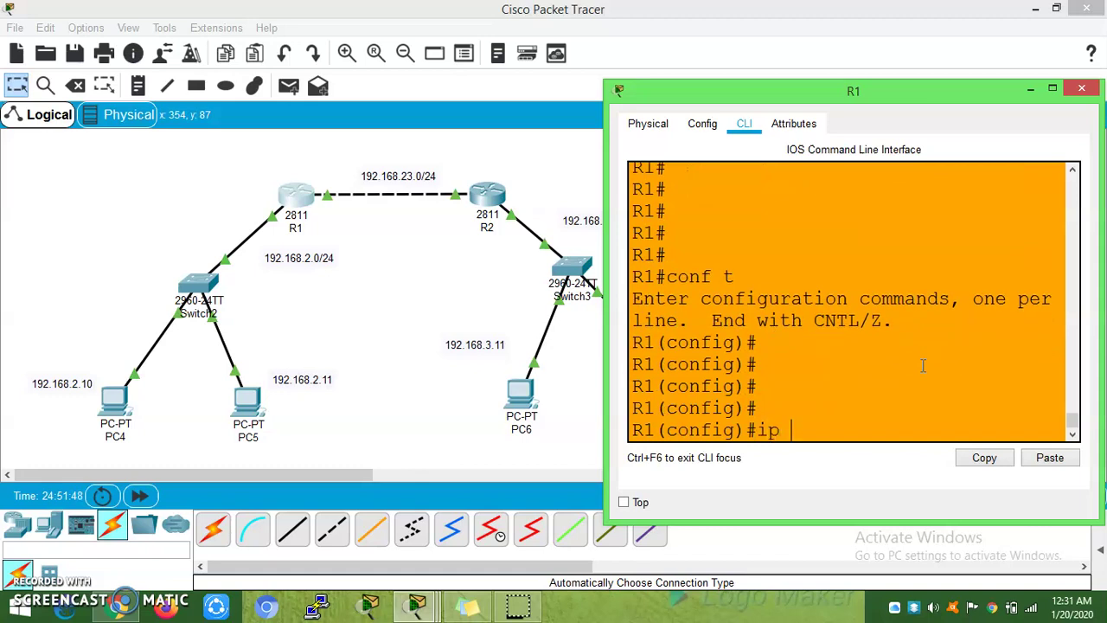
- Add R1 static route 192.168.3.0 255.255.255.0 via next hop 192.168.23.2
{"action": "type", "text": "route 192."}
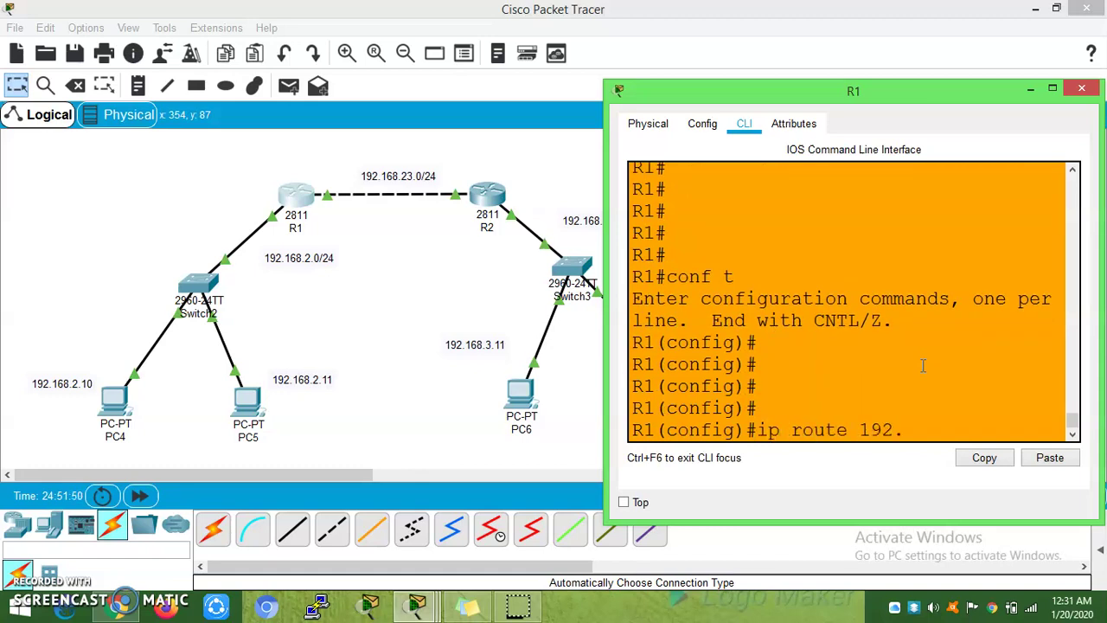
{"action": "type", "text": "168.3.0"}
{"action": "left_click", "coordinate": [1055, 87]}
{"action": "type", "text": "?"}
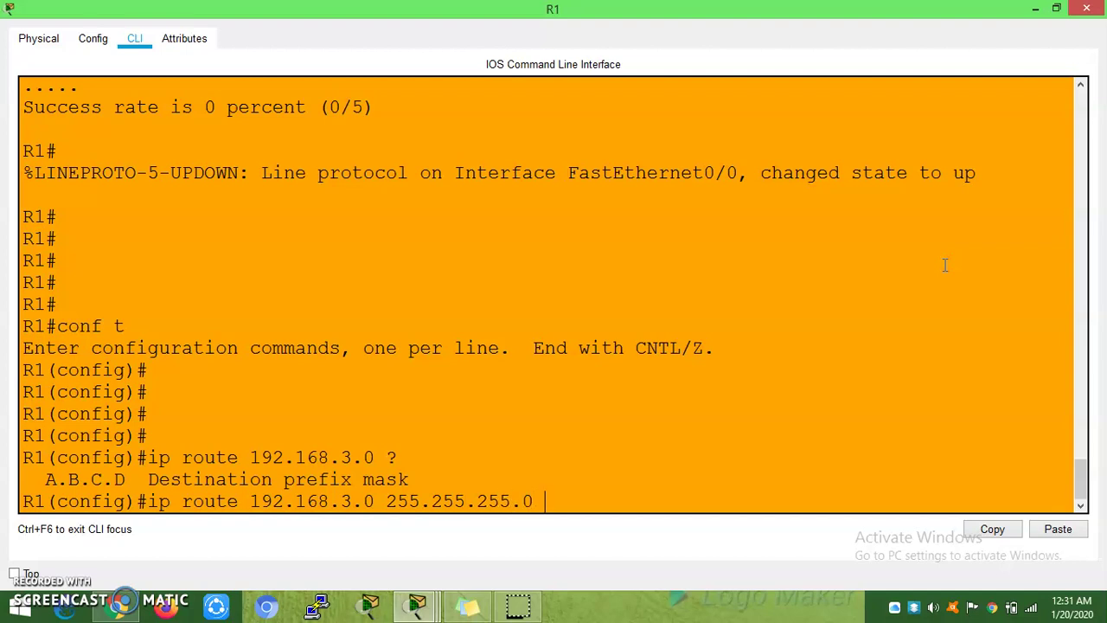
{"action": "left_click", "coordinate": [1056, 8]}
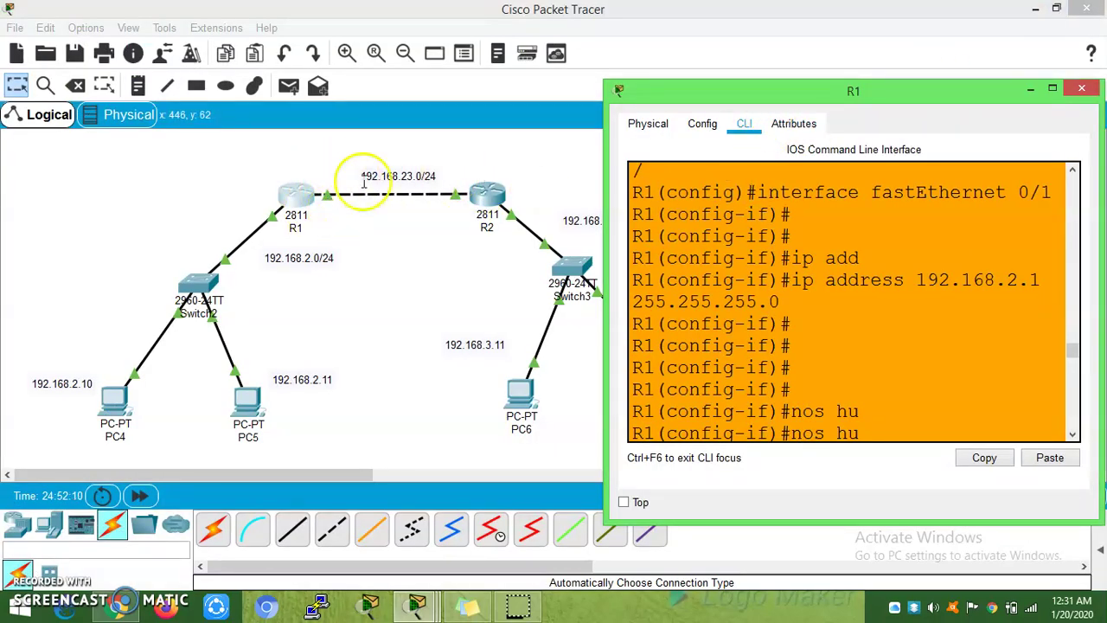
{"action": "left_click", "coordinate": [1053, 87]}
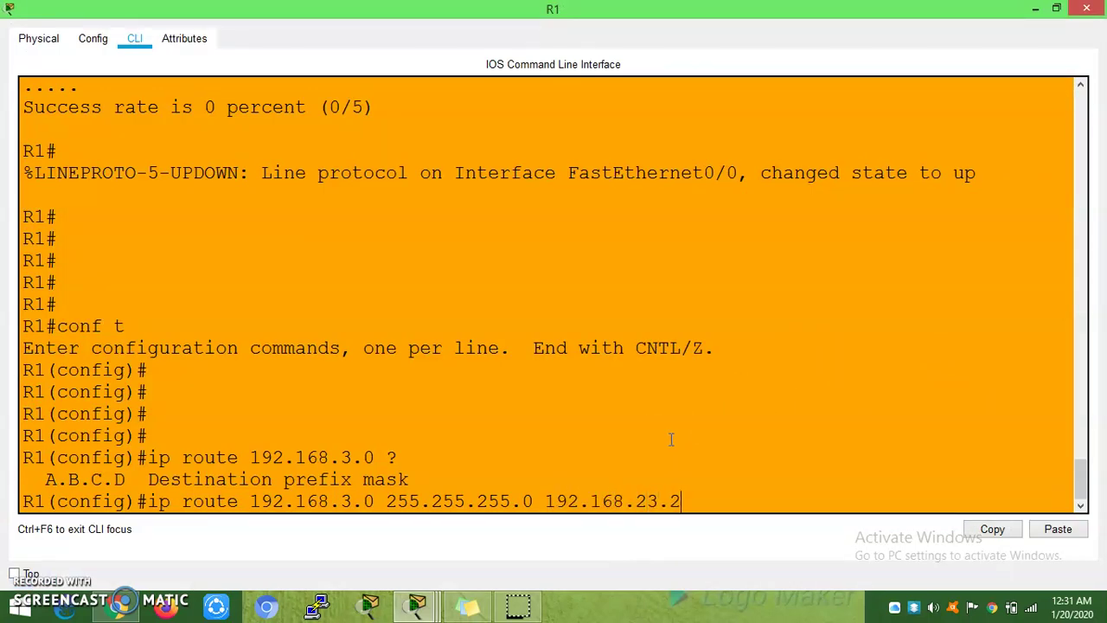
{"action": "key", "text": "Return"}
{"action": "key", "text": "Return"}
{"action": "key", "text": "Return"}
{"action": "key", "text": "Return"}
{"action": "key", "text": "Return"}
{"action": "key", "text": "Return"}
{"action": "key", "text": "Return"}
{"action": "key", "text": "Return"}
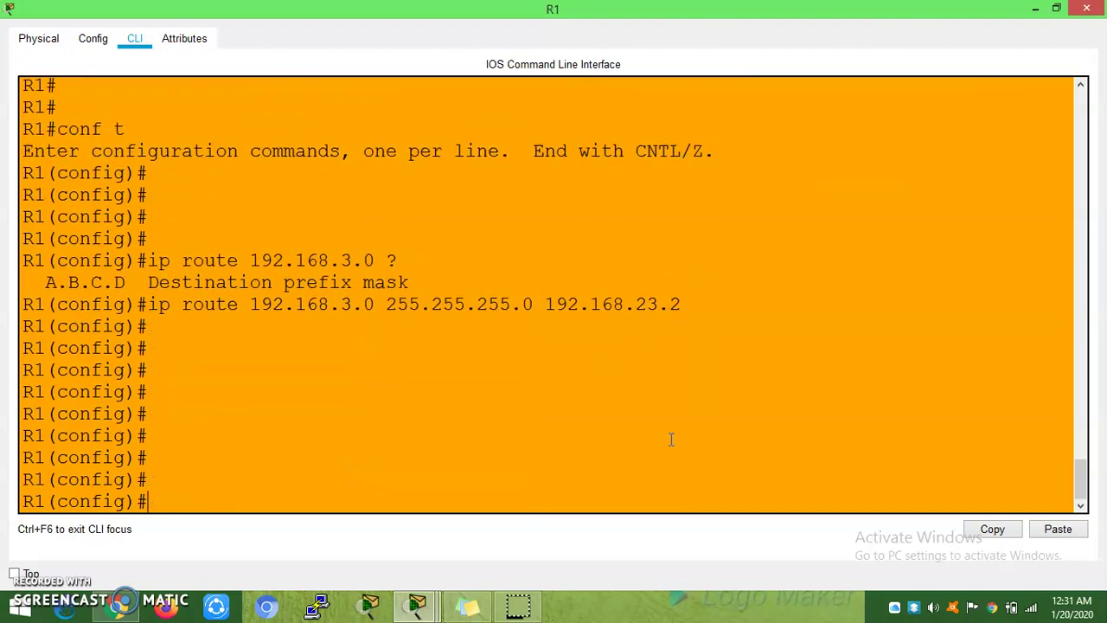
- Rerun PC5's ping to 192.168.3.10, which now reports request timed out
{"action": "left_click", "coordinate": [417, 605]}
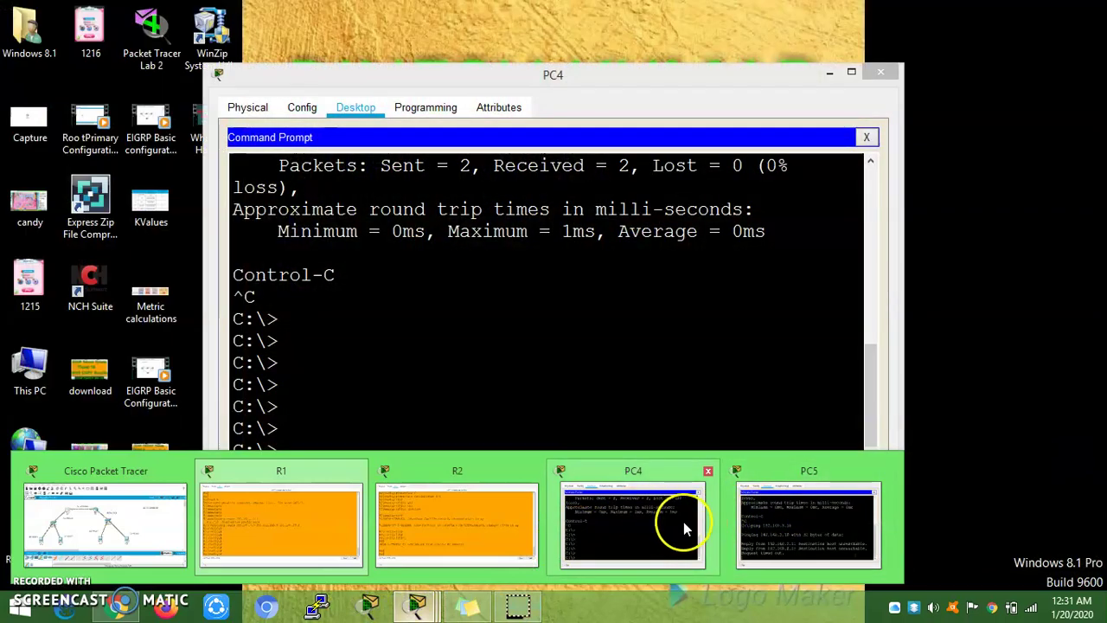
{"action": "left_click", "coordinate": [752, 519]}
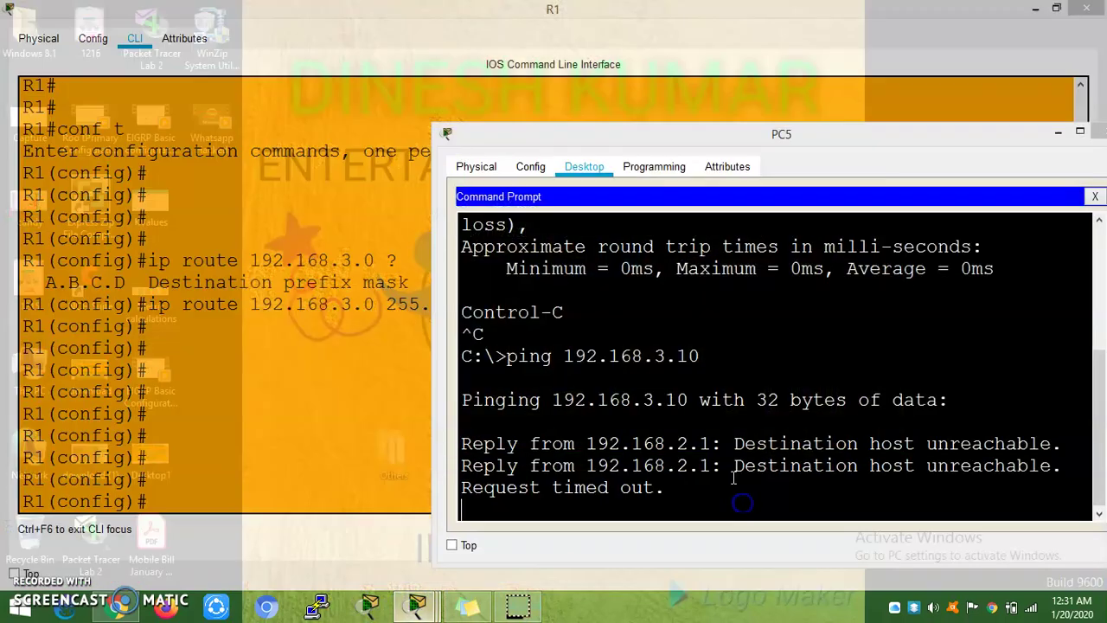
{"action": "left_click", "coordinate": [700, 483]}
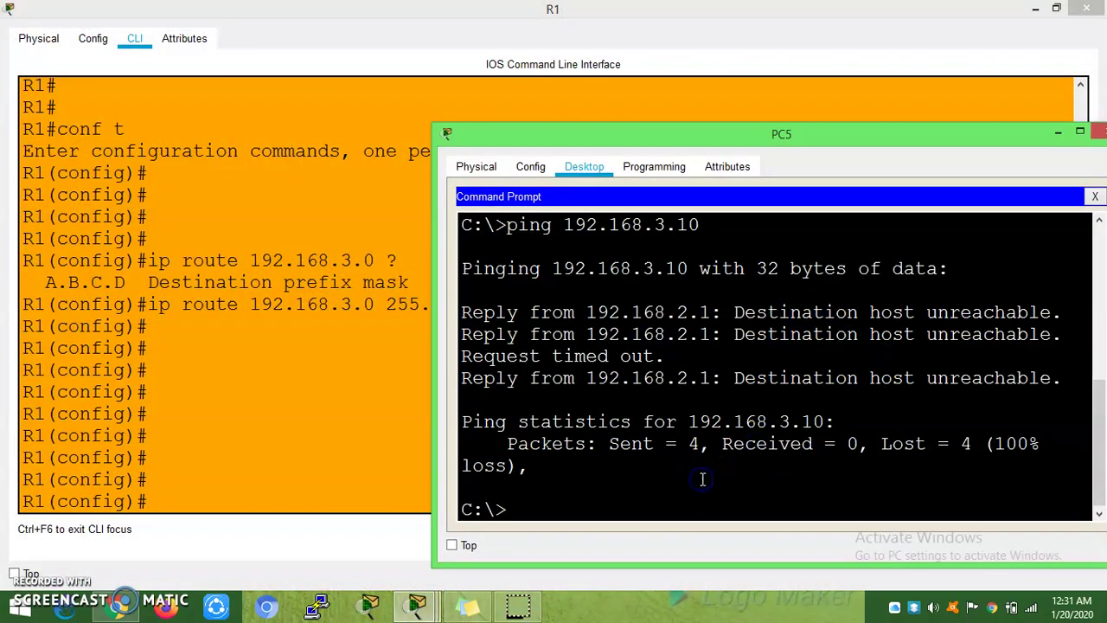
{"action": "key", "text": "Up"}
{"action": "key", "text": "Return"}
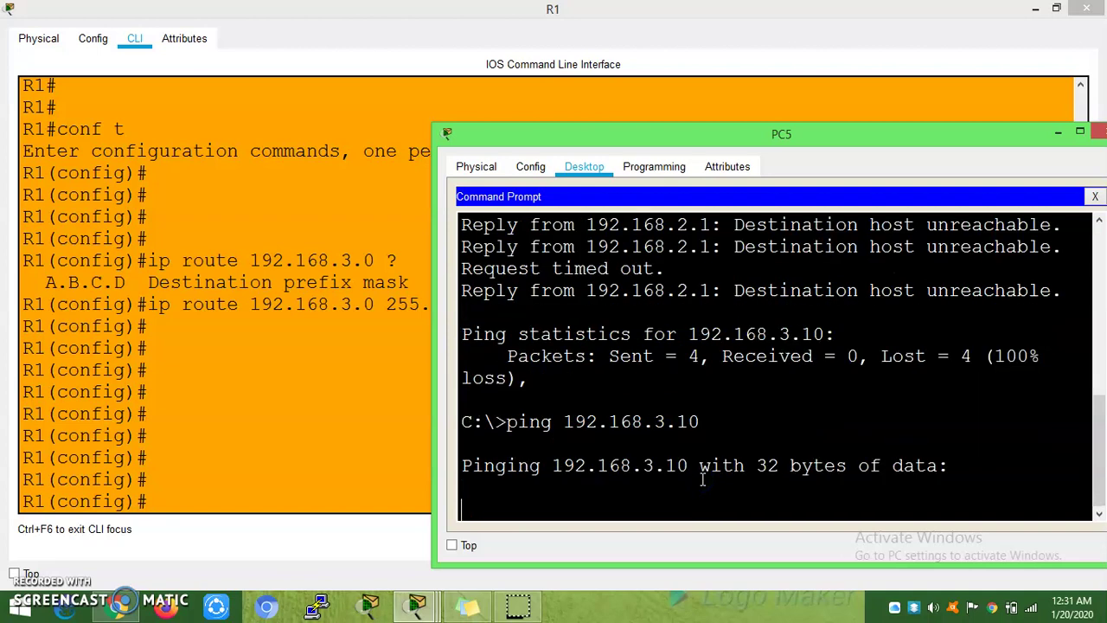
{"action": "left_click_drag", "start_coordinate": [646, 476], "coordinate": [813, 442]}
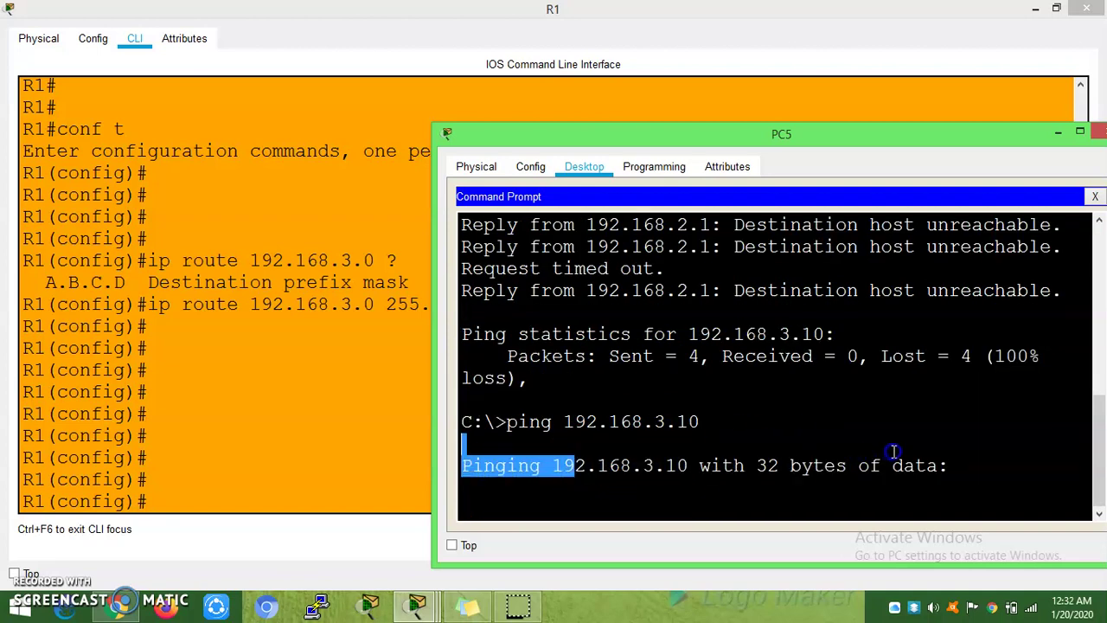
{"action": "left_click_drag", "start_coordinate": [893, 451], "coordinate": [903, 465]}
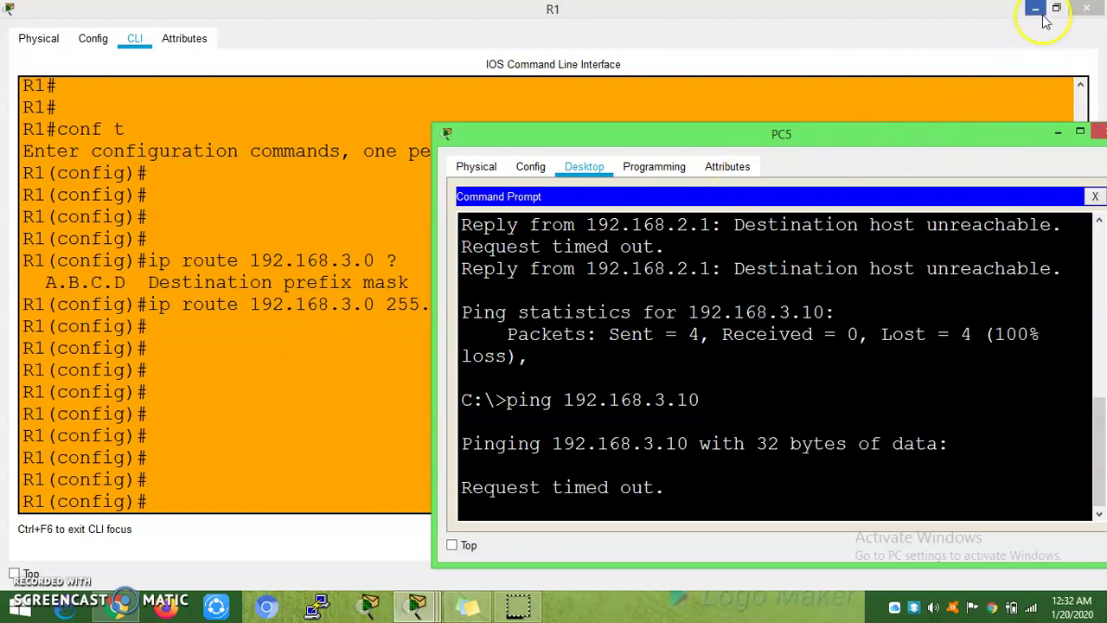
{"action": "left_click", "coordinate": [362, 413]}
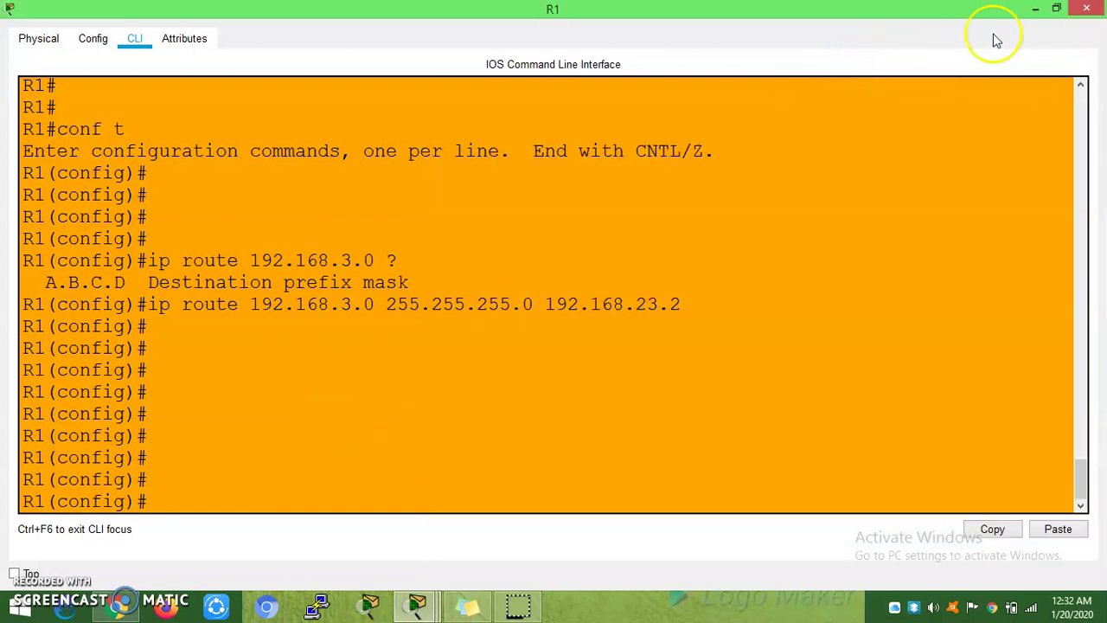
{"action": "left_click", "coordinate": [1034, 10]}
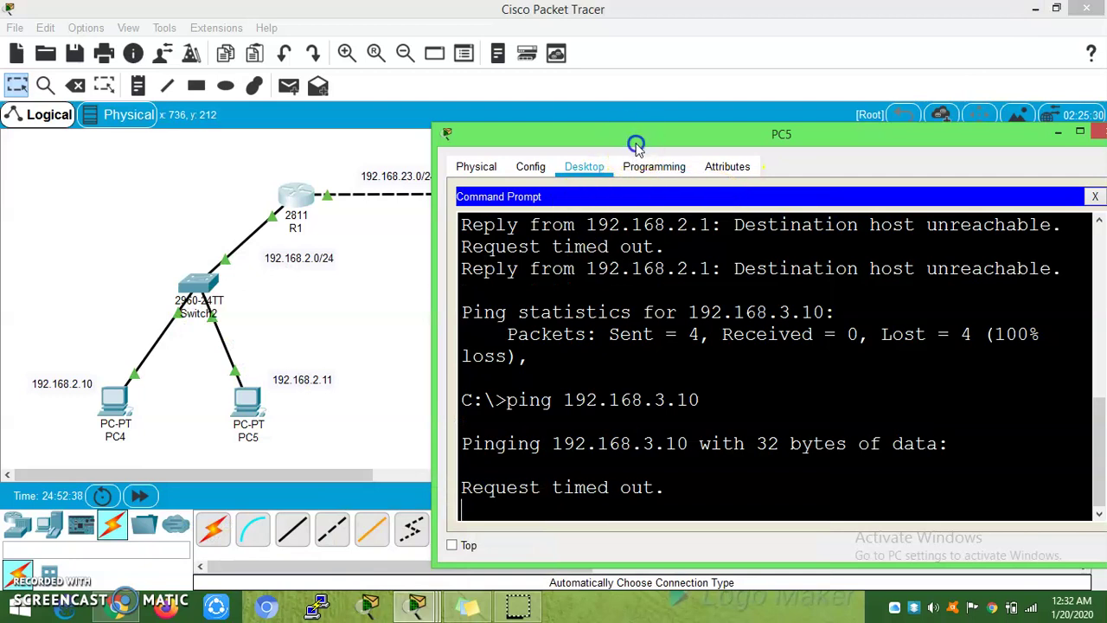
- On R2, add route 192.168.2.0 255.255.255.0 via 192.168.23.1 and check the routing table
{"action": "left_click_drag", "start_coordinate": [636, 145], "coordinate": [973, 200]}
{"action": "left_click", "coordinate": [487, 197]}
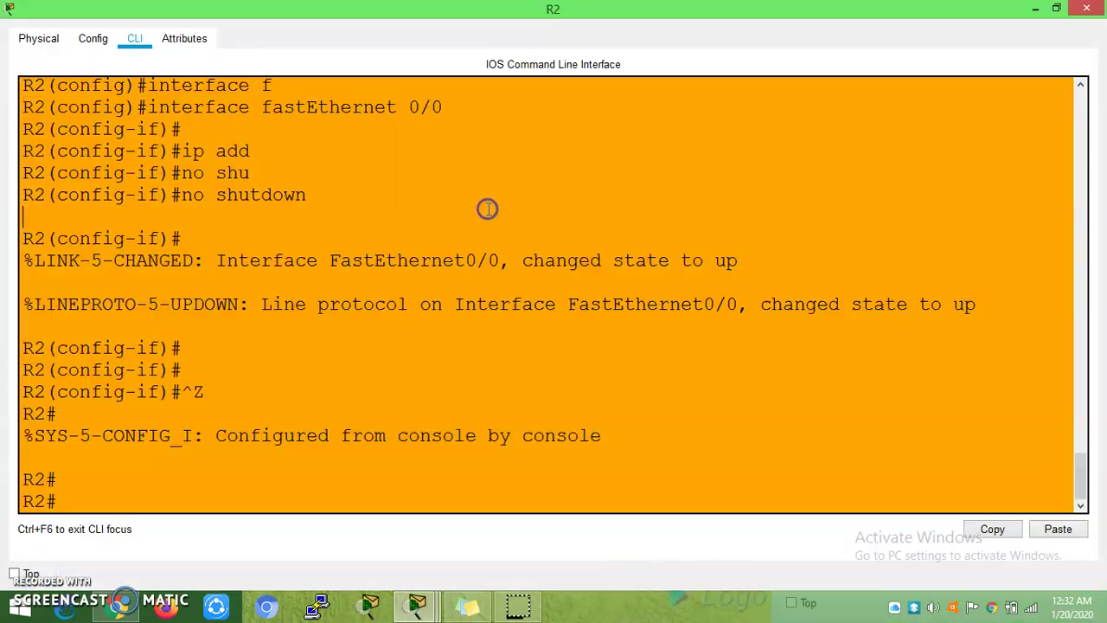
{"action": "key", "text": "Return"}
{"action": "key", "text": "Return"}
{"action": "type", "text": "conf"}
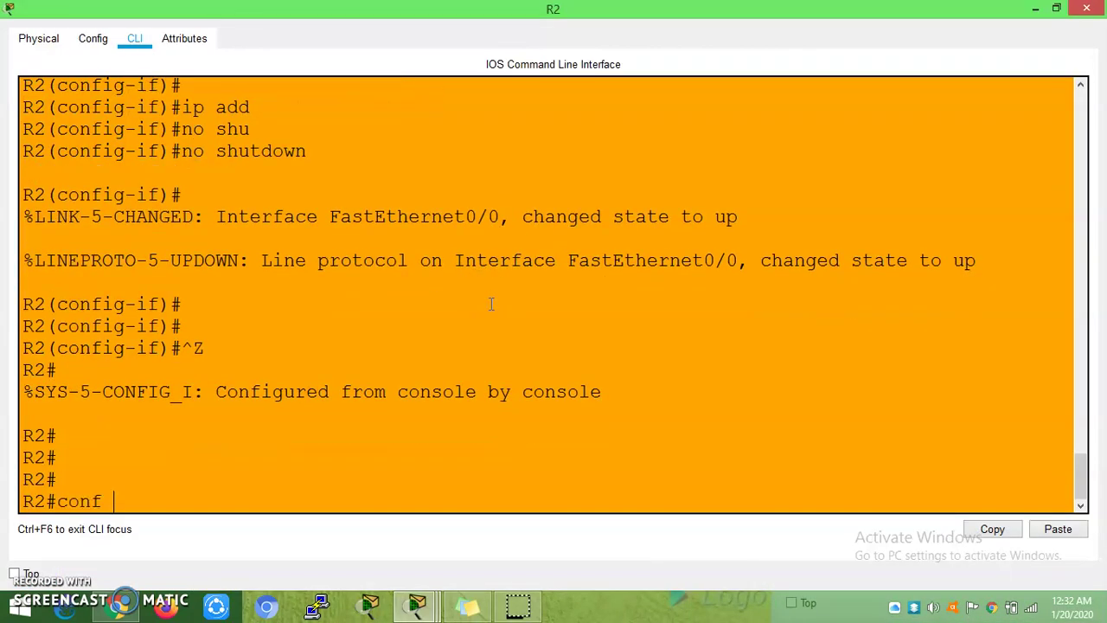
{"action": "key", "text": "Return"}
{"action": "key", "text": "Return"}
{"action": "key", "text": "Return"}
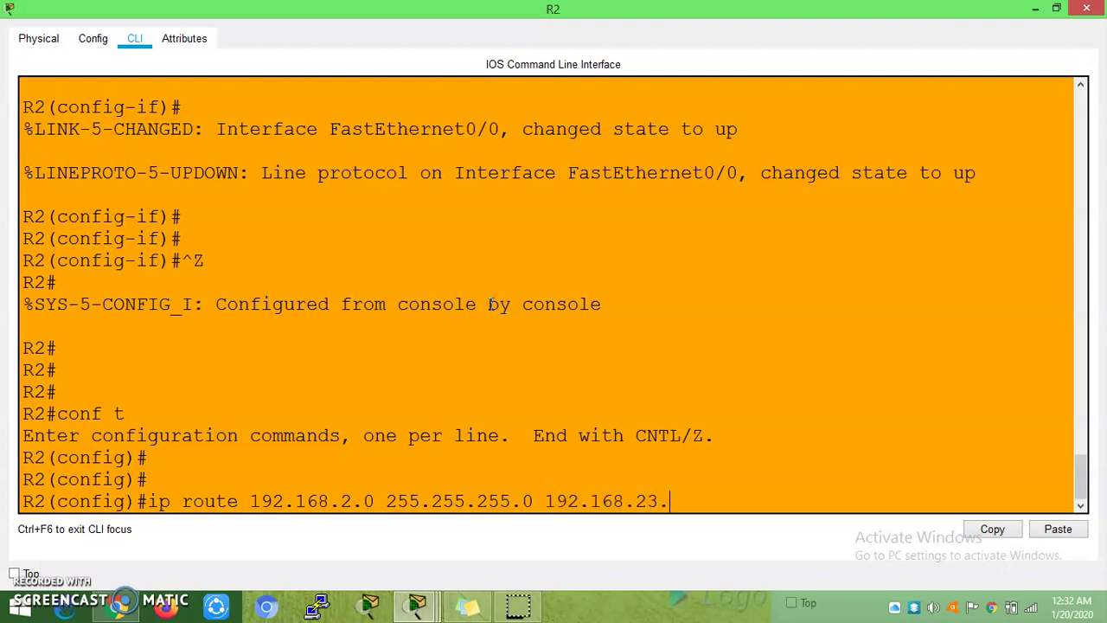
{"action": "key", "text": "Return"}
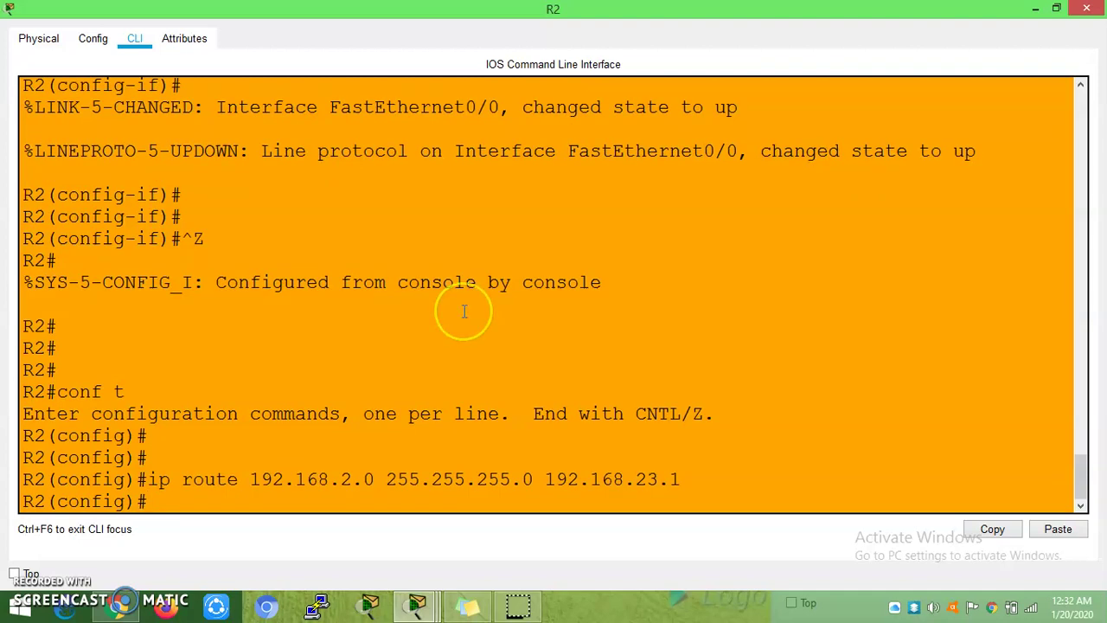
{"action": "key", "text": "Return"}
{"action": "key", "text": "Return"}
{"action": "key", "text": "Return"}
{"action": "key", "text": "Return"}
{"action": "key", "text": "Return"}
{"action": "key", "text": "ctrl+z"}
{"action": "key", "text": "Return"}
{"action": "key", "text": "Return"}
{"action": "type", "text": "sh ip route"}
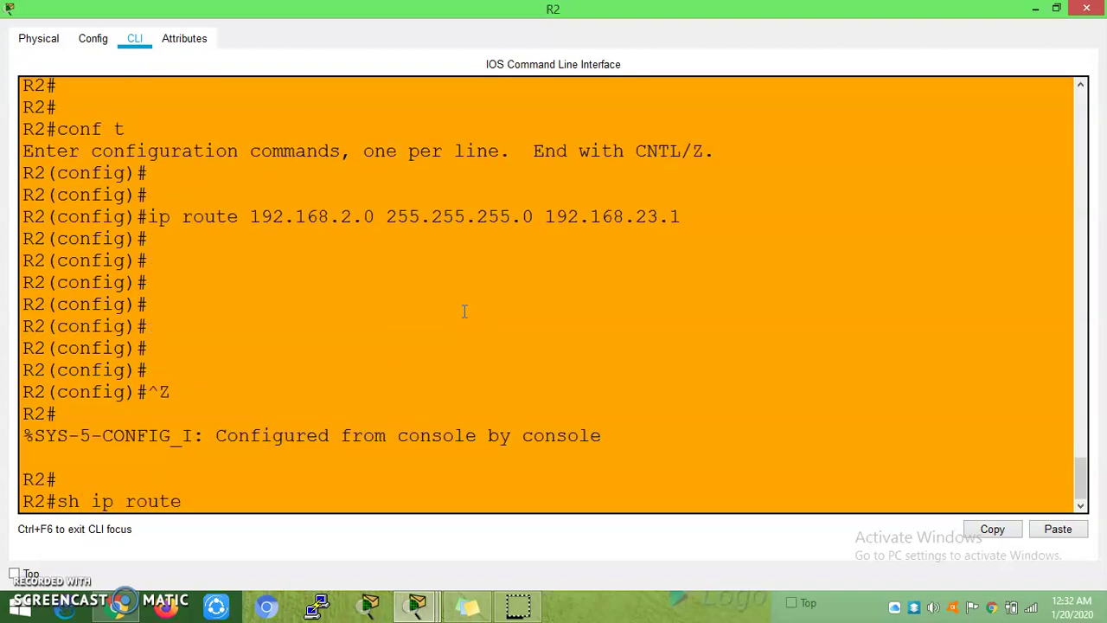
{"action": "key", "text": "Return"}
{"action": "key", "text": "Return"}
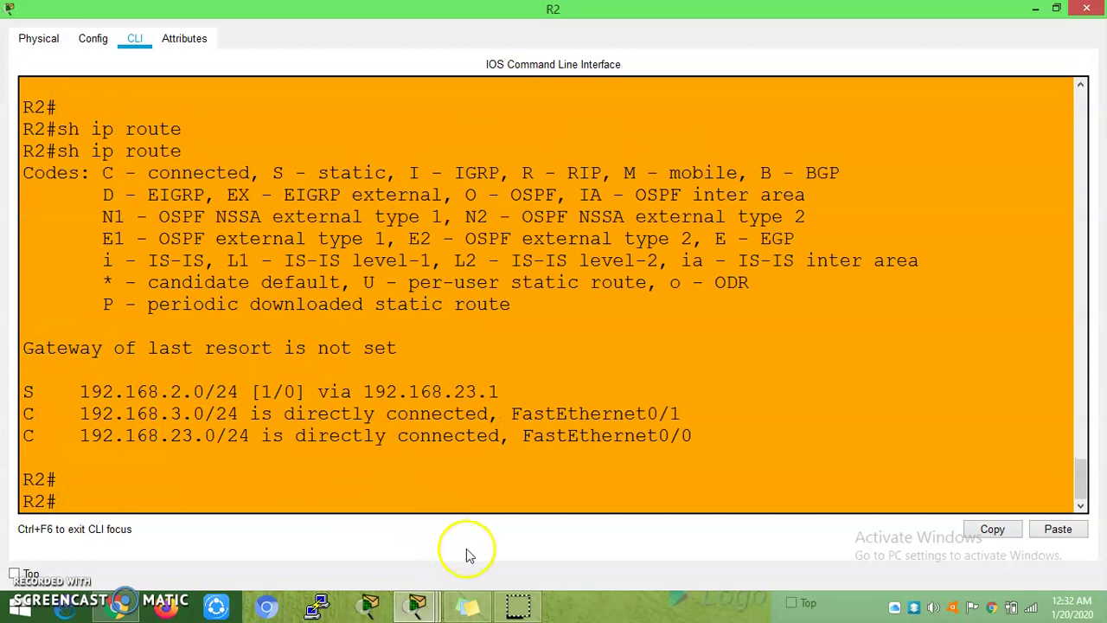
{"action": "mouse_move", "coordinate": [416, 606]}
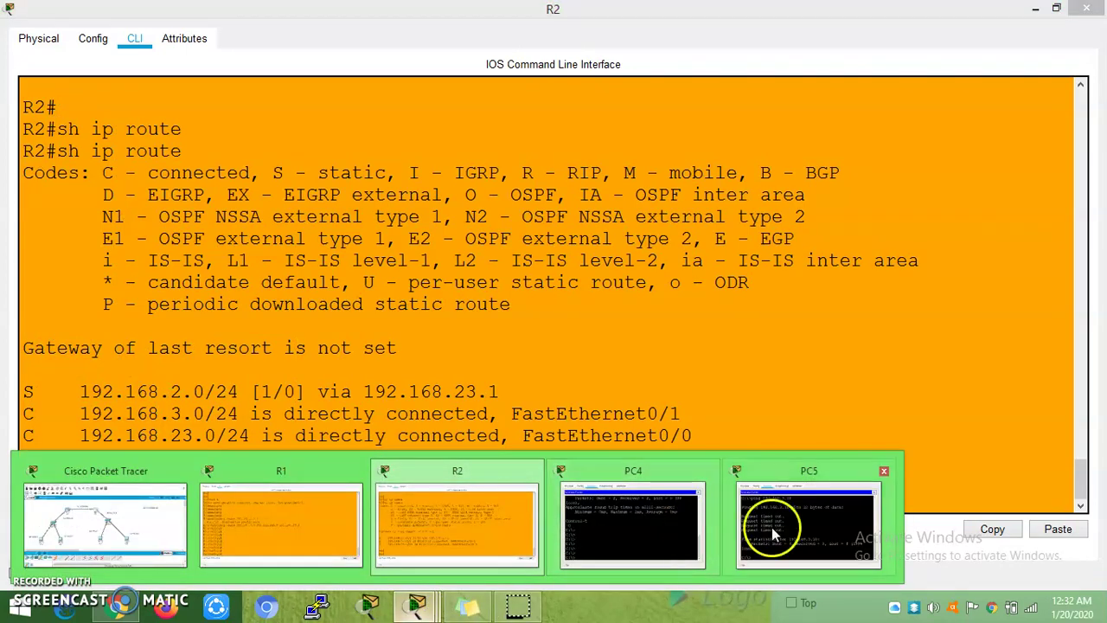
- Rerun PC5's ping to 192.168.3.10, now succeeding with 0% loss
{"action": "left_click", "coordinate": [771, 527]}
{"action": "key", "text": "Up"}
{"action": "key", "text": "Return"}
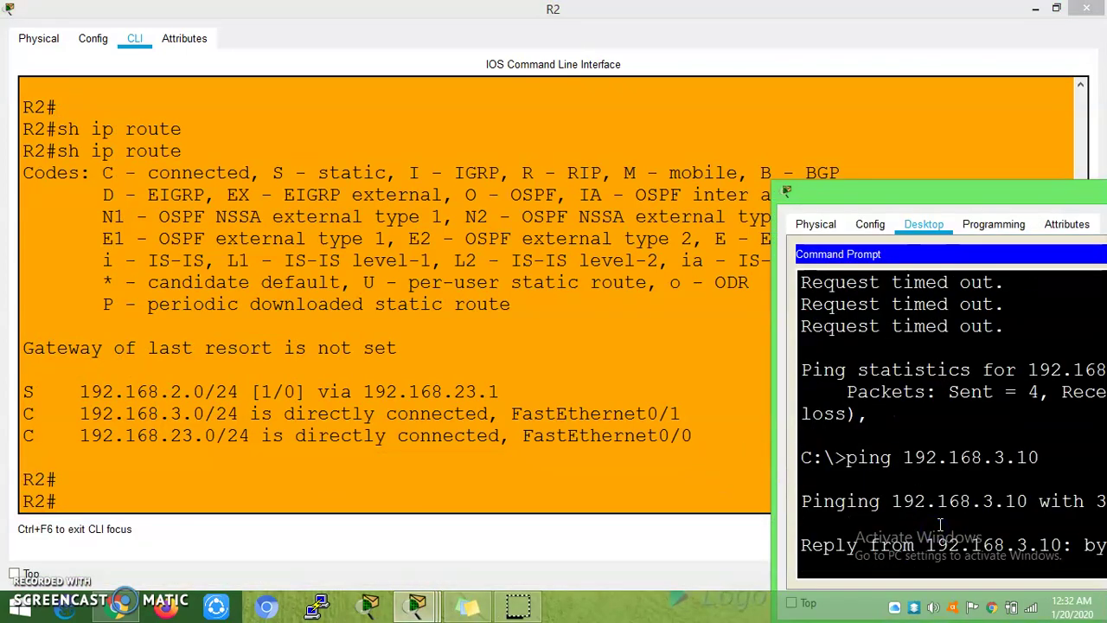
{"action": "left_click_drag", "start_coordinate": [930, 201], "coordinate": [603, 21]}
{"action": "mouse_move", "coordinate": [648, 402]}
{"action": "left_mouse_down"}
{"action": "mouse_move", "coordinate": [1046, 338]}
{"action": "mouse_move", "coordinate": [1001, 322]}
{"action": "left_mouse_up"}
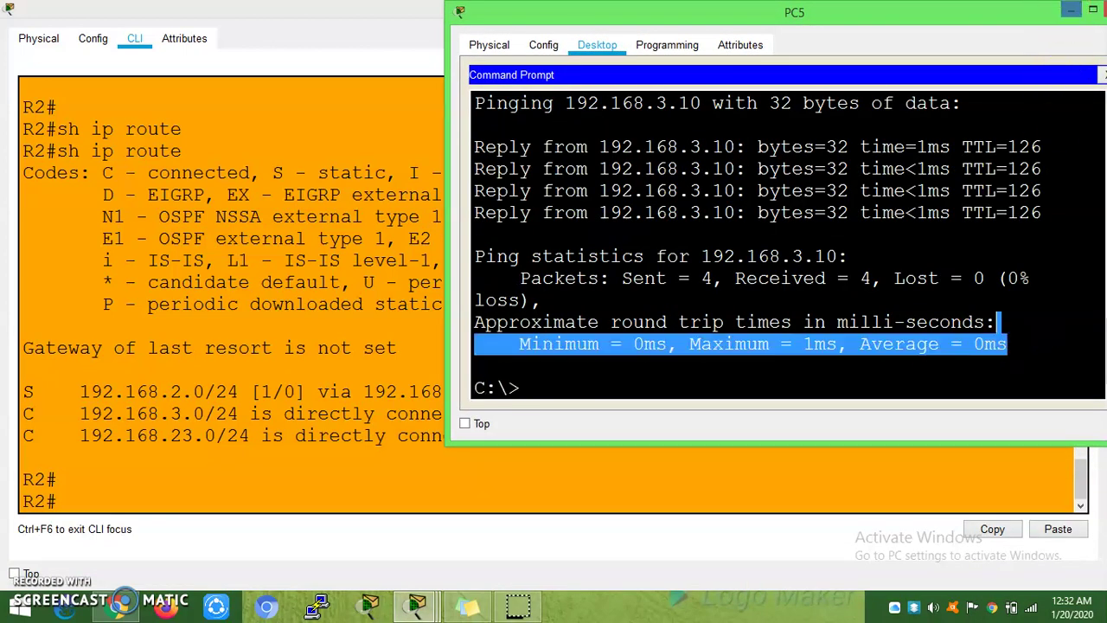
- Minimize the PC5 and R2 windows and nudge PC4, PC5, PC6 and PC7 into tidier positions
{"action": "left_click", "coordinate": [1073, 9]}
{"action": "left_click", "coordinate": [1034, 8]}
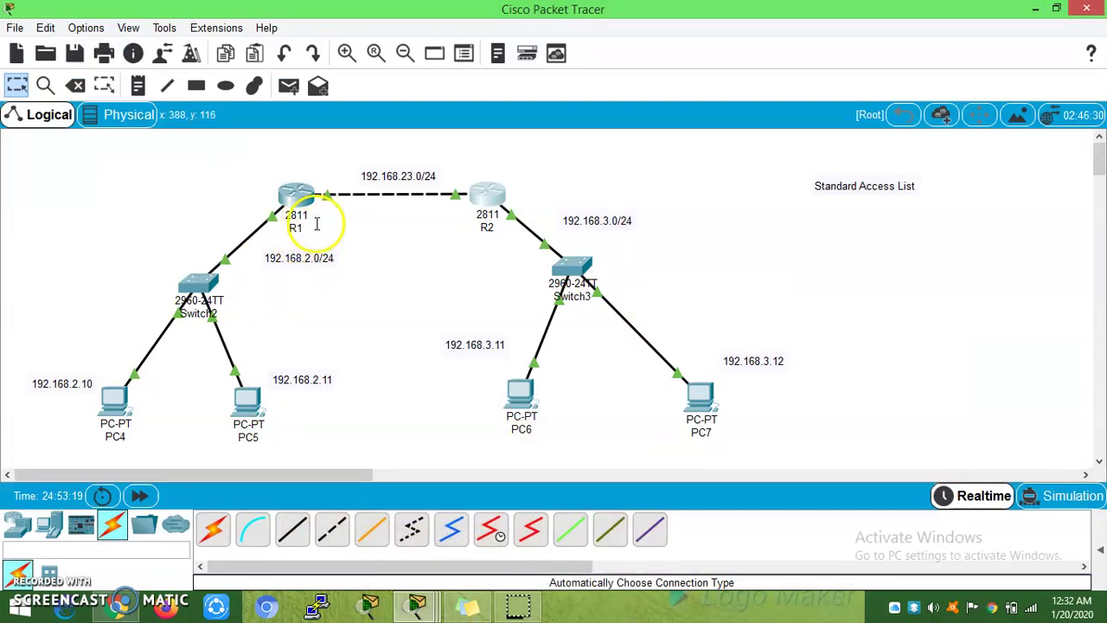
{"action": "left_click_drag", "start_coordinate": [122, 396], "coordinate": [110, 397]}
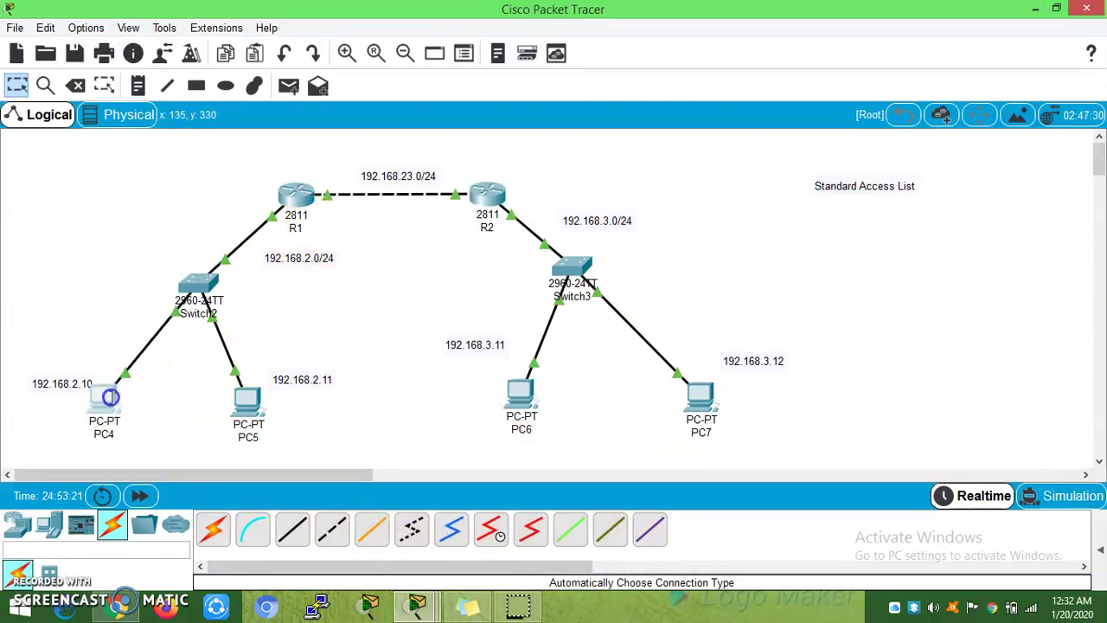
{"action": "left_click_drag", "start_coordinate": [246, 406], "coordinate": [247, 418]}
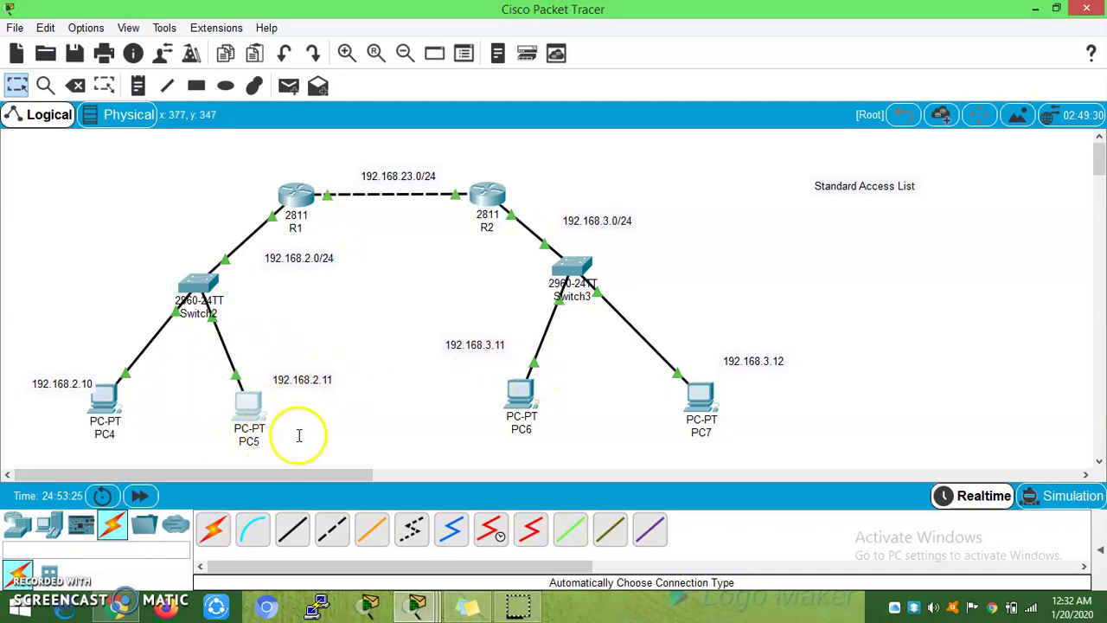
{"action": "left_click_drag", "start_coordinate": [519, 394], "coordinate": [498, 402]}
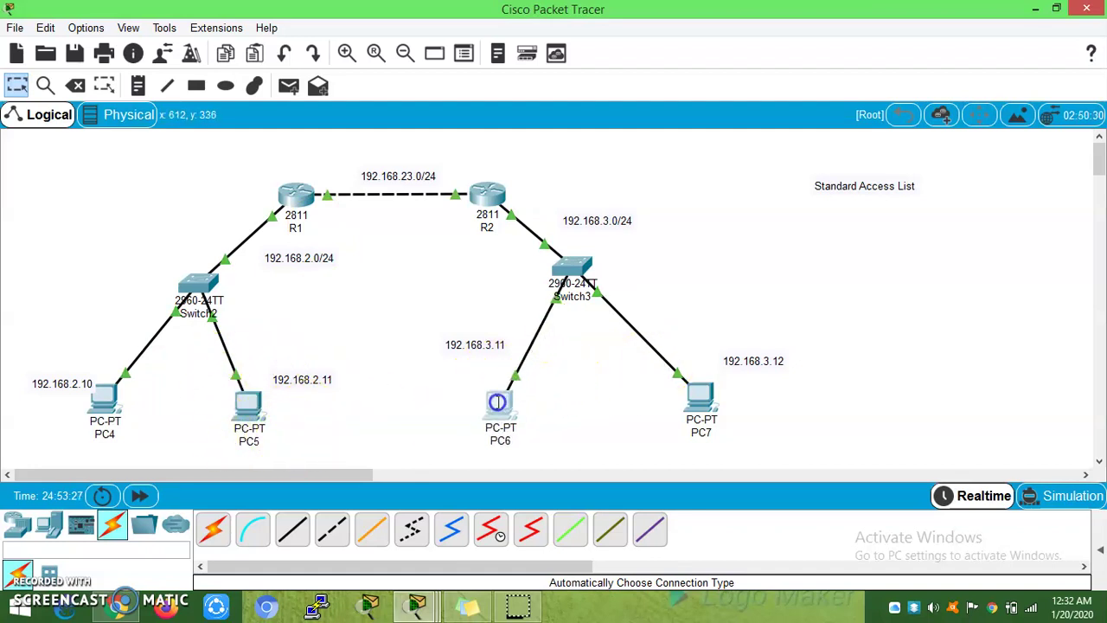
{"action": "left_click_drag", "start_coordinate": [697, 395], "coordinate": [699, 399]}
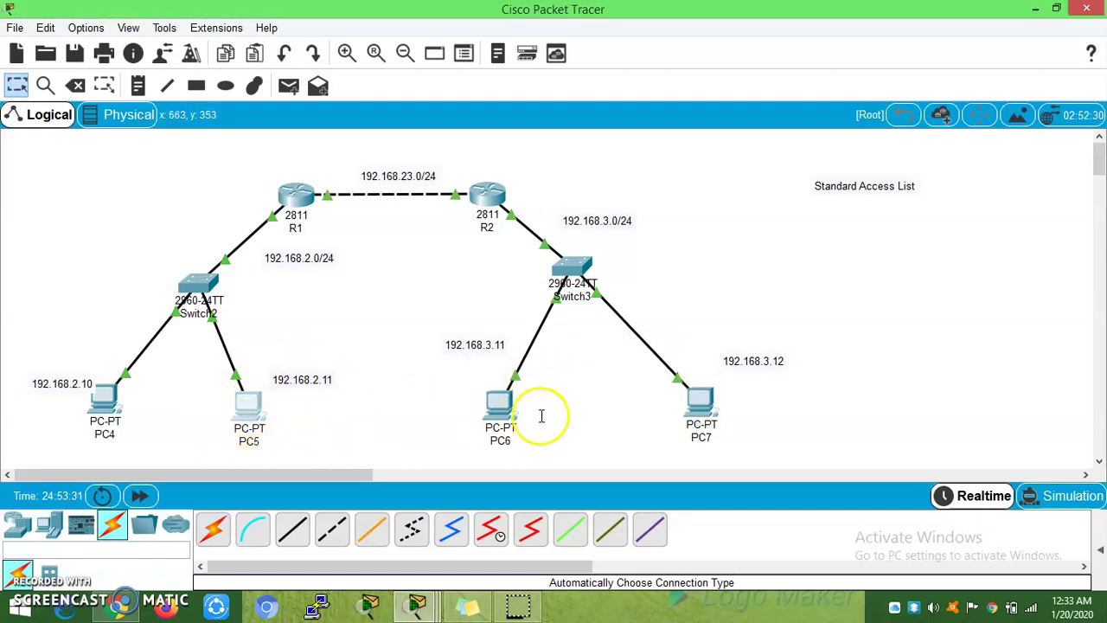
- From PC5, ping 192.168.3.10, stop it, then ping 192.168.3.11
{"action": "left_click", "coordinate": [257, 403]}
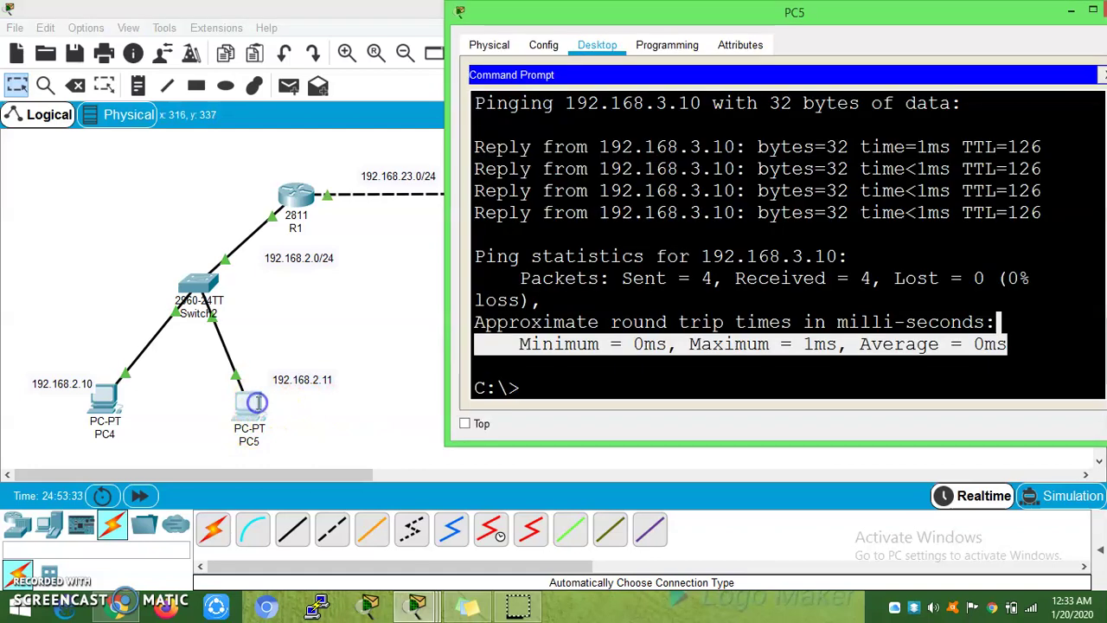
{"action": "left_click", "coordinate": [686, 381]}
{"action": "type", "text": "ping 192.168.3.10"}
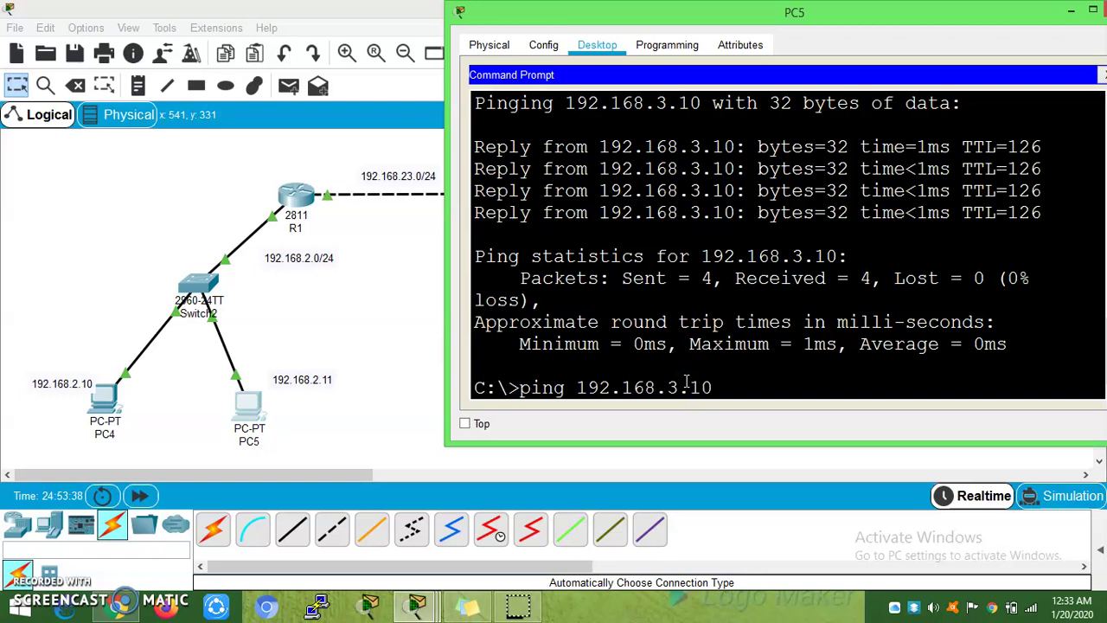
{"action": "key", "text": "Return"}
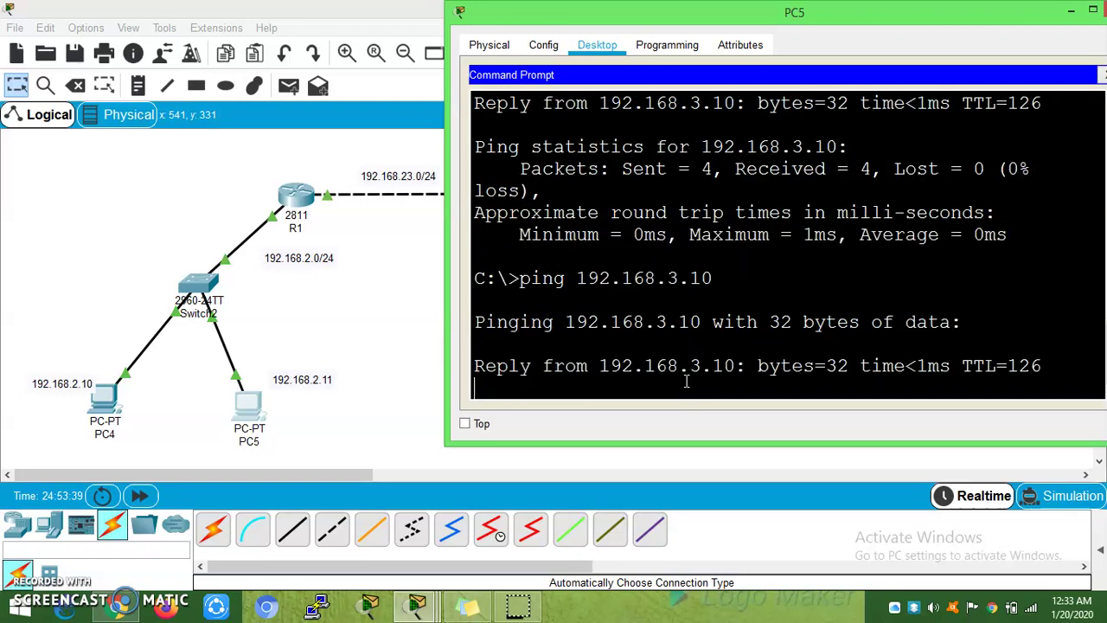
{"action": "key", "text": "ctrl+c"}
{"action": "key", "text": "Up"}
{"action": "key", "text": "Return"}
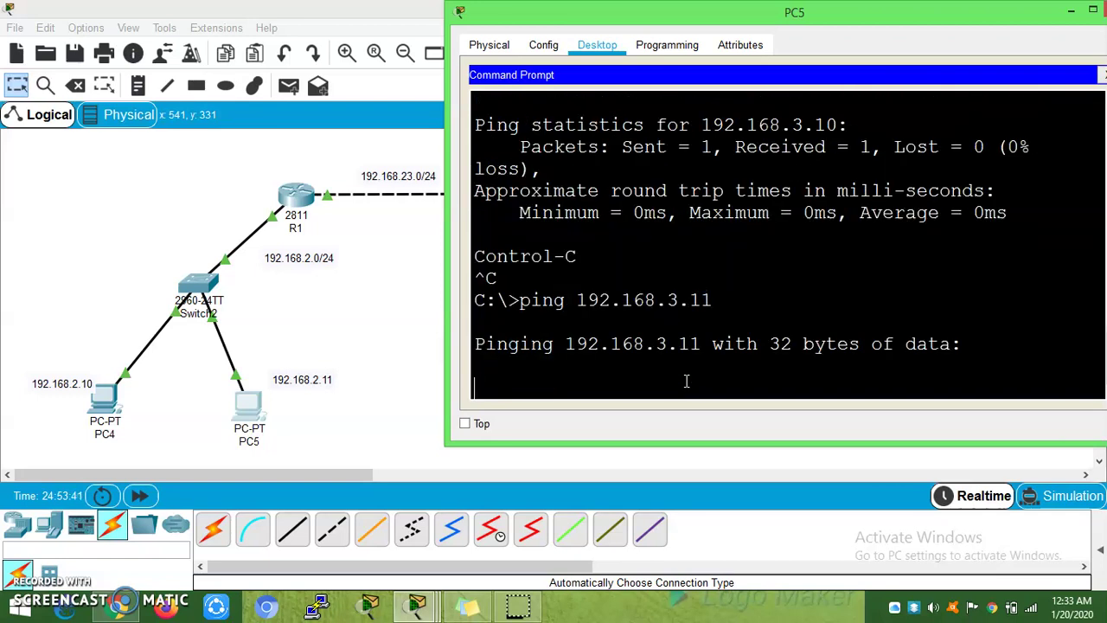
- Highlight the successful reply lines in PC5's output and return to the full topology
{"action": "left_click", "coordinate": [827, 390]}
{"action": "left_click", "coordinate": [839, 381]}
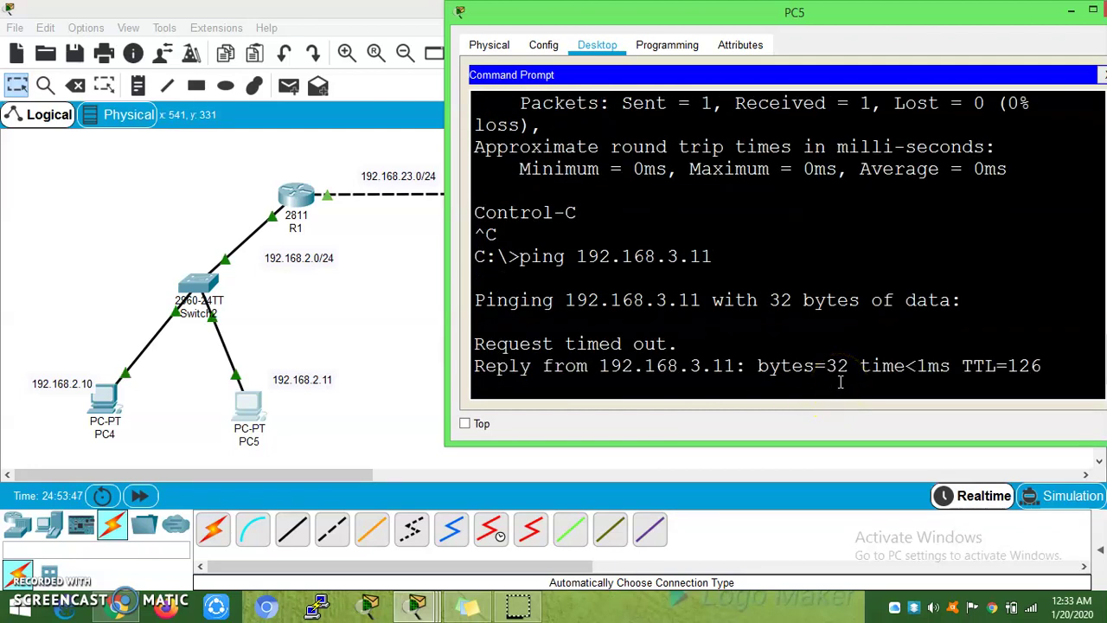
{"action": "left_click_drag", "start_coordinate": [650, 370], "coordinate": [917, 344]}
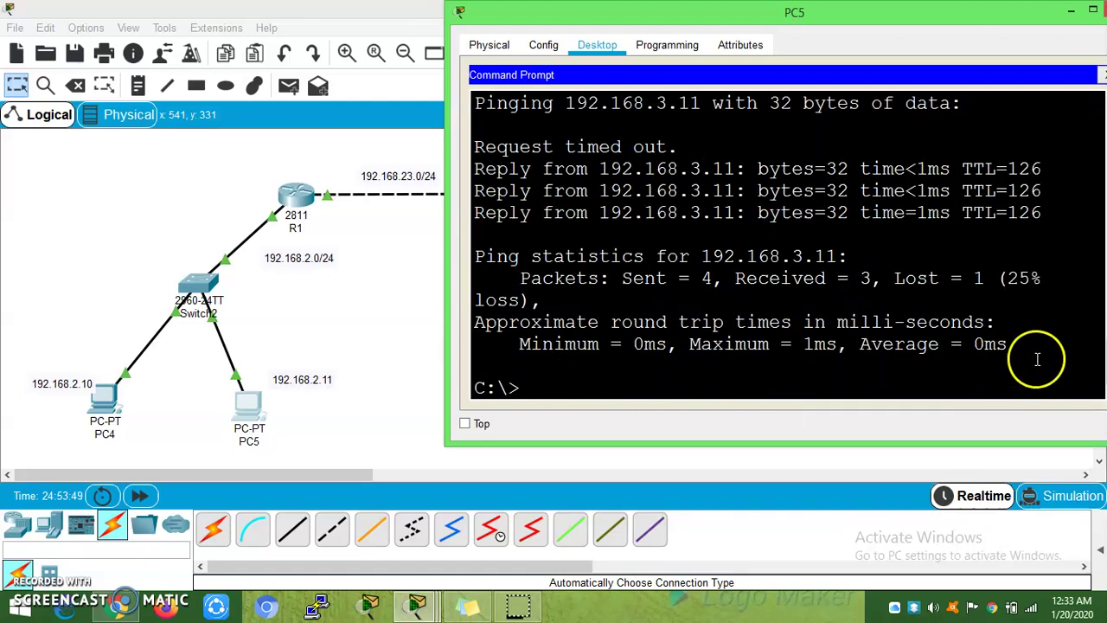
{"action": "left_click_drag", "start_coordinate": [1042, 213], "coordinate": [489, 173]}
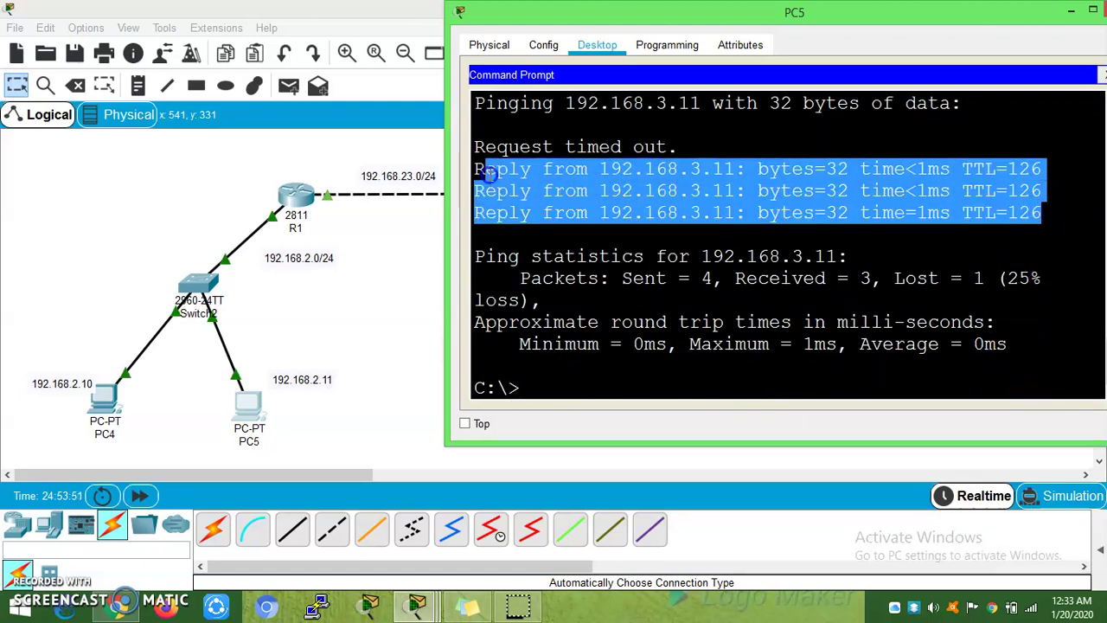
{"action": "left_click", "coordinate": [350, 307]}
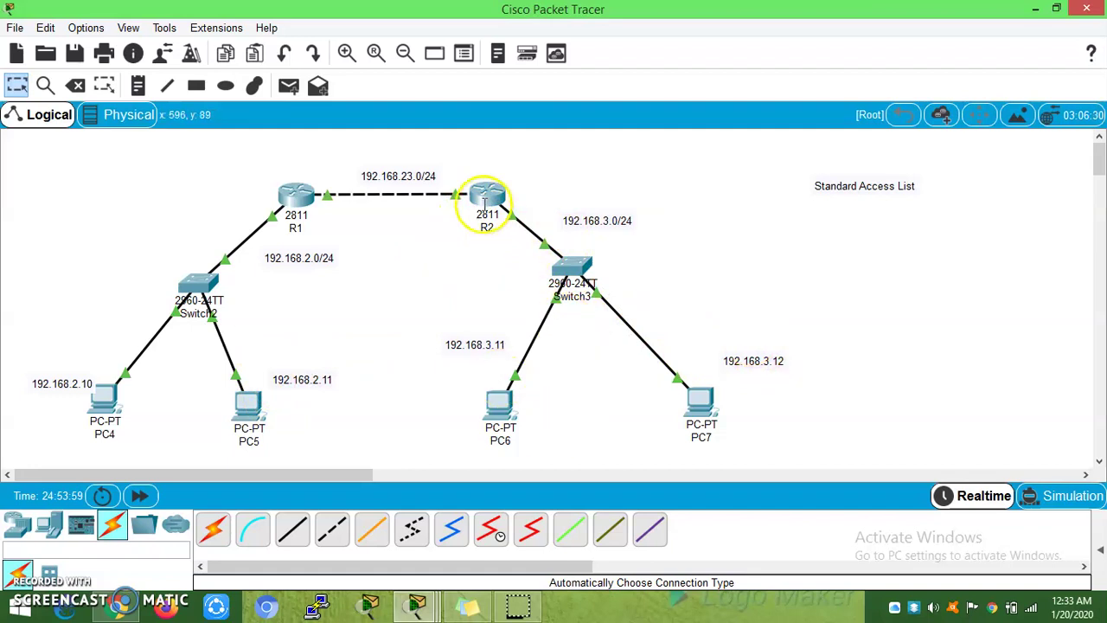
- Open R2's console, resize it, and enter global configuration mode with conf t
{"action": "left_click", "coordinate": [486, 201]}
{"action": "left_click", "coordinate": [1056, 8]}
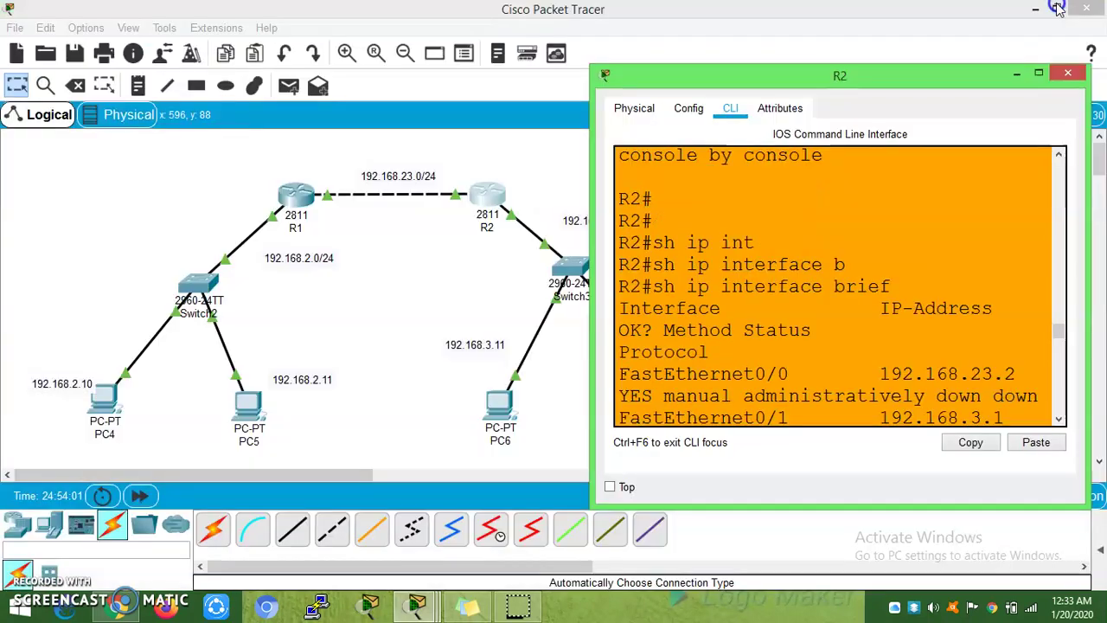
{"action": "left_click_drag", "start_coordinate": [687, 77], "coordinate": [703, 71]}
{"action": "key", "text": "Return"}
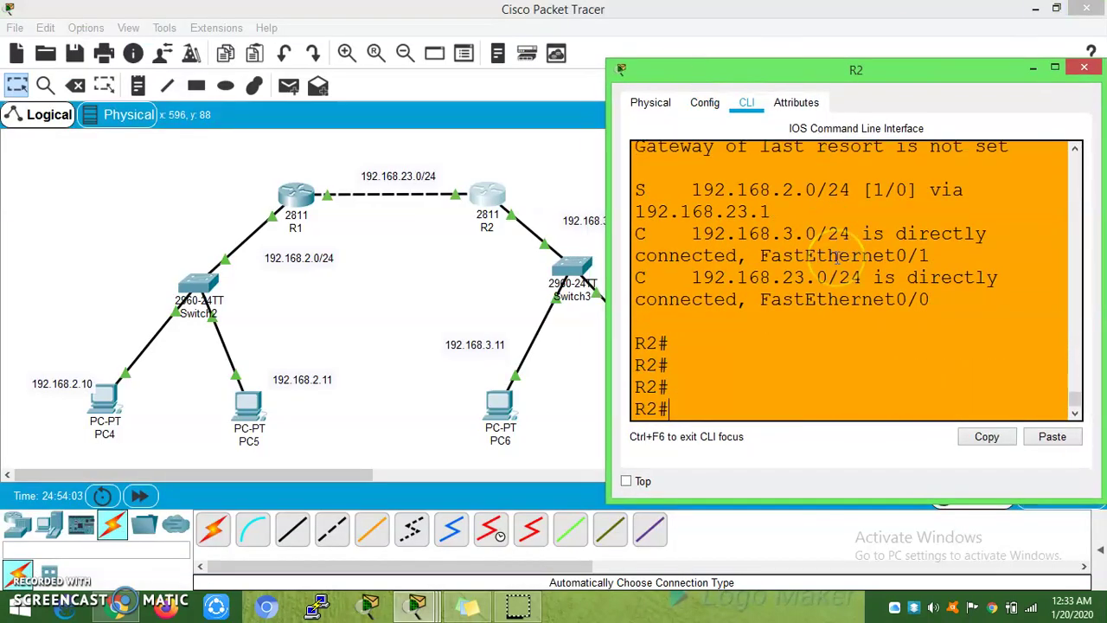
{"action": "key", "text": "Return"}
{"action": "key", "text": "Return"}
{"action": "key", "text": "Return"}
{"action": "type", "text": "con"}
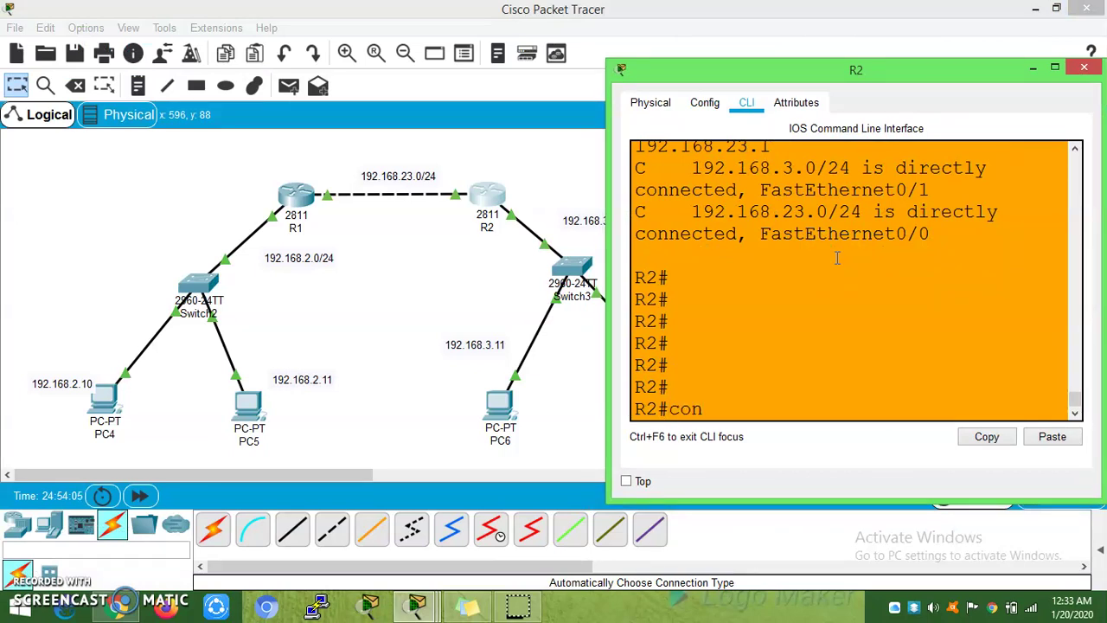
{"action": "type", "text": "f t"}
{"action": "key", "text": "Return"}
{"action": "key", "text": "Return"}
{"action": "key", "text": "Return"}
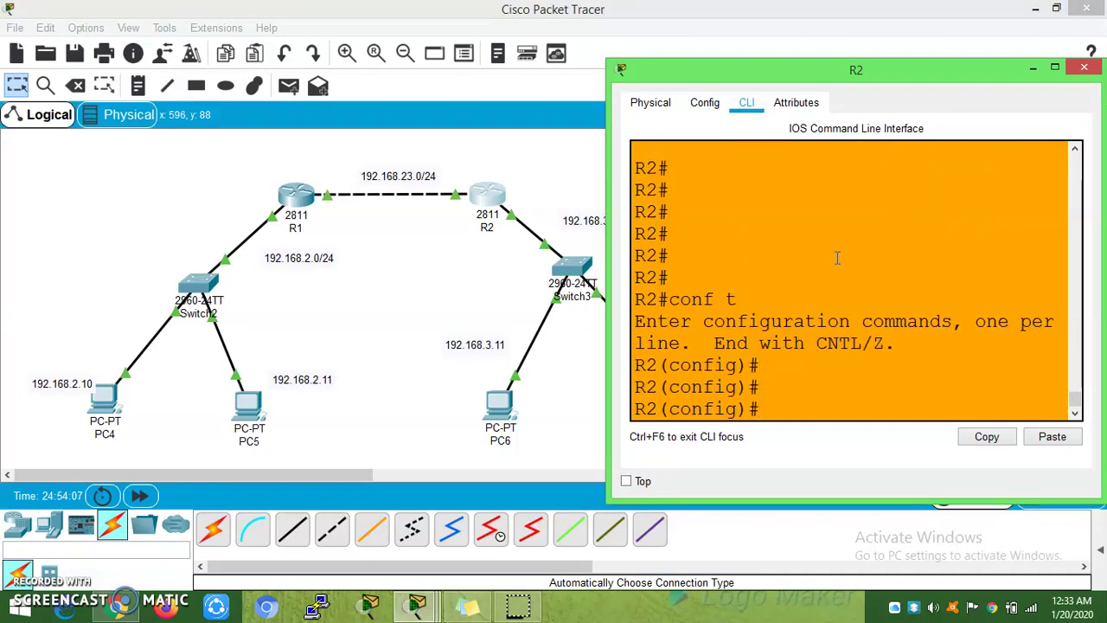
- On R2, add access-list 1 deny host 192.168.2.11
{"action": "type", "text": "ac"}
{"action": "key", "text": "Tab"}
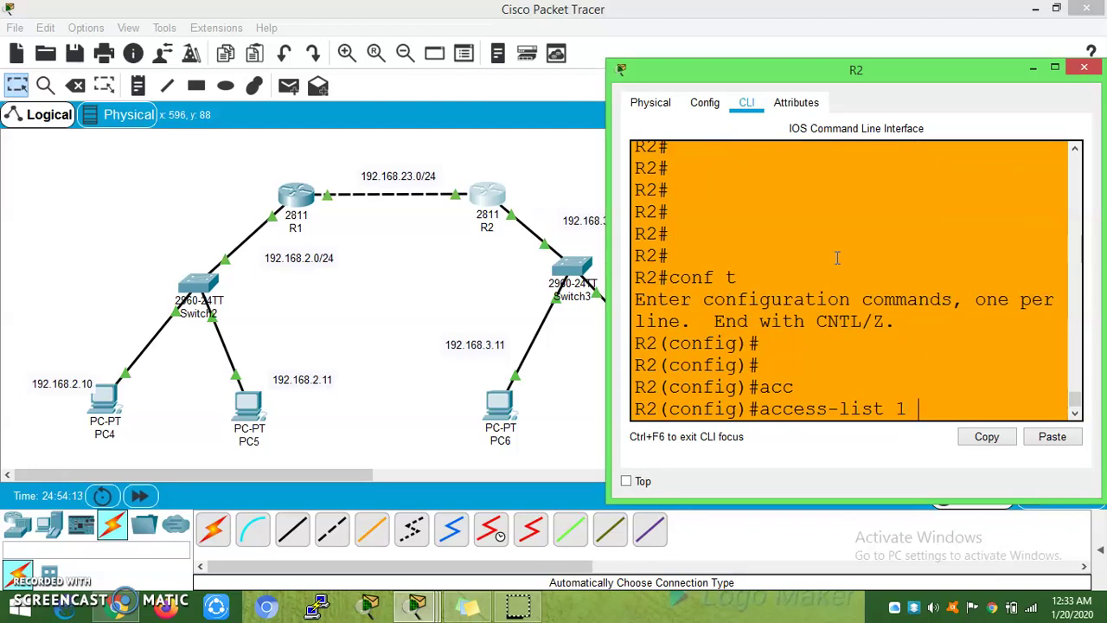
{"action": "type", "text": "den"}
{"action": "key", "text": "Tab"}
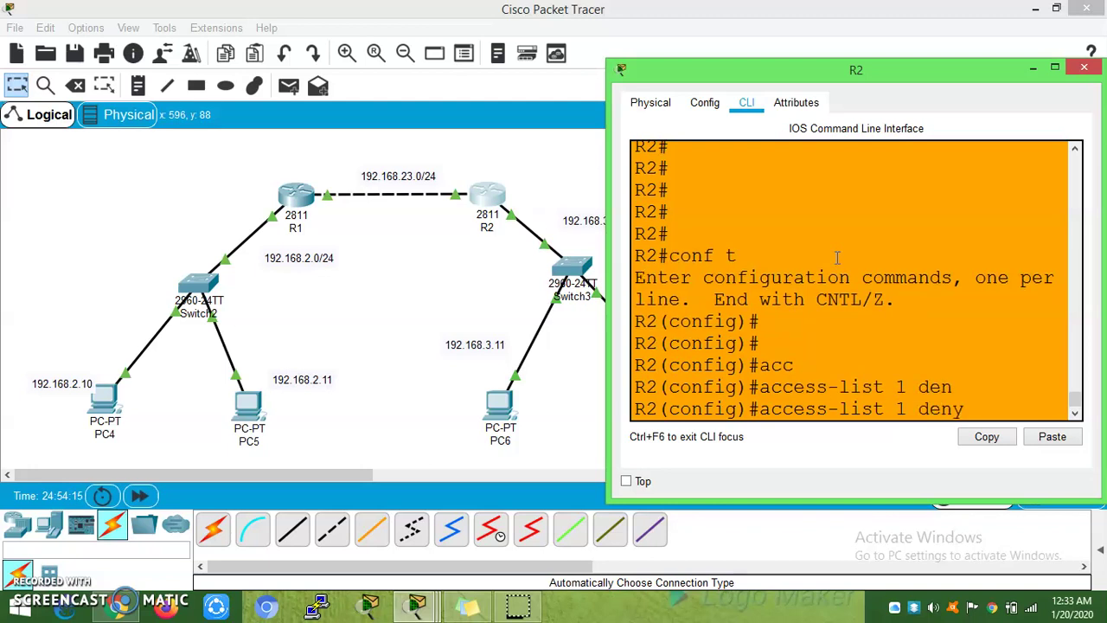
{"action": "left_click_drag", "start_coordinate": [803, 79], "coordinate": [729, 31]}
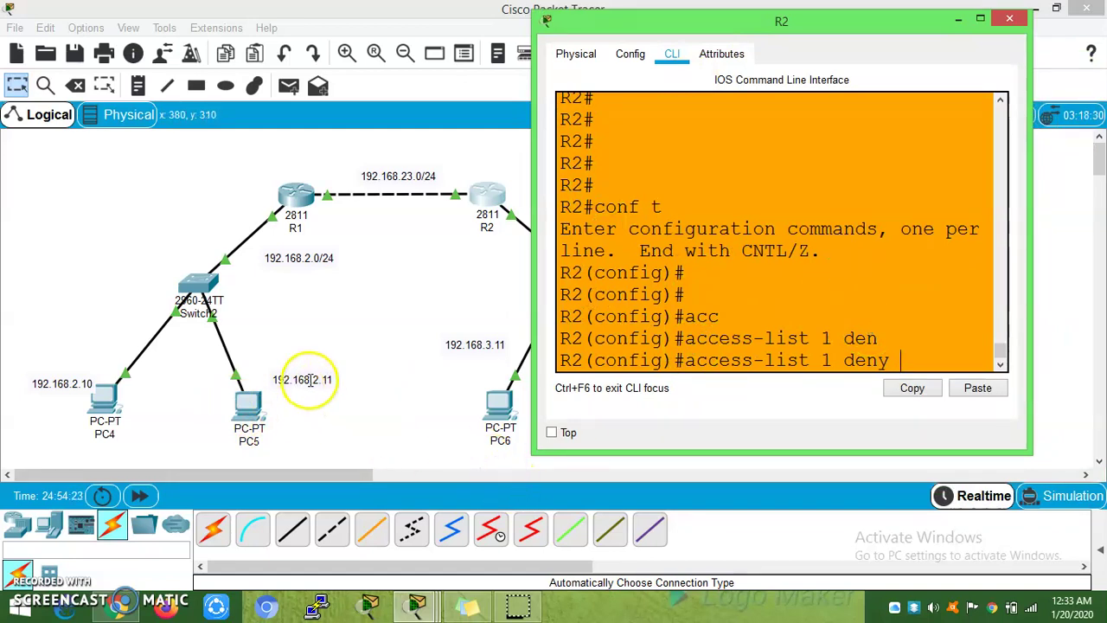
{"action": "type", "text": "192."}
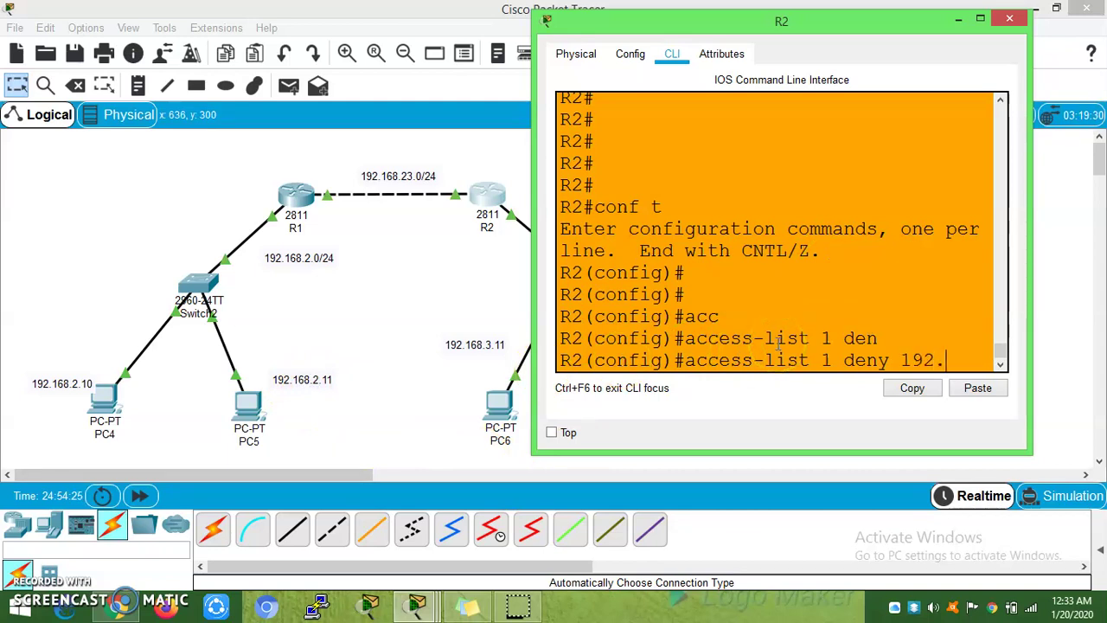
{"action": "type", "text": "168.2"}
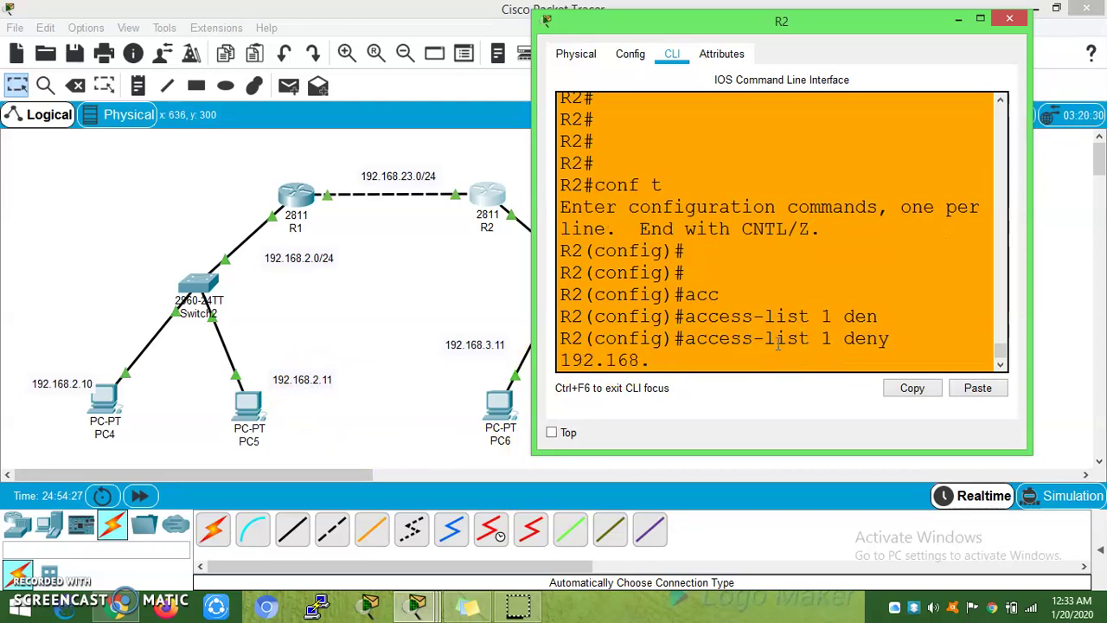
{"action": "key", "text": "BackSpace"}
{"action": "key", "text": "BackSpace"}
{"action": "key", "text": "BackSpace"}
{"action": "key", "text": "BackSpace"}
{"action": "key", "text": "BackSpace"}
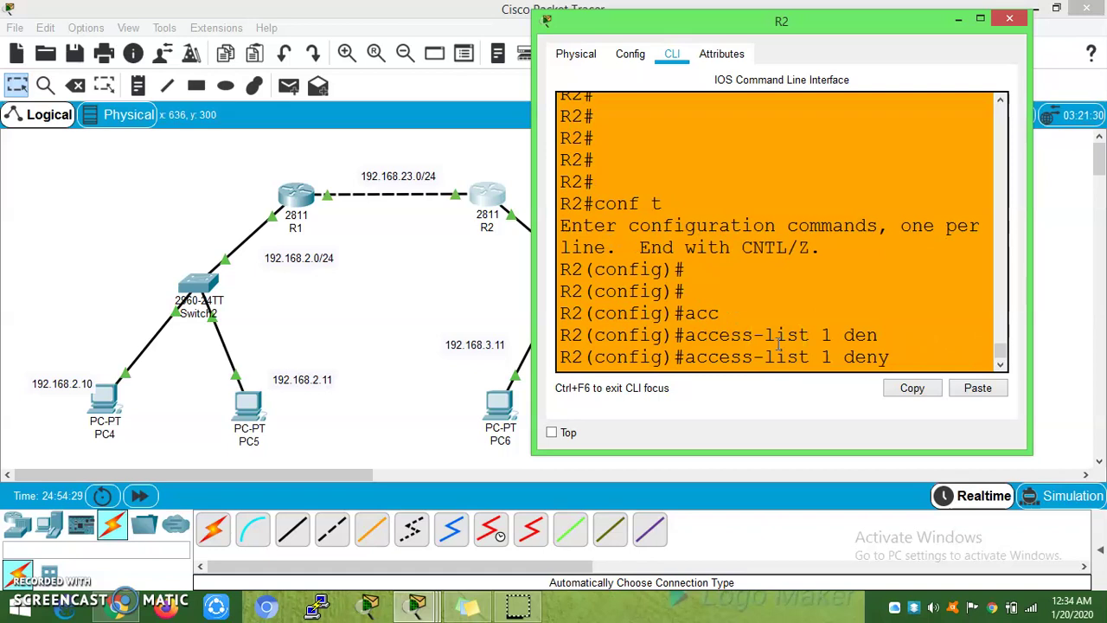
{"action": "type", "text": "hi"}
{"action": "key", "text": "Tab"}
{"action": "key", "text": "BackSpace"}
{"action": "type", "text": "o"}
{"action": "key", "text": "Tab"}
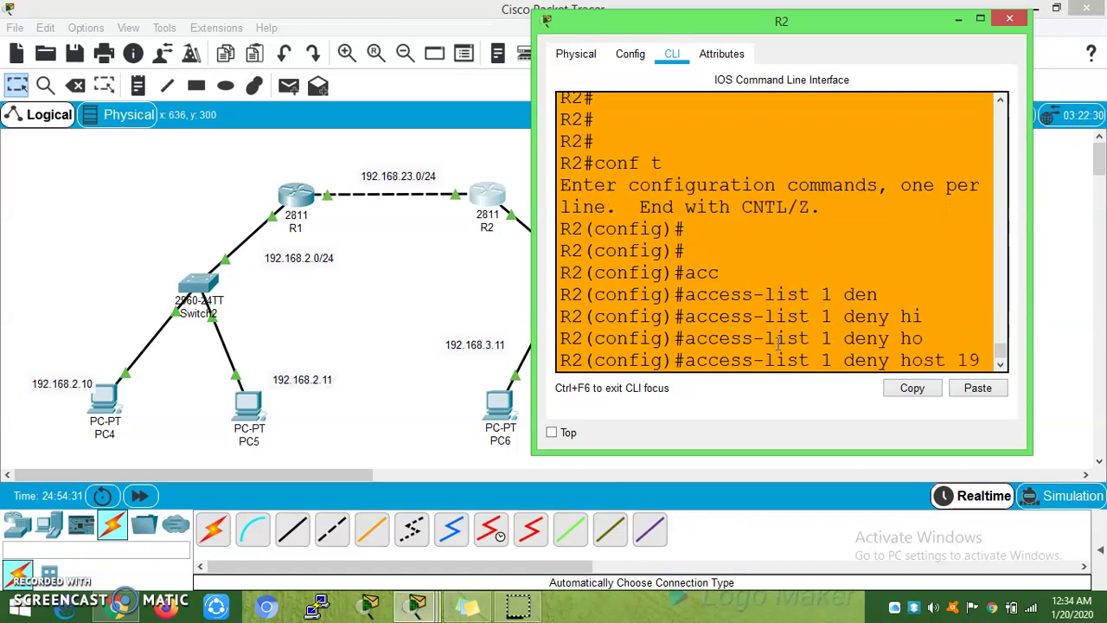
{"action": "type", "text": "2.168.2."}
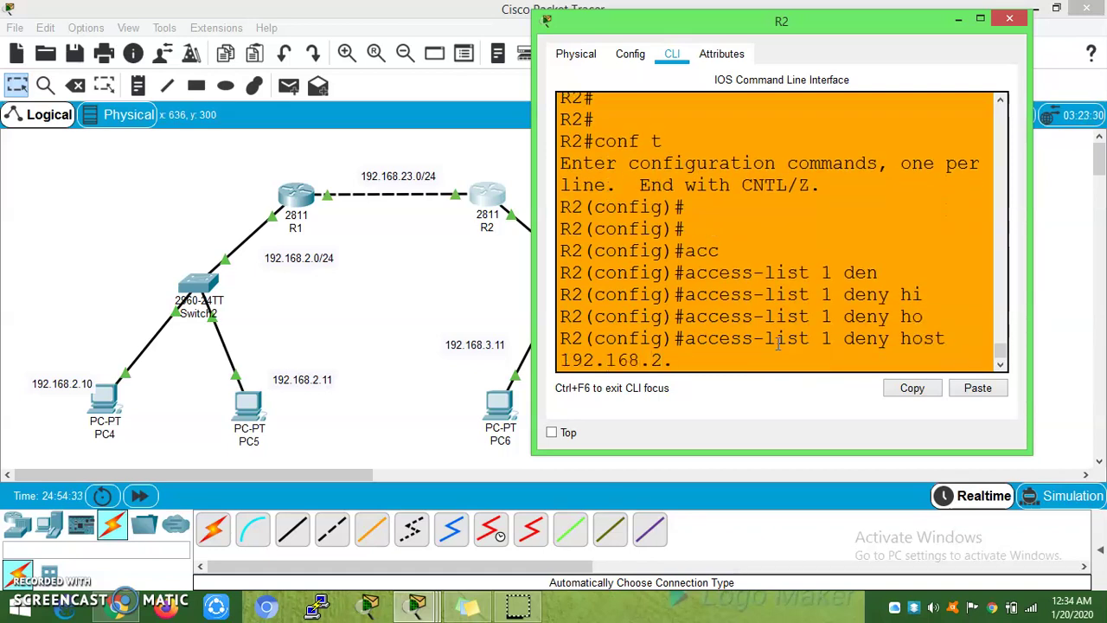
{"action": "type", "text": "11"}
{"action": "key", "text": "Return"}
{"action": "key", "text": "Return"}
{"action": "key", "text": "Return"}
{"action": "key", "text": "Return"}
{"action": "key", "text": "Return"}
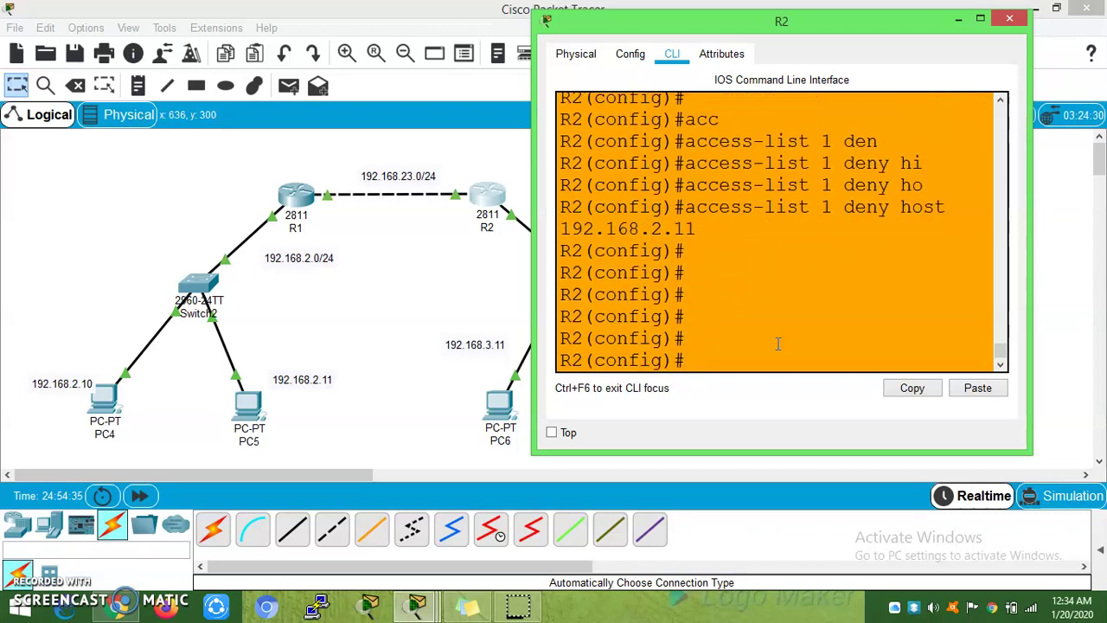
{"action": "key", "text": "Return"}
{"action": "key", "text": "Return"}
{"action": "key", "text": "Return"}
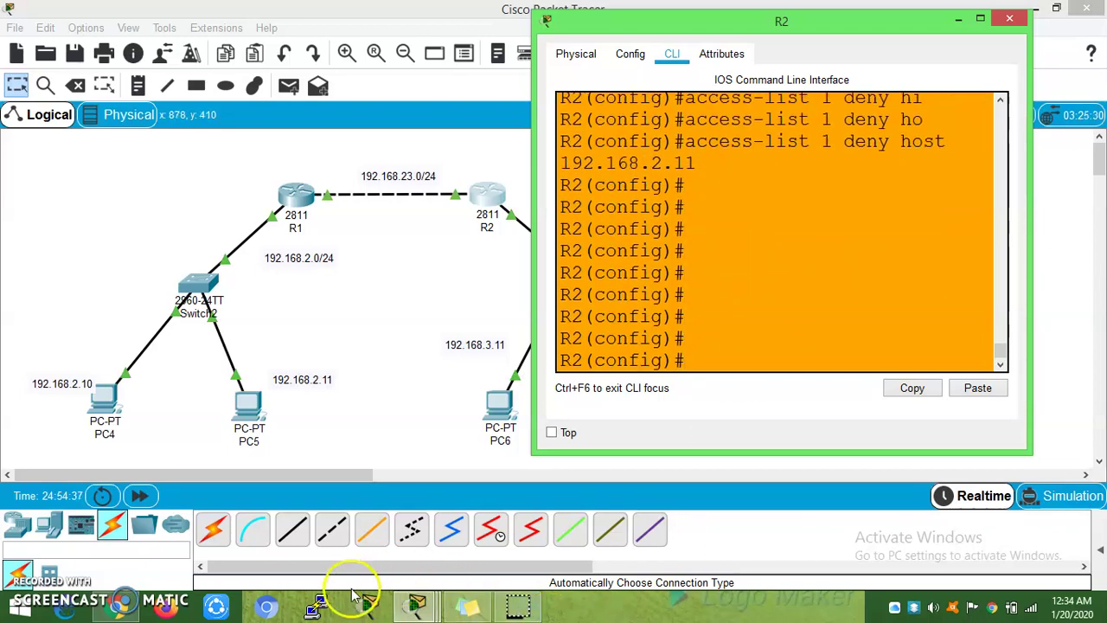
{"action": "mouse_move", "coordinate": [416, 606]}
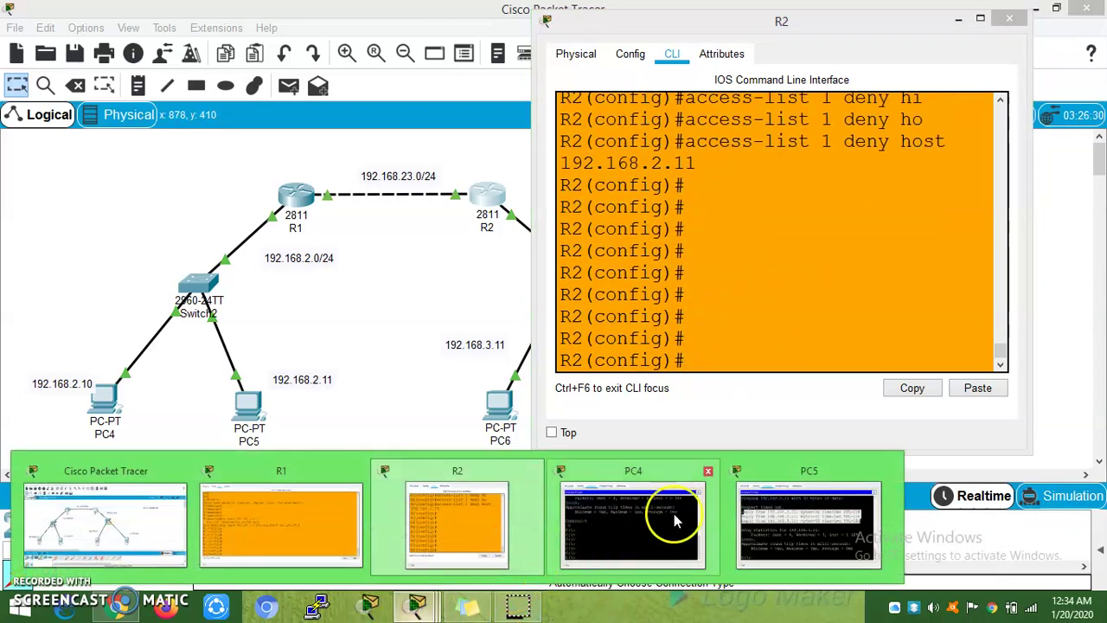
- Rerun PC5's ping to 192.168.3.11, getting 4 of 4 replies, and return to the topology
{"action": "left_click", "coordinate": [679, 510]}
{"action": "left_click", "coordinate": [689, 376]}
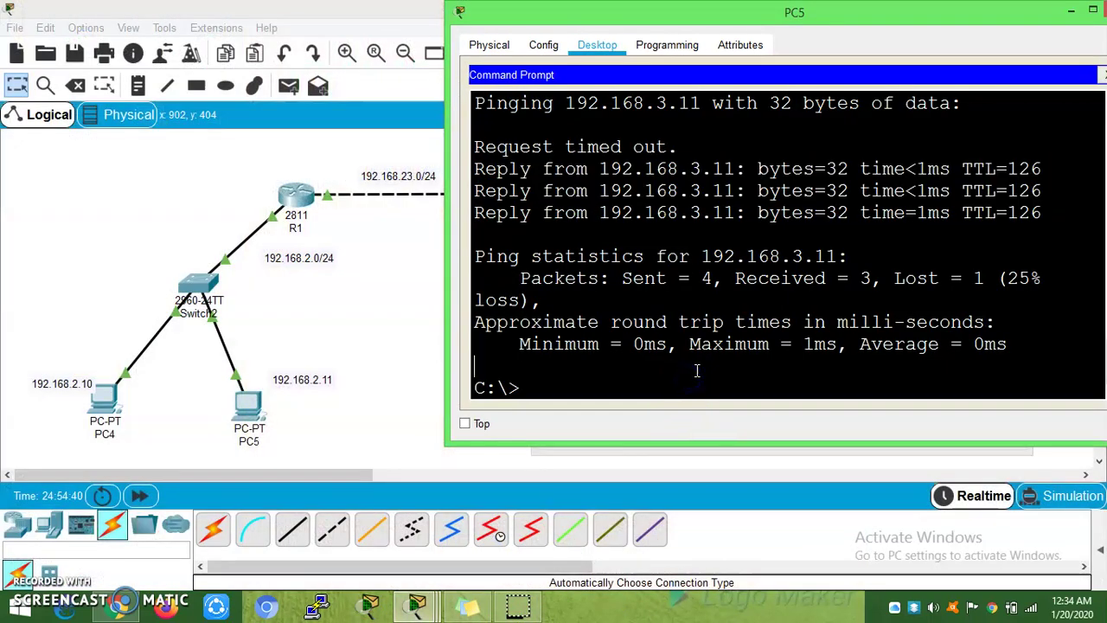
{"action": "key", "text": "Up"}
{"action": "key", "text": "Return"}
{"action": "left_click", "coordinate": [707, 367]}
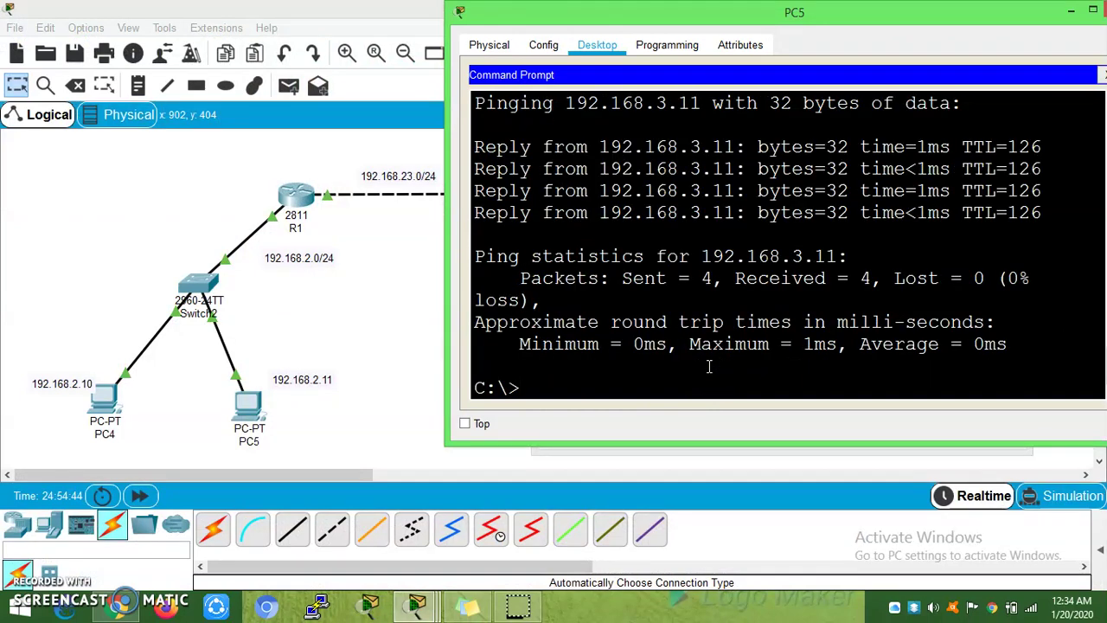
{"action": "left_click", "coordinate": [403, 314]}
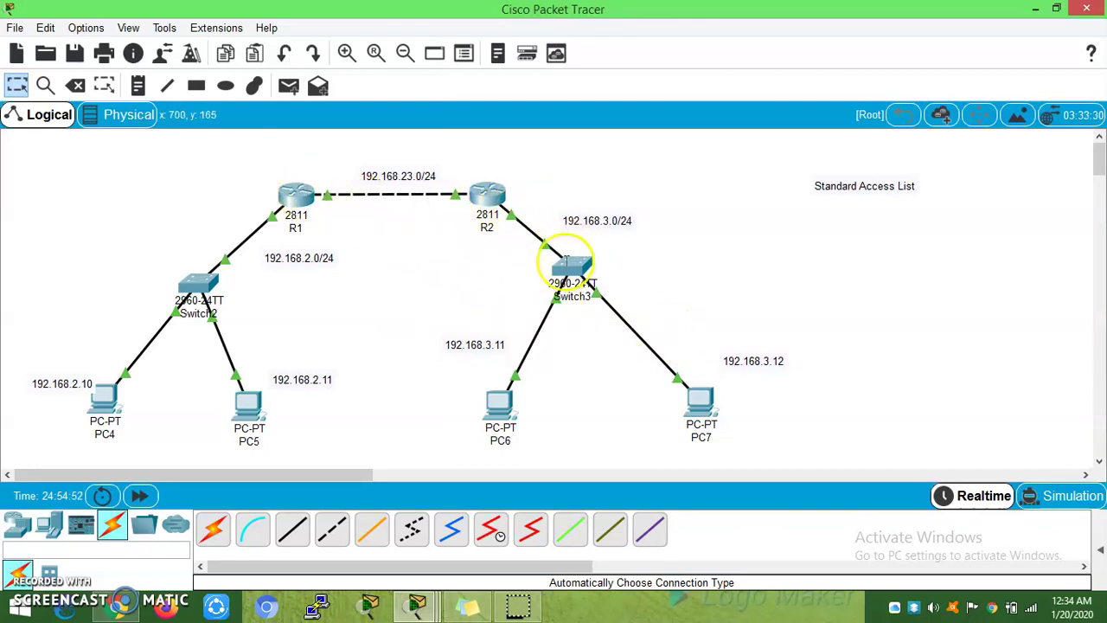
- Open R2's command line and check its port names on the topology
{"action": "left_click", "coordinate": [488, 201]}
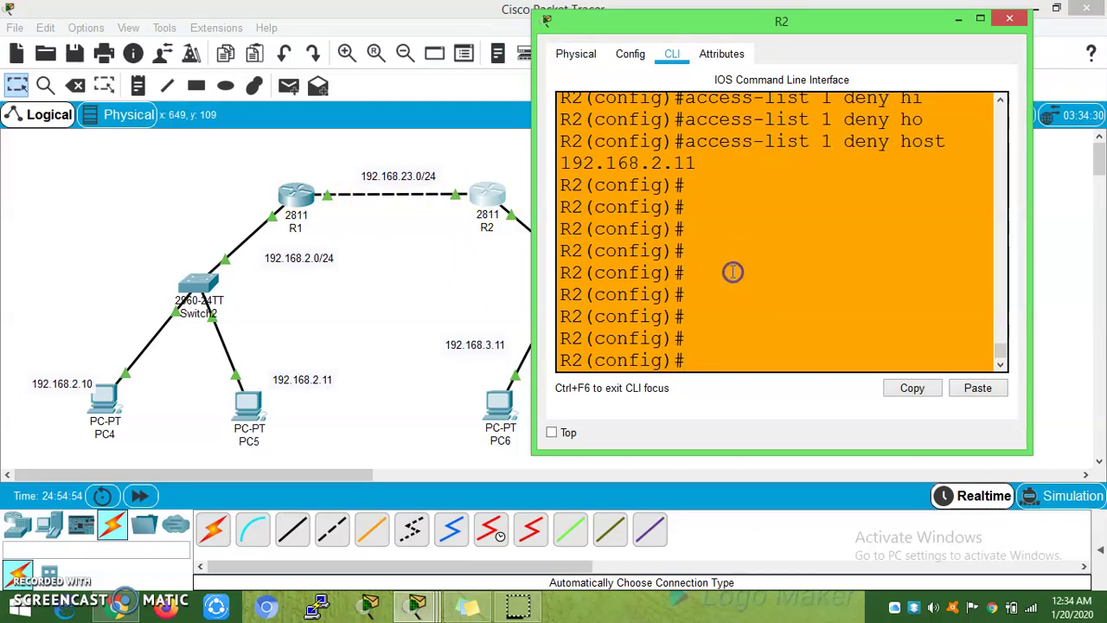
{"action": "key", "text": "Return"}
{"action": "key", "text": "Return"}
{"action": "type", "text": "in"}
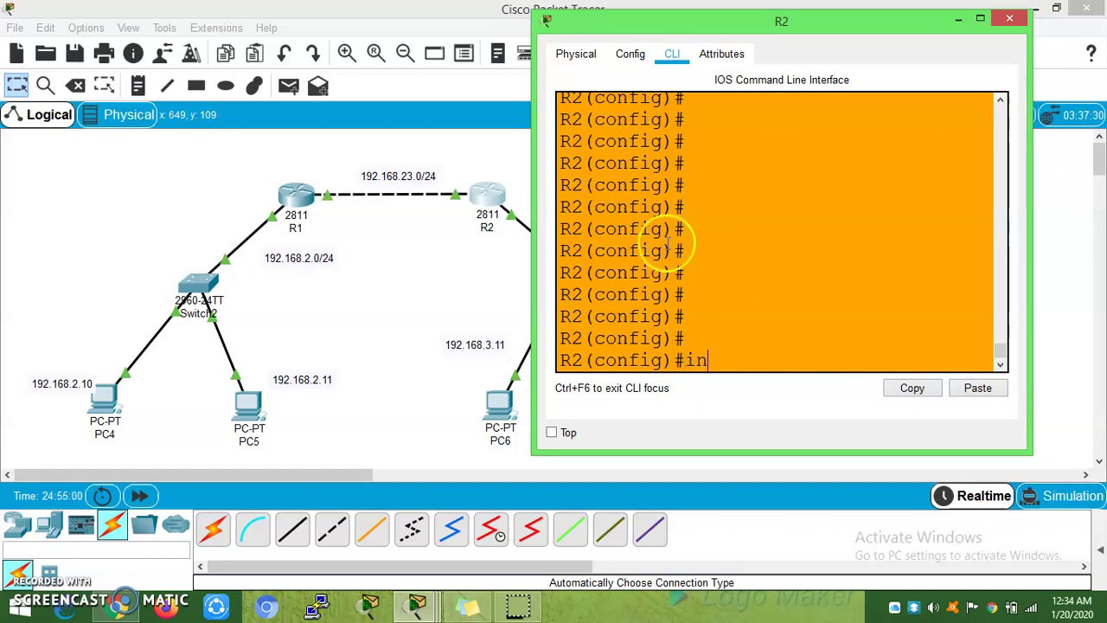
{"action": "left_click", "coordinate": [417, 268]}
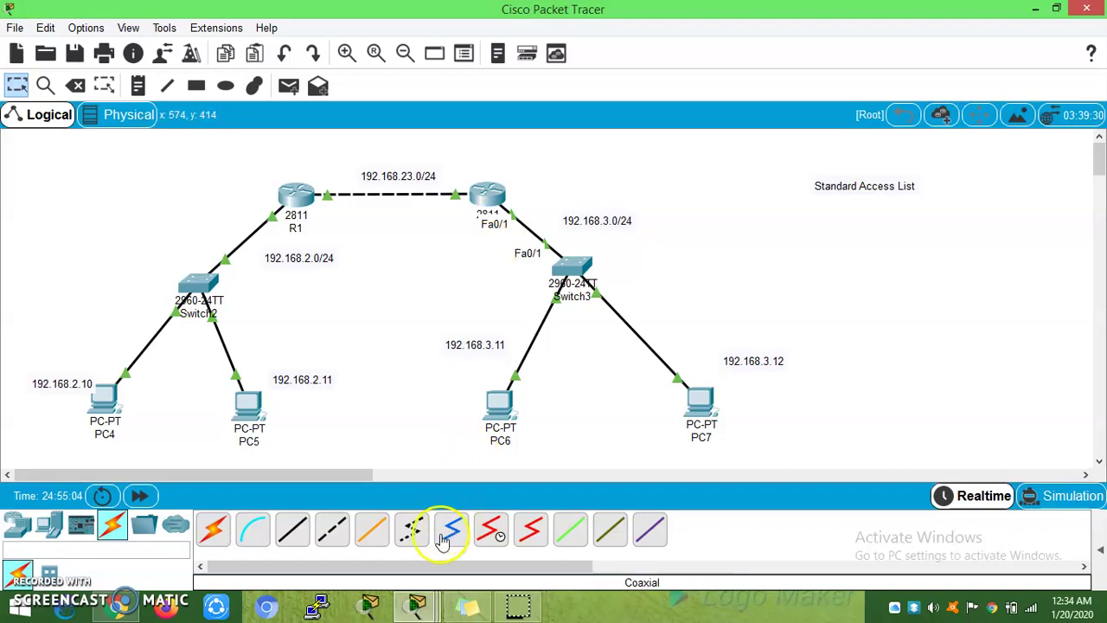
{"action": "left_click", "coordinate": [432, 605]}
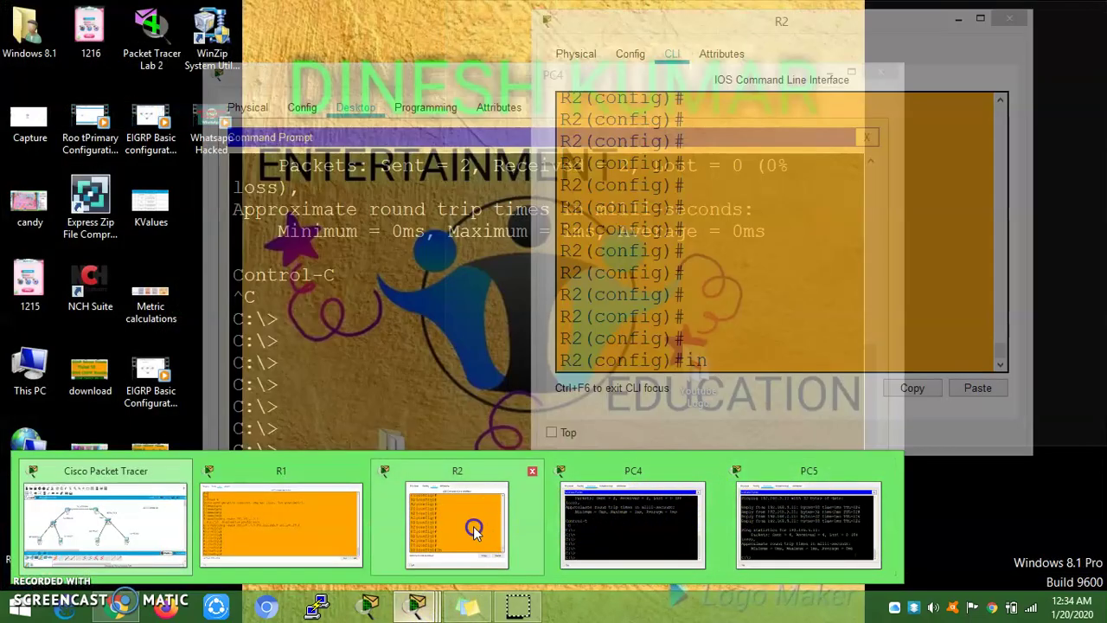
{"action": "left_click", "coordinate": [456, 518]}
- On R2's FastEthernet 0/1, apply ip access-group 1 out
{"action": "type", "text": "t"}
{"action": "key", "text": "Tab"}
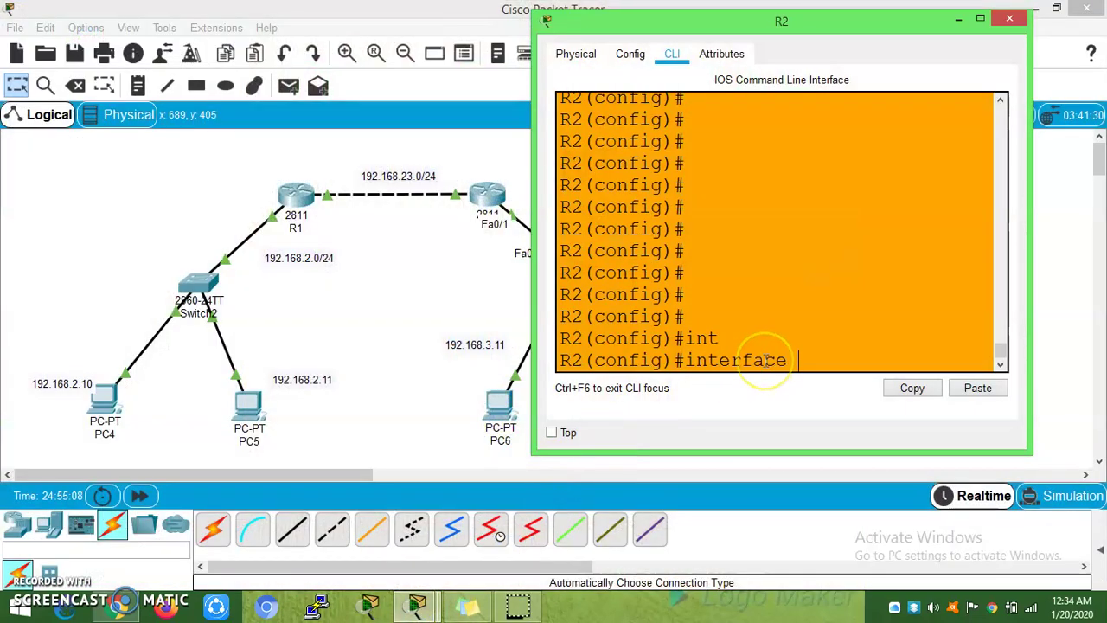
{"action": "type", "text": "f"}
{"action": "key", "text": "Tab"}
{"action": "type", "text": "?"}
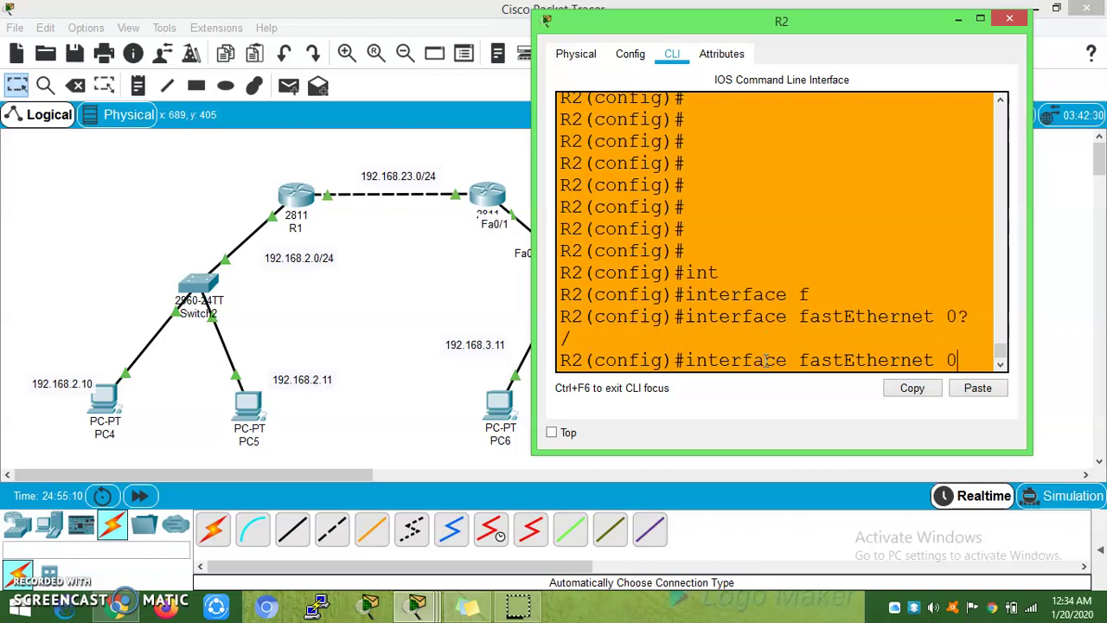
{"action": "type", "text": "/1"}
{"action": "key", "text": "Return"}
{"action": "key", "text": "Return"}
{"action": "key", "text": "Return"}
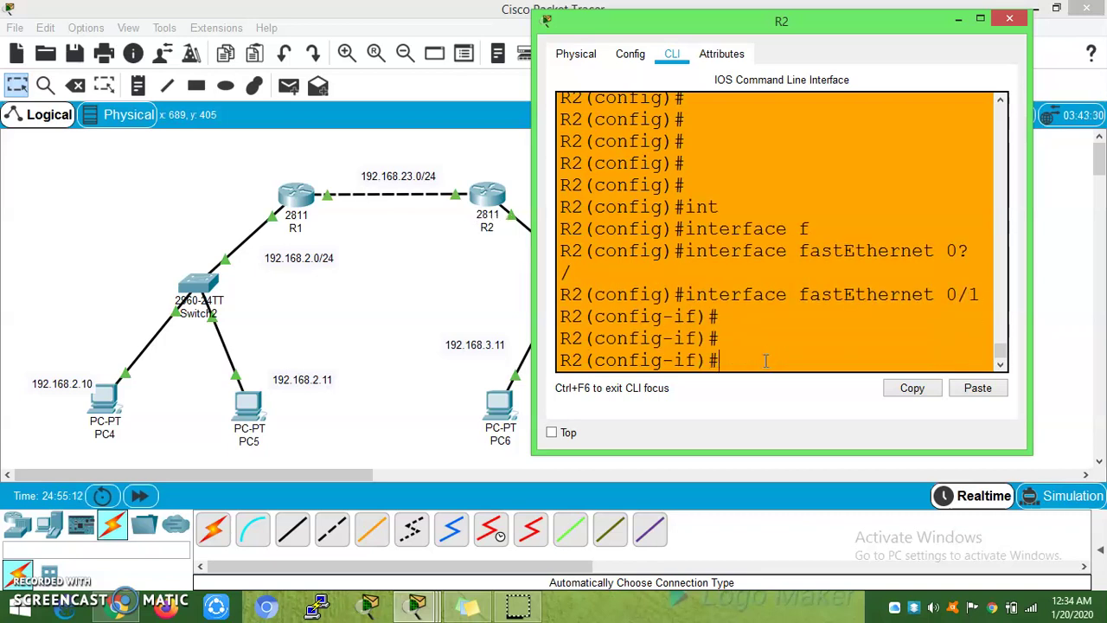
{"action": "key", "text": "Return"}
{"action": "key", "text": "Return"}
{"action": "key", "text": "Return"}
{"action": "type", "text": "ac"}
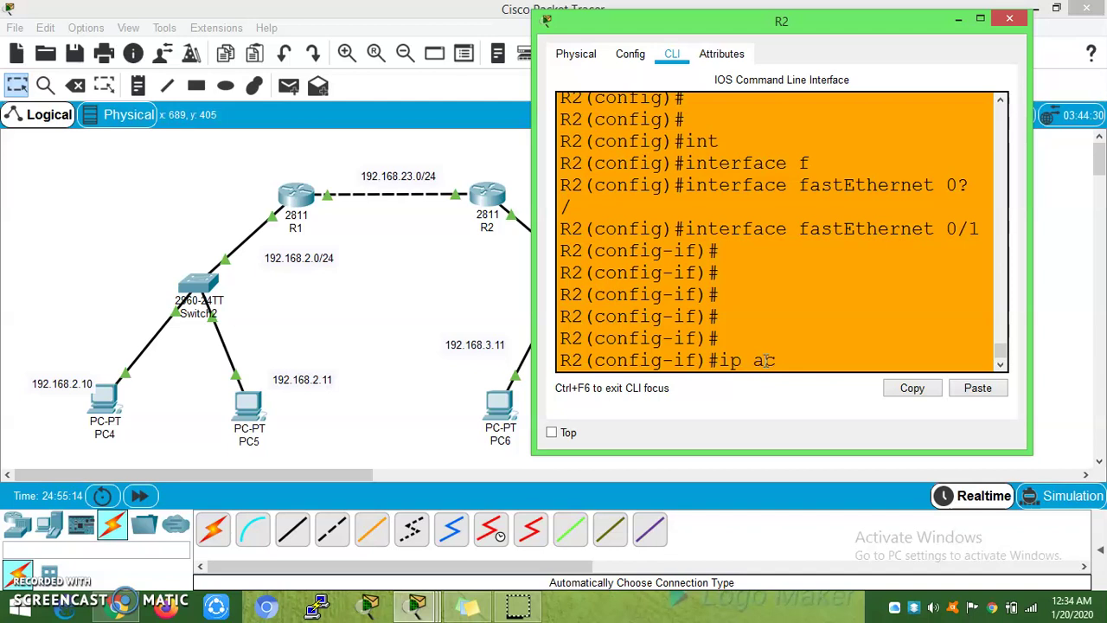
{"action": "type", "text": "c"}
{"action": "key", "text": "Tab"}
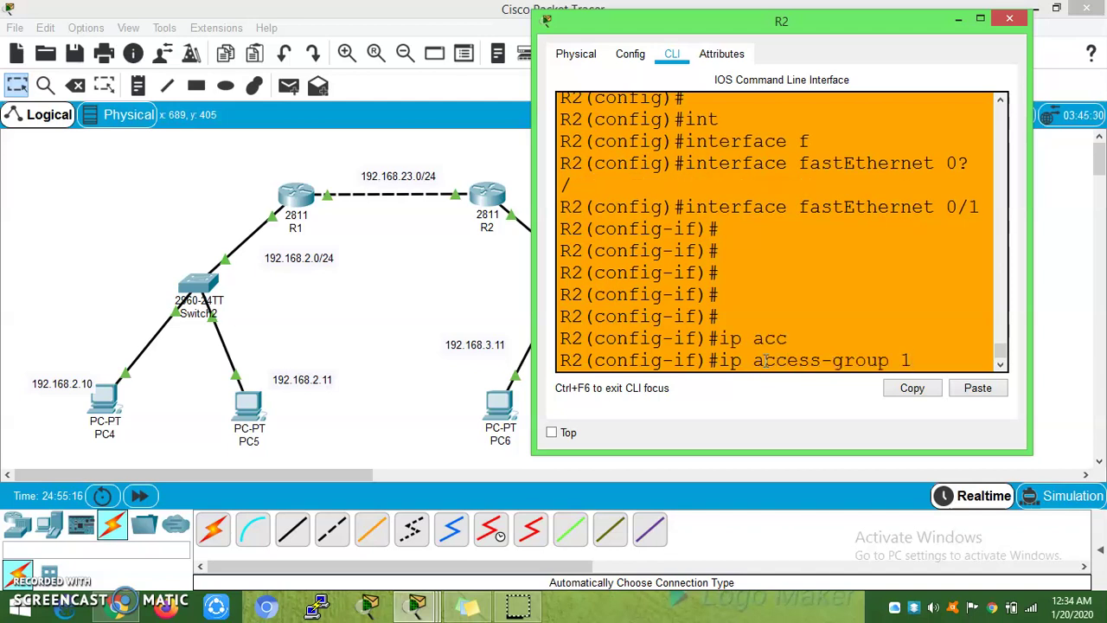
{"action": "type", "text": " ?"}
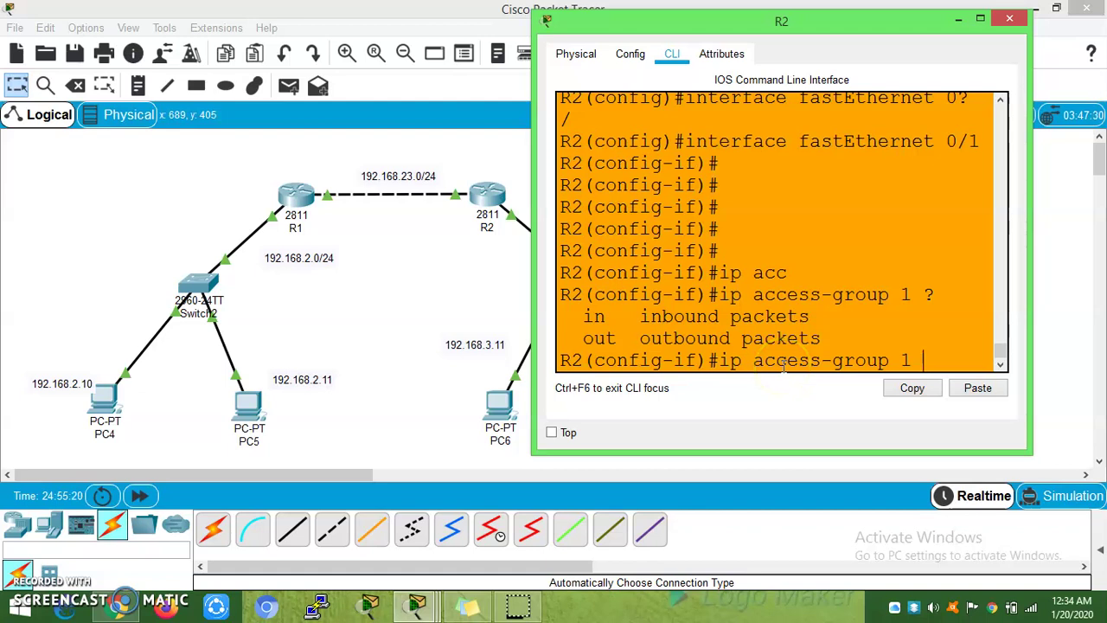
{"action": "type", "text": "ou"}
{"action": "key", "text": "Tab"}
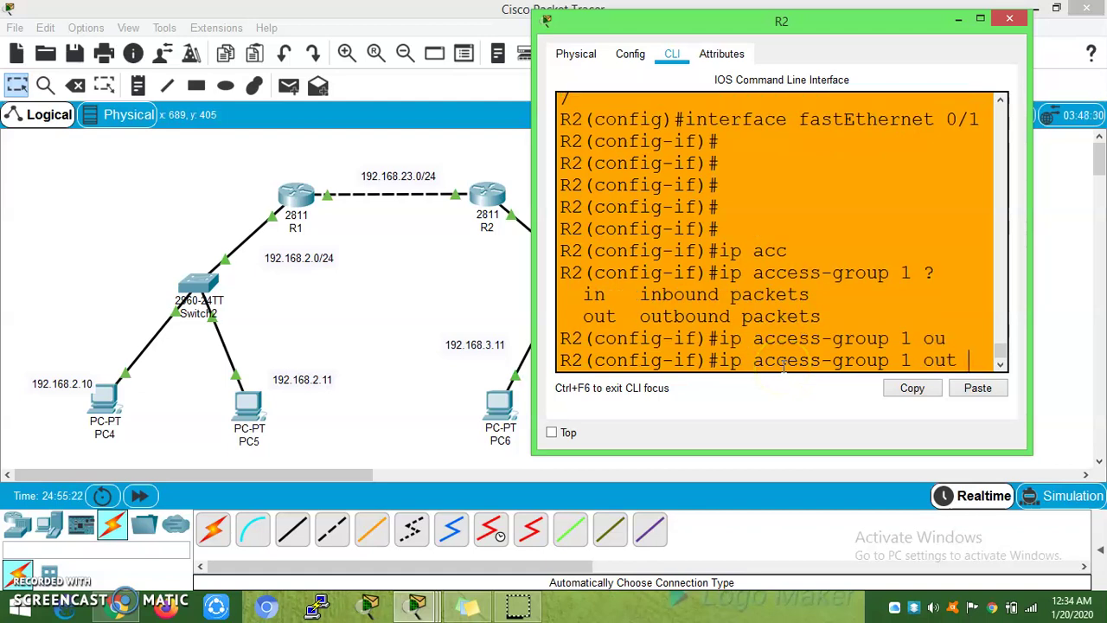
{"action": "key", "text": "Return"}
{"action": "key", "text": "Return"}
{"action": "key", "text": "Return"}
{"action": "key", "text": "Return"}
{"action": "key", "text": "Return"}
{"action": "key", "text": "Return"}
{"action": "key", "text": "Return"}
{"action": "key", "text": "Return"}
{"action": "key", "text": "Return"}
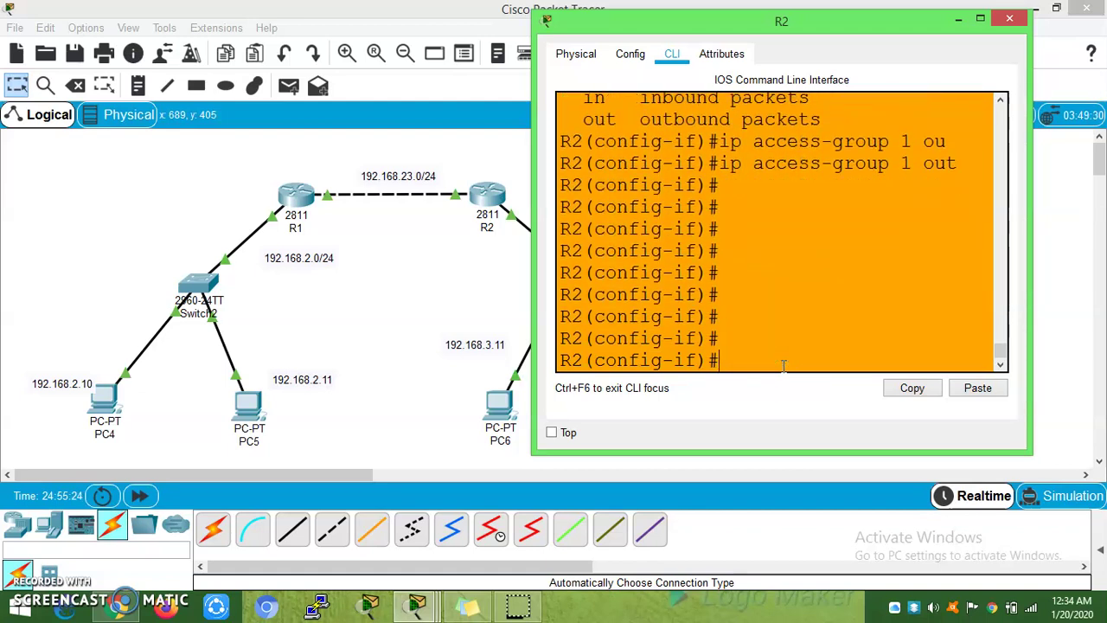
- Rerun PC5's ping to 192.168.3.11, which now returns host unreachable
{"action": "left_click", "coordinate": [416, 605]}
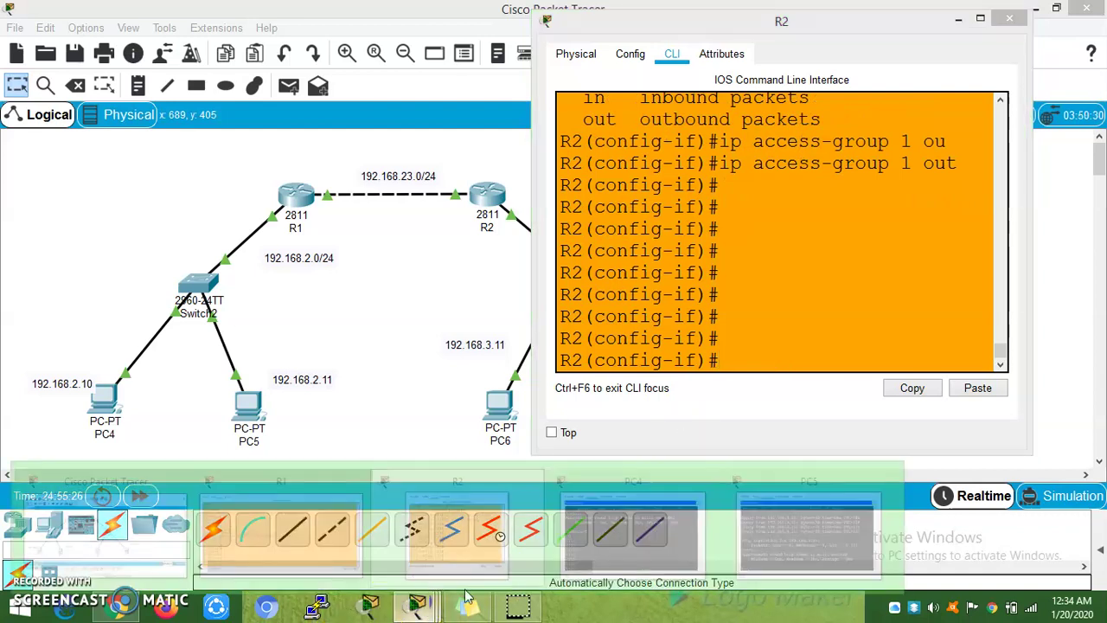
{"action": "left_click", "coordinate": [795, 518]}
{"action": "key", "text": "Up"}
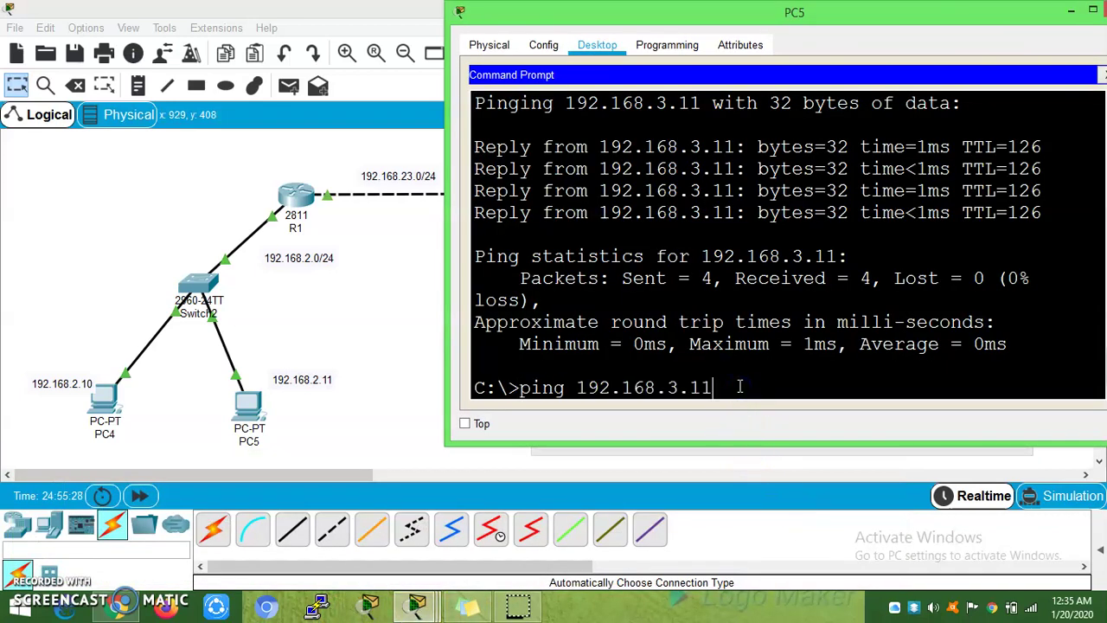
{"action": "key", "text": "Return"}
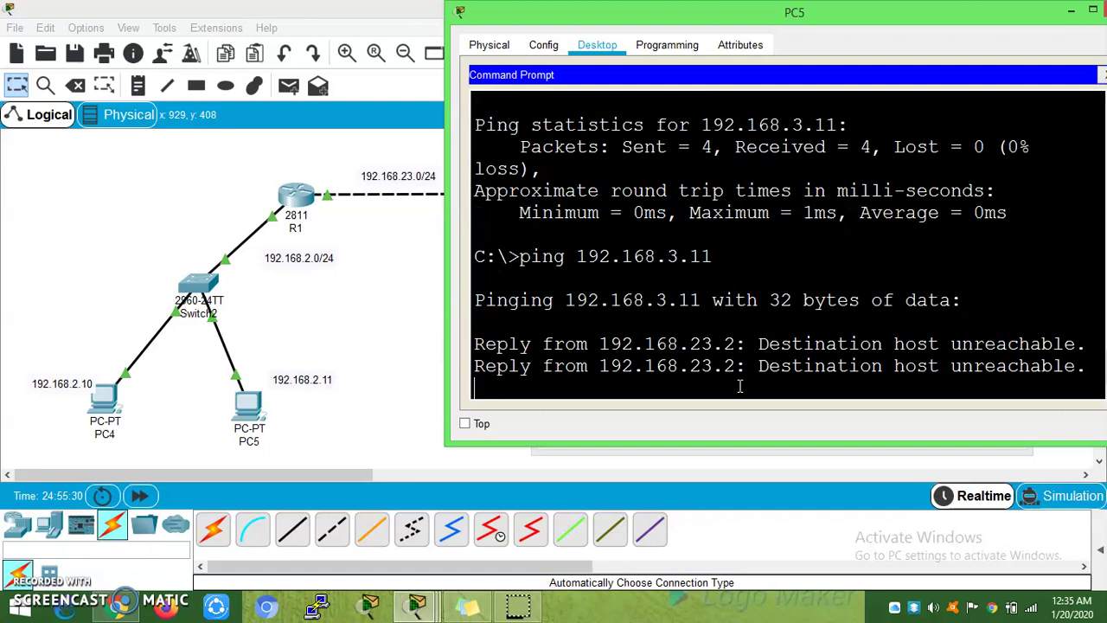
- Highlight the unreachable replies, then ping 192.168.3.10 from PC5
{"action": "left_click_drag", "start_coordinate": [739, 386], "coordinate": [709, 294]}
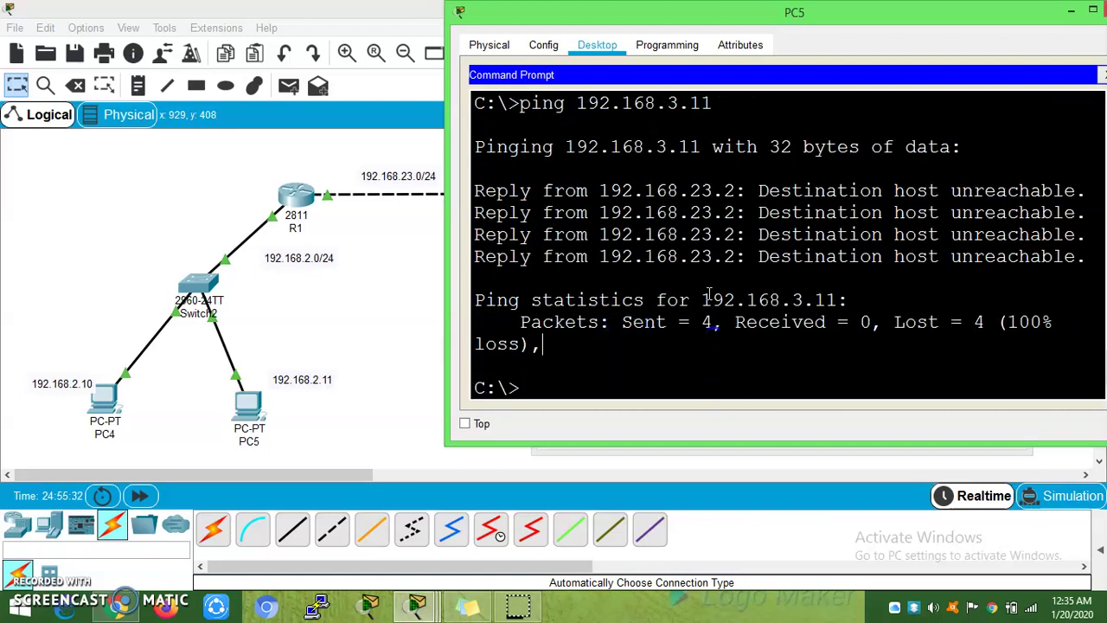
{"action": "left_click_drag", "start_coordinate": [735, 255], "coordinate": [614, 256]}
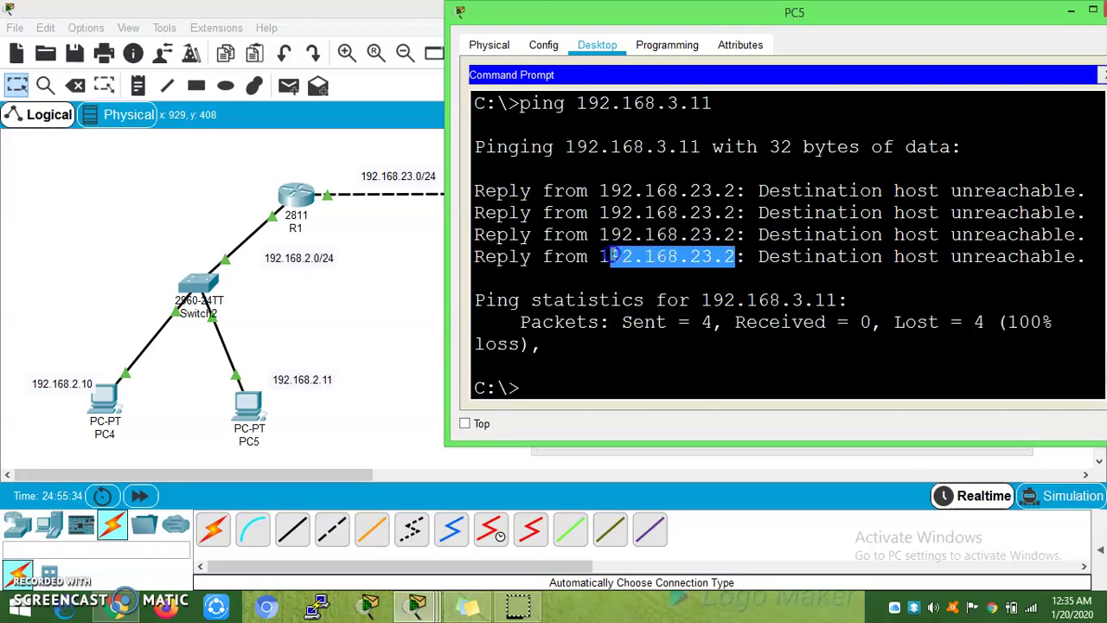
{"action": "left_click", "coordinate": [437, 210]}
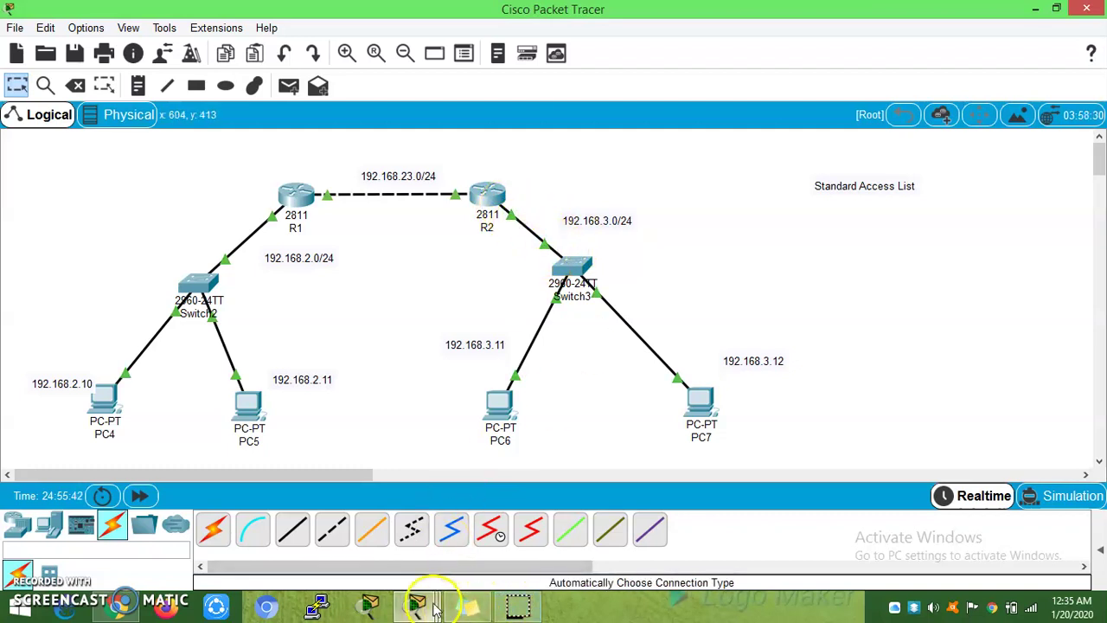
{"action": "mouse_move", "coordinate": [417, 606]}
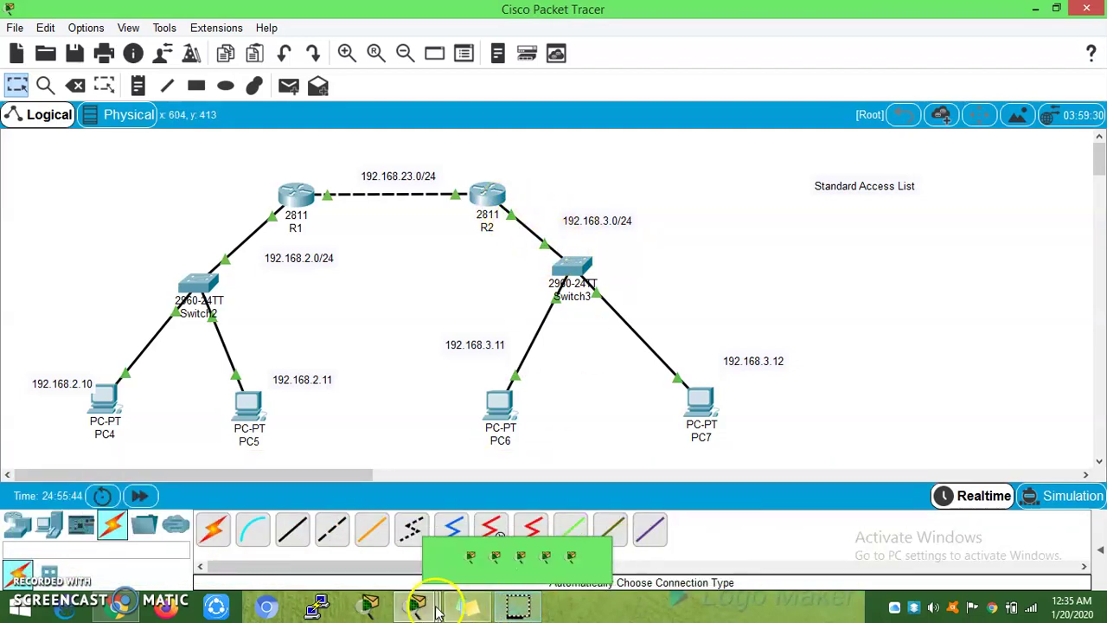
{"action": "left_click", "coordinate": [776, 442]}
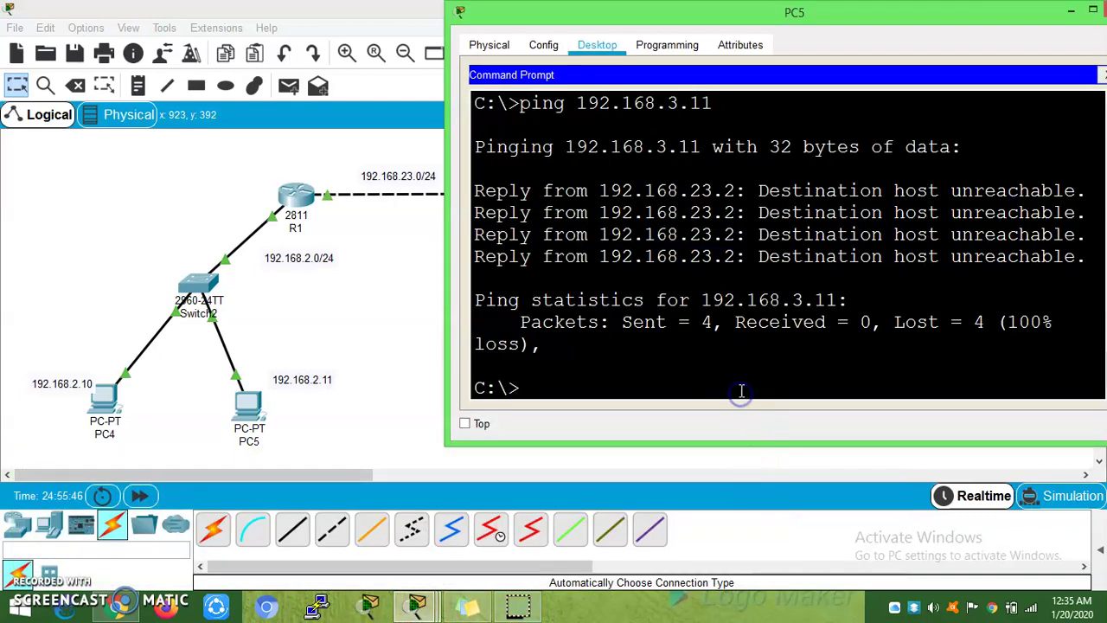
{"action": "key", "text": "Up"}
{"action": "key", "text": "BackSpace"}
{"action": "type", "text": "0"}
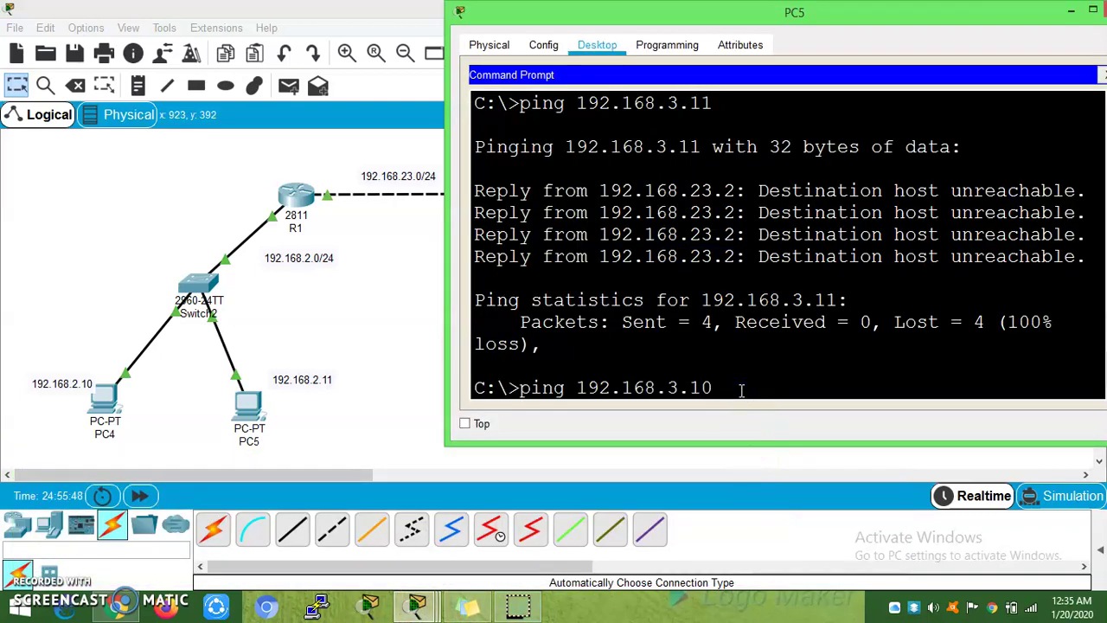
{"action": "key", "text": "Return"}
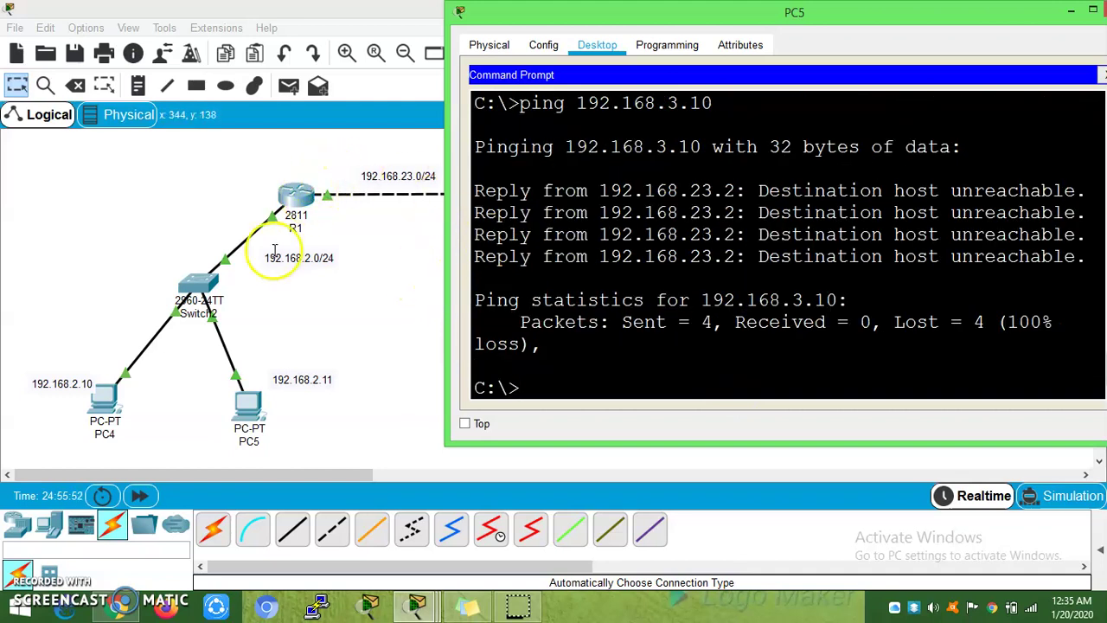
- Open R1's command line and leave configuration mode with Ctrl+Z
{"action": "left_click", "coordinate": [294, 194]}
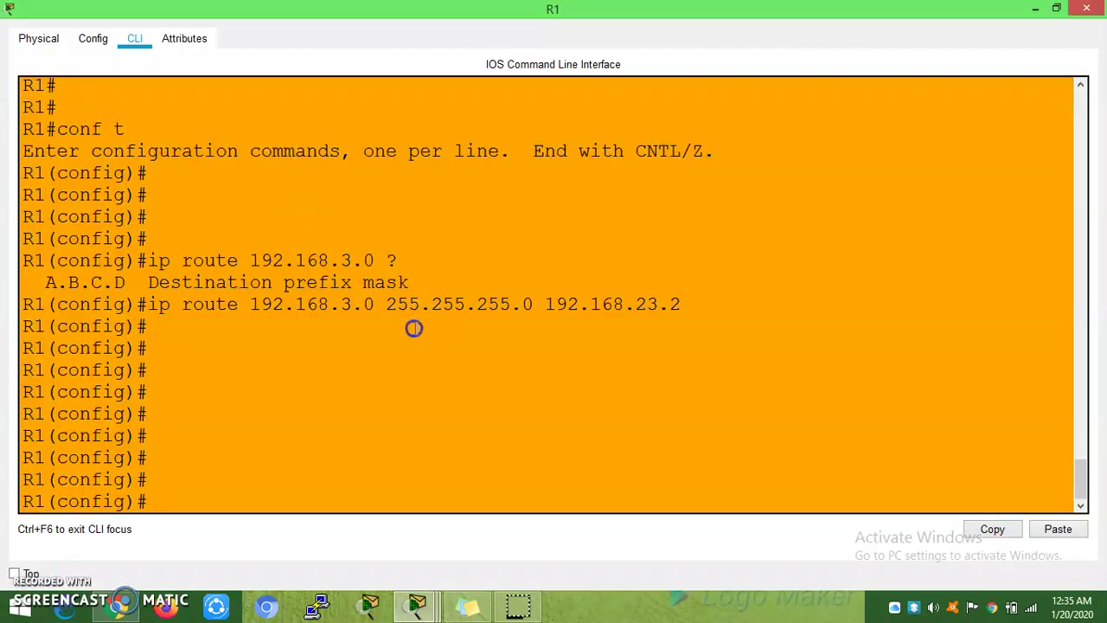
{"action": "key", "text": "Return"}
{"action": "key", "text": "Return"}
{"action": "key", "text": "ctrl+z"}
{"action": "key", "text": "Return"}
{"action": "key", "text": "Return"}
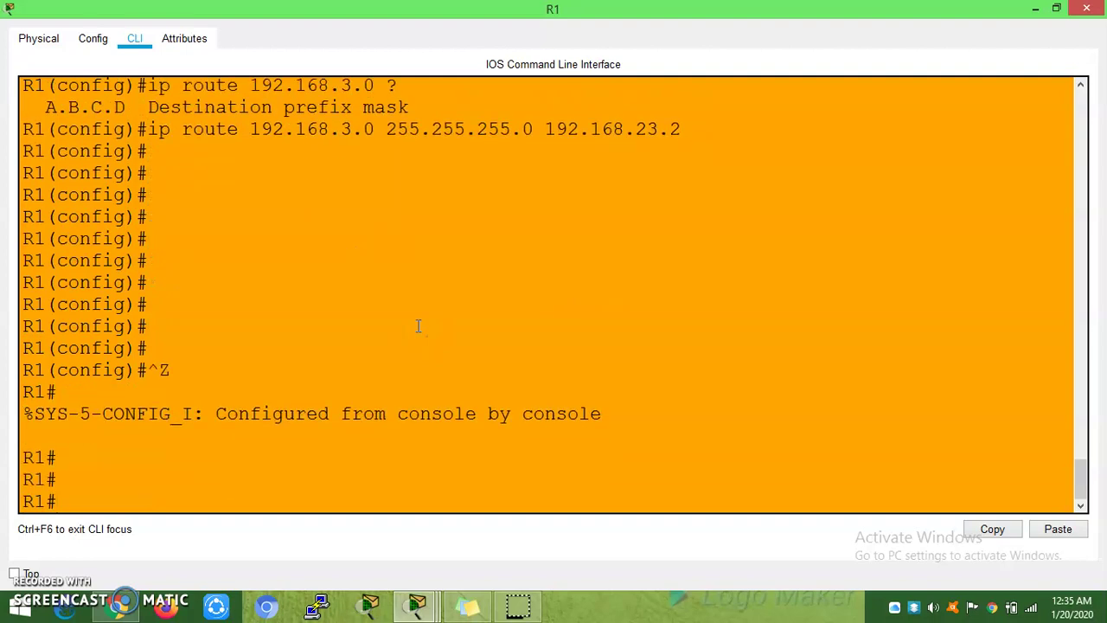
{"action": "left_click", "coordinate": [417, 605]}
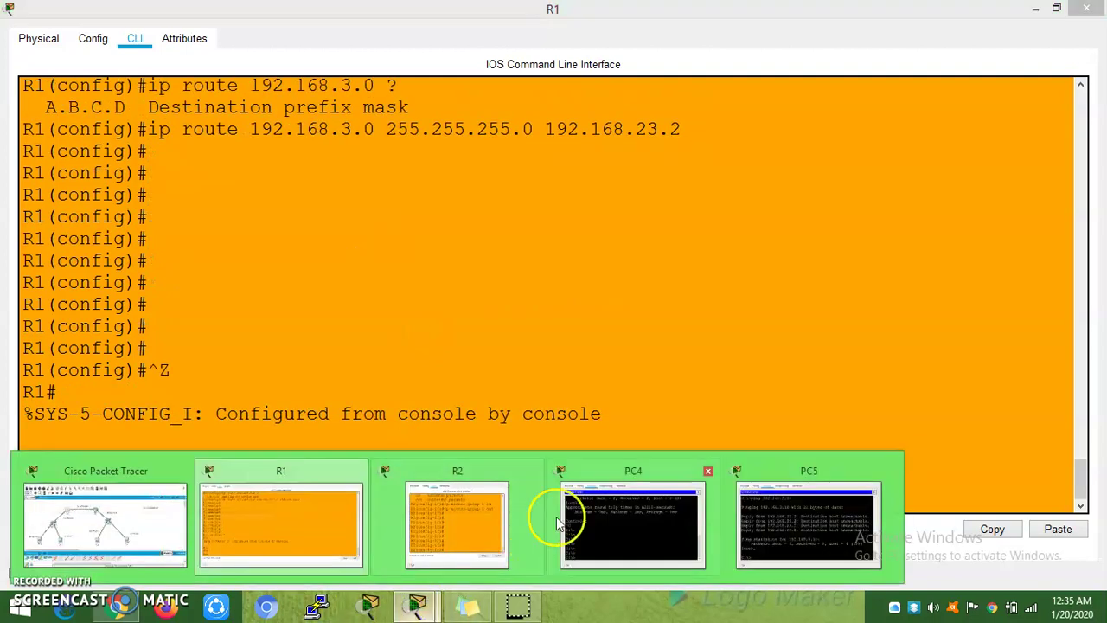
- On R2, enter 'no ip access-group 1 out' to remove the outbound filter
{"action": "left_click", "coordinate": [510, 519]}
{"action": "type", "text": "no ip acc"}
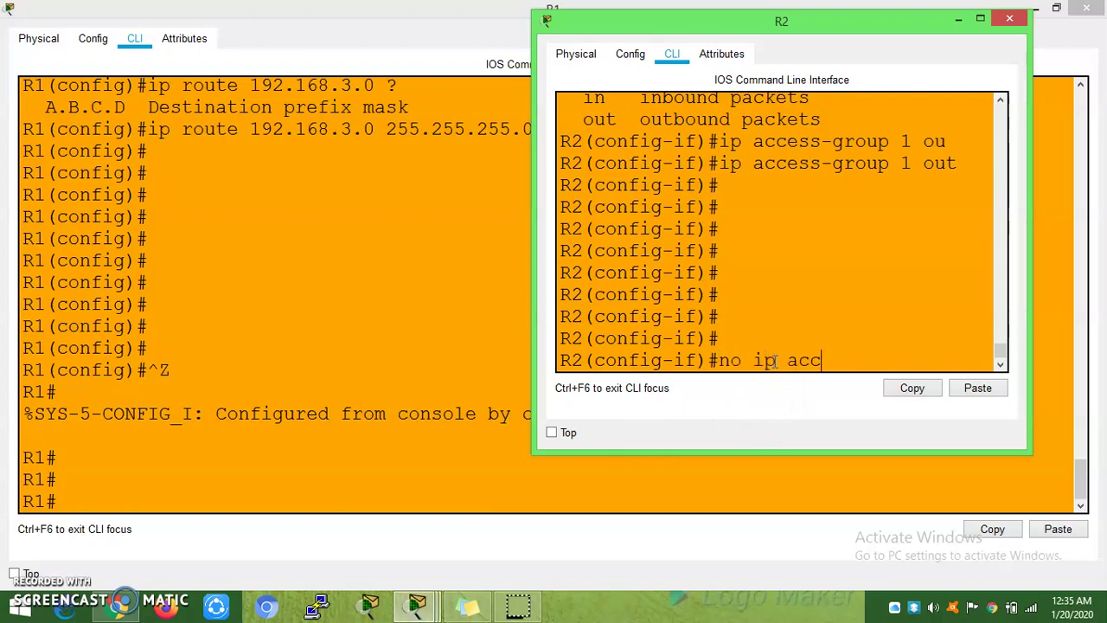
{"action": "key", "text": "Tab"}
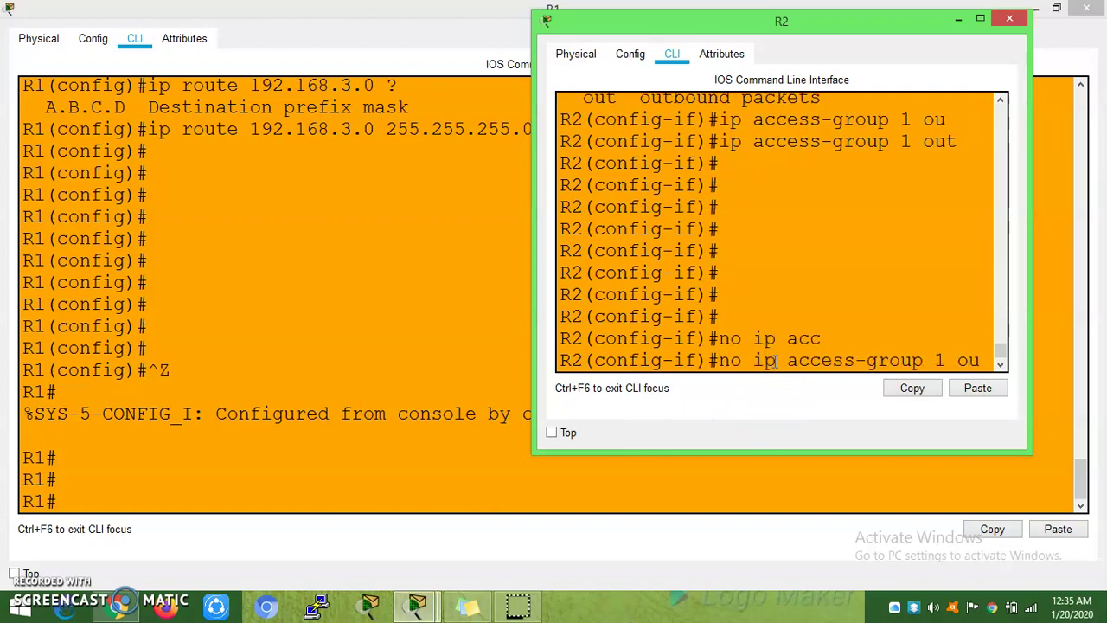
{"action": "type", "text": "t"}
{"action": "key", "text": "Return"}
{"action": "key", "text": "Return"}
{"action": "key", "text": "Return"}
{"action": "key", "text": "Return"}
{"action": "key", "text": "Return"}
{"action": "key", "text": "Return"}
{"action": "key", "text": "Return"}
{"action": "key", "text": "Return"}
{"action": "key", "text": "Return"}
{"action": "left_click", "coordinate": [766, 344]}
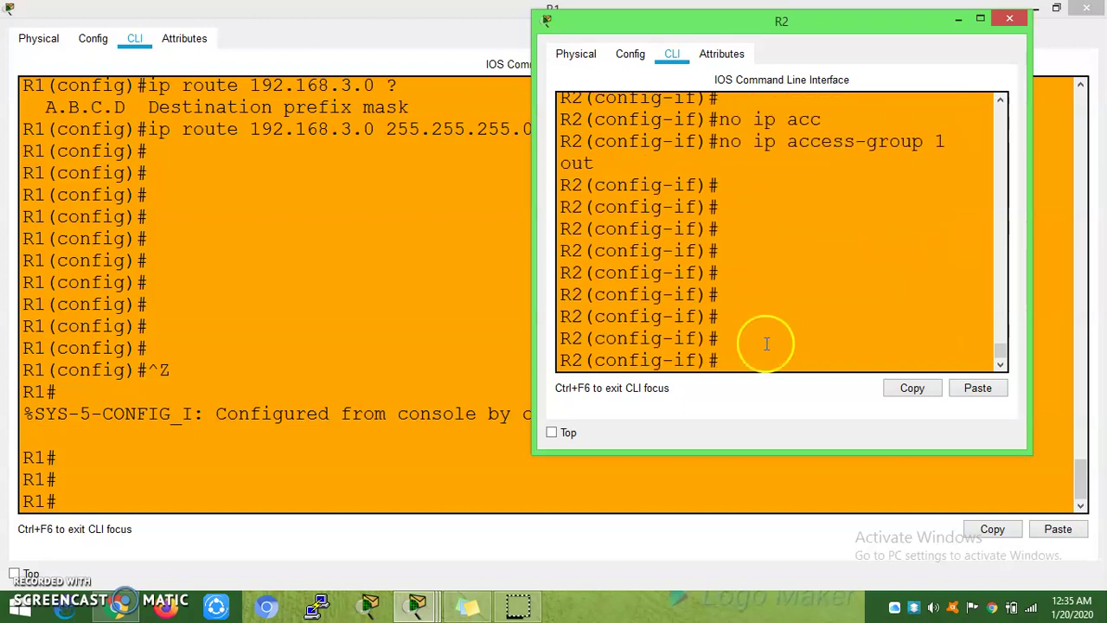
- Rerun PC5's ping to 192.168.3.10, which now gets replies
{"action": "left_click", "coordinate": [422, 601]}
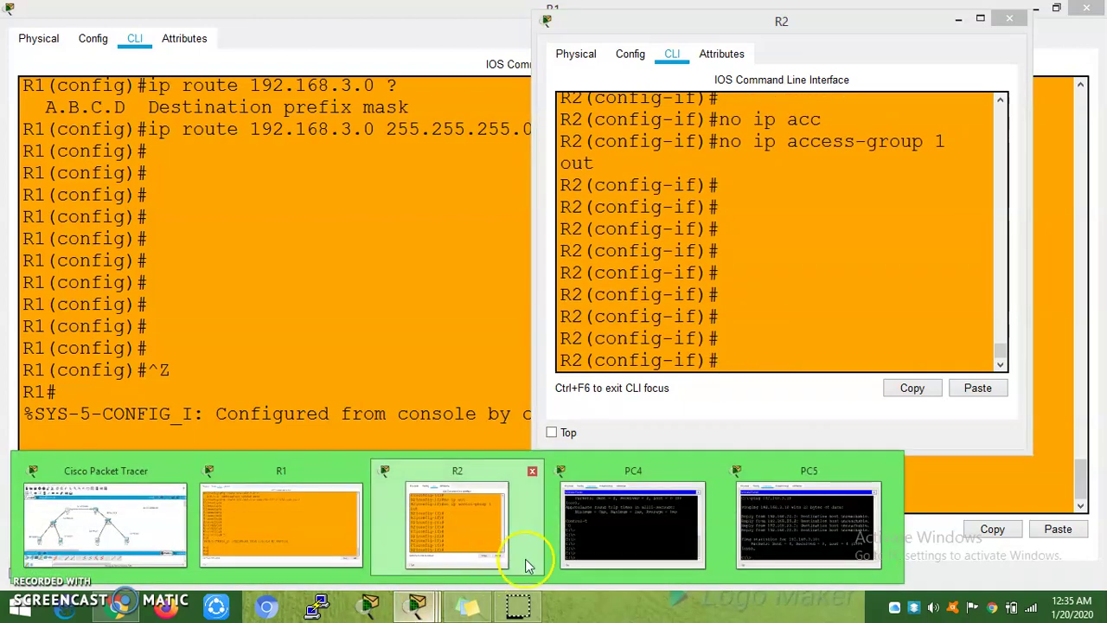
{"action": "left_click", "coordinate": [837, 483]}
{"action": "key", "text": "Up"}
{"action": "key", "text": "Return"}
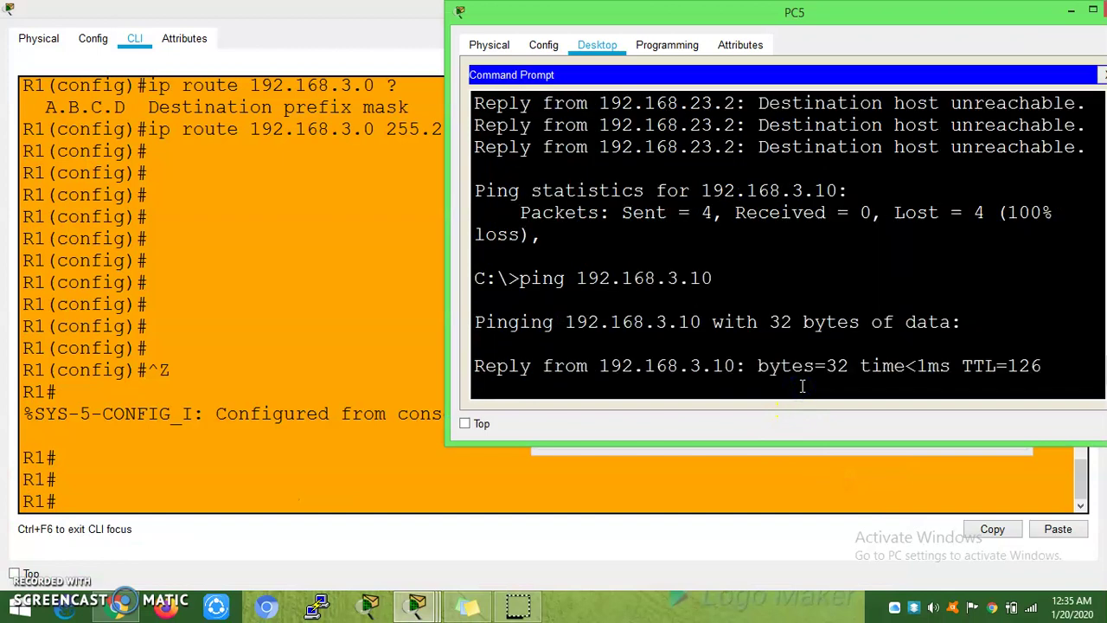
{"action": "left_click", "coordinate": [343, 479]}
- Enter global configuration mode on R1
{"action": "left_click", "coordinate": [275, 479]}
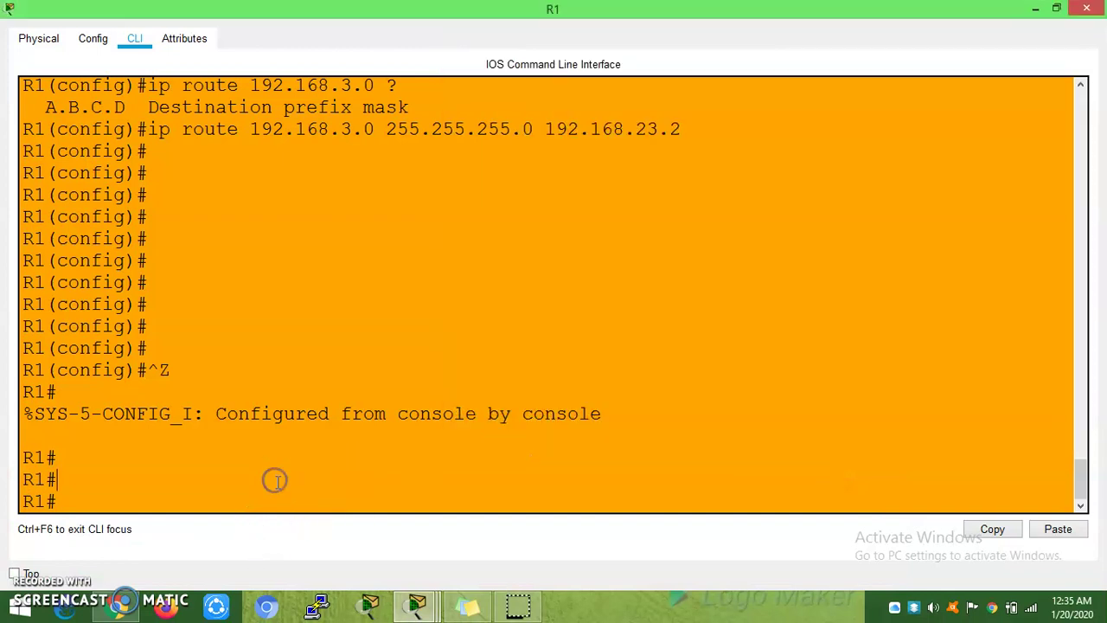
{"action": "type", "text": "conf t"}
{"action": "key", "text": "Return"}
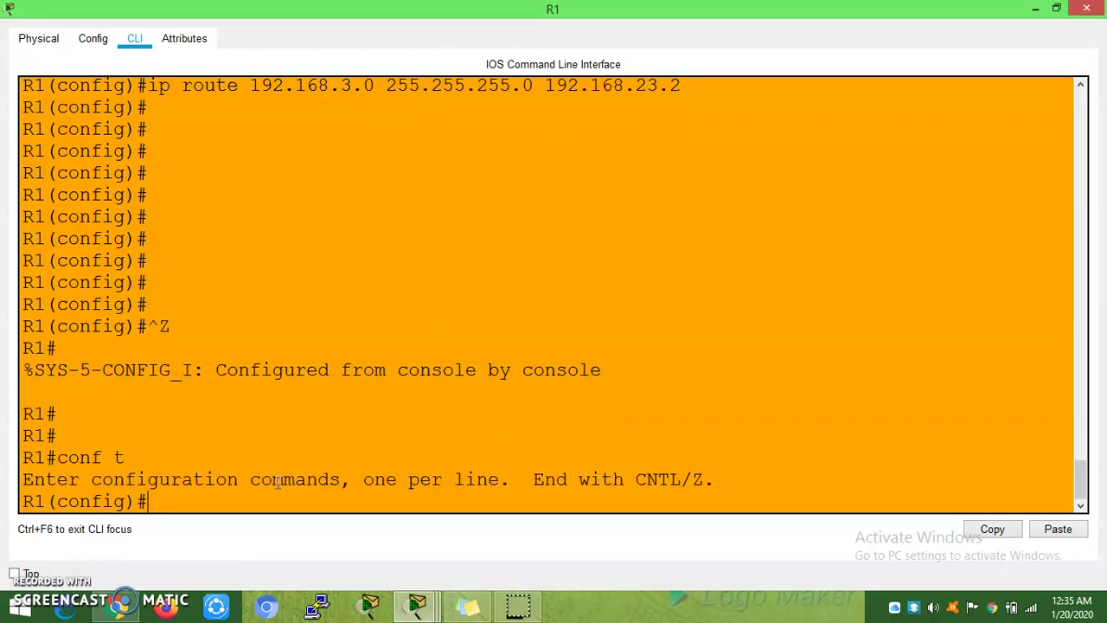
{"action": "key", "text": "Return"}
{"action": "key", "text": "Return"}
{"action": "key", "text": "Return"}
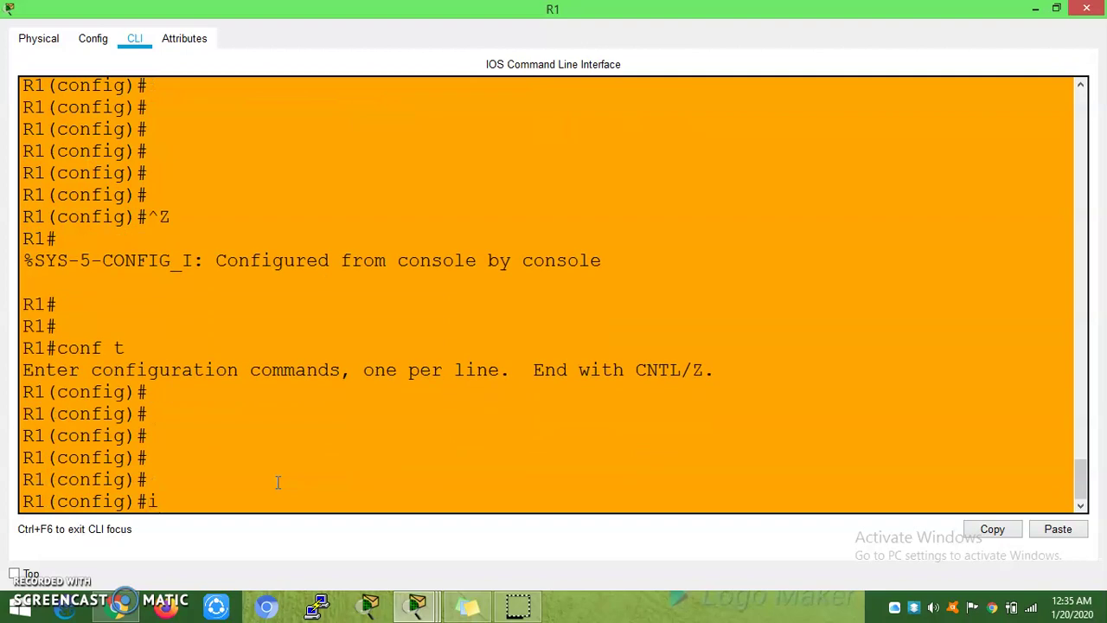
- Add access-list 1 deny 192.168.2.11 0.0.0.0 on R1 and review the rule
{"action": "key", "text": "Tab"}
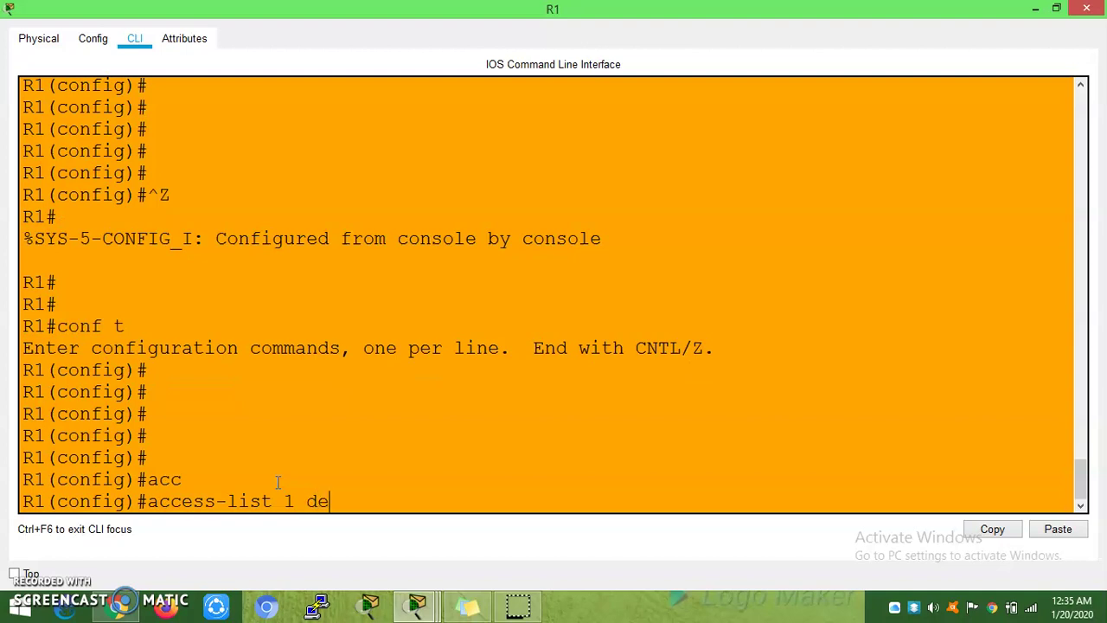
{"action": "type", "text": "n"}
{"action": "key", "text": "Tab"}
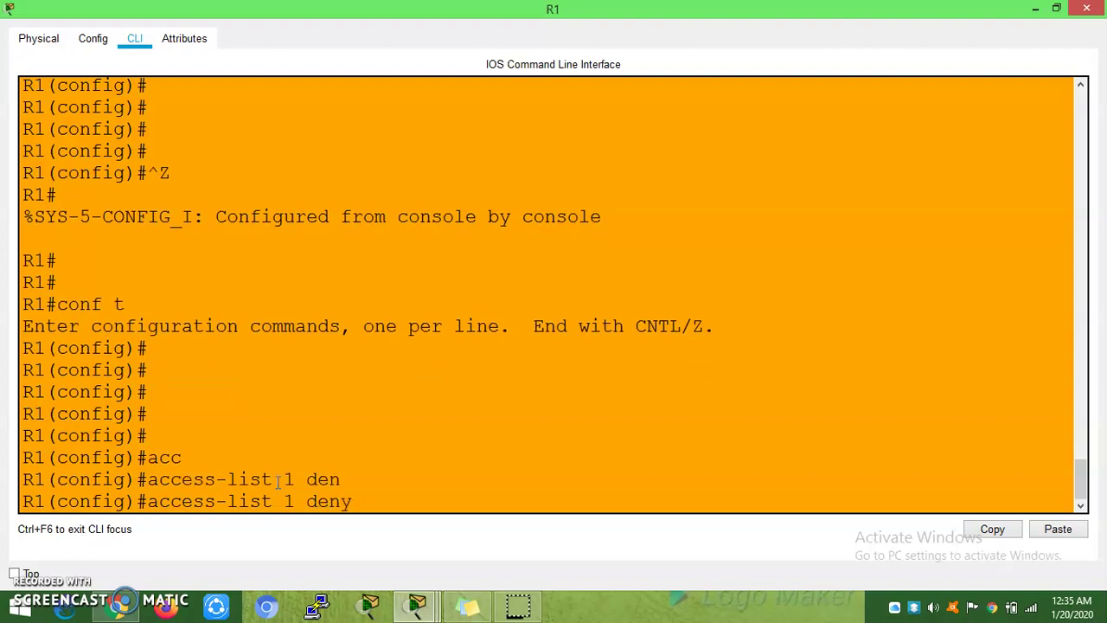
{"action": "type", "text": "8."}
{"action": "key", "text": "BackSpace"}
{"action": "key", "text": "BackSpace"}
{"action": "key", "text": "BackSpace"}
{"action": "type", "text": "?"}
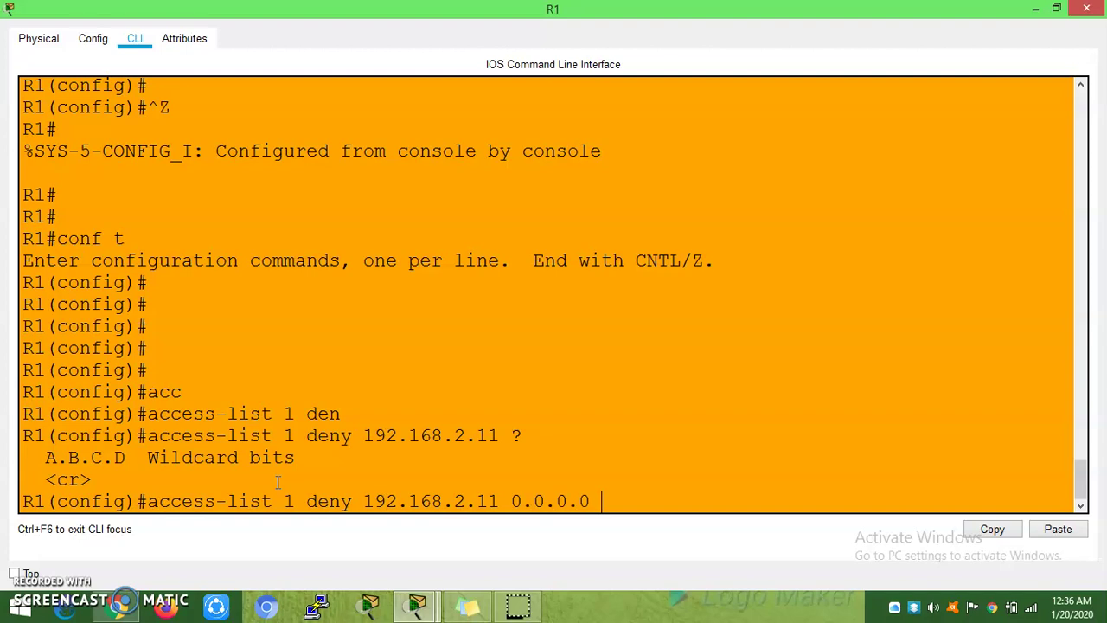
{"action": "type", "text": "?"}
{"action": "key", "text": "Return"}
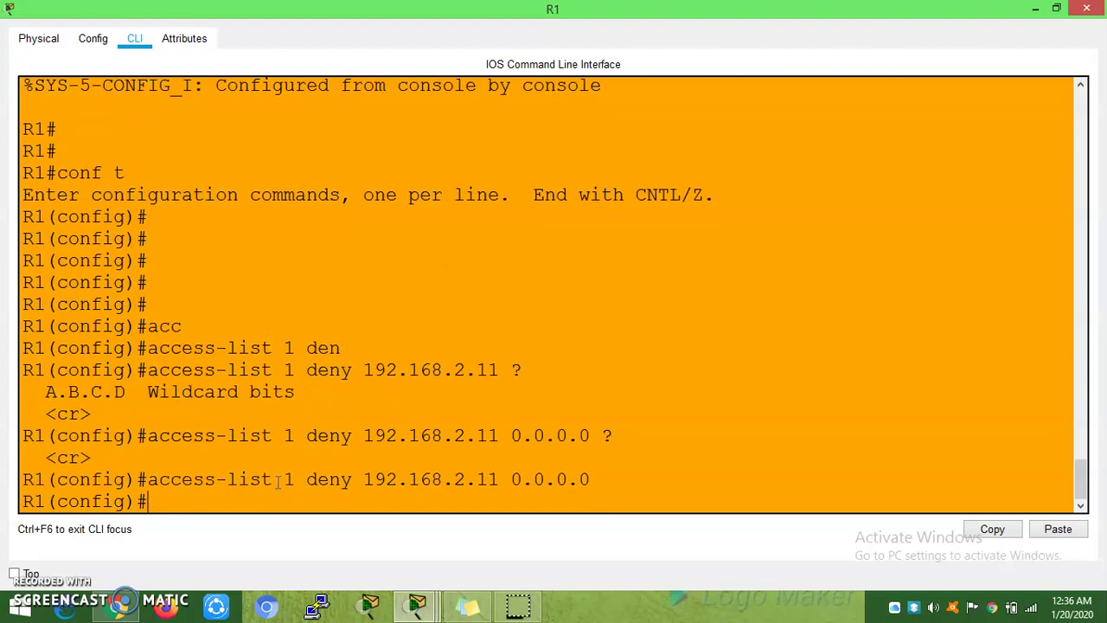
{"action": "left_click_drag", "start_coordinate": [371, 475], "coordinate": [588, 474]}
{"action": "left_click", "coordinate": [490, 496]}
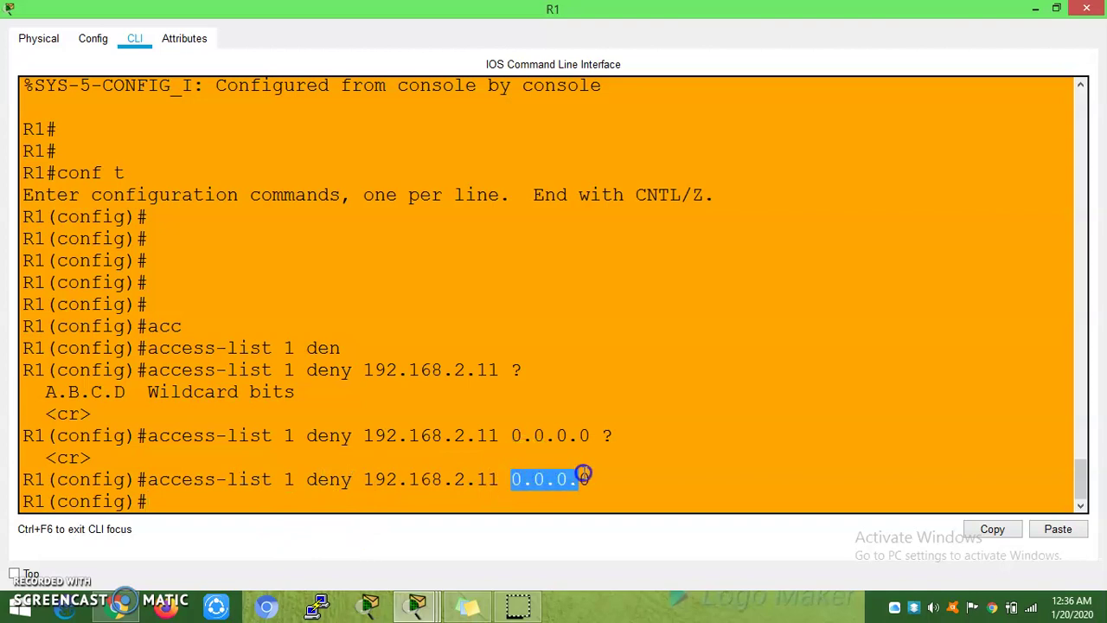
{"action": "left_click", "coordinate": [427, 512]}
{"action": "type", "text": "int"}
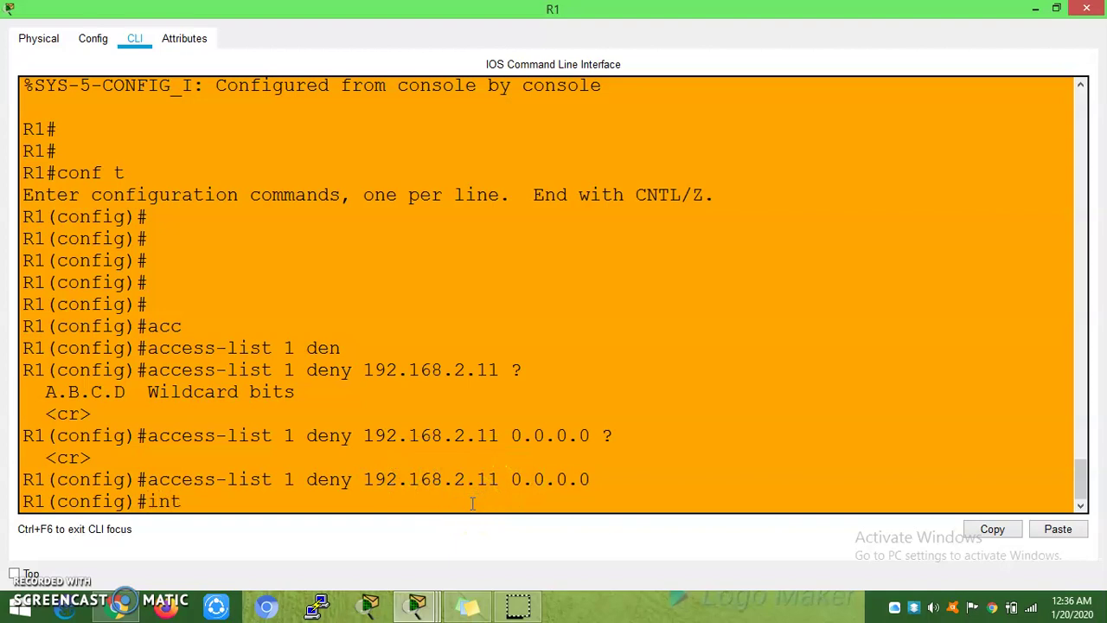
- Clear the partial command and get R1 back into configuration mode
{"action": "key", "text": "BackSpace"}
{"action": "key", "text": "BackSpace"}
{"action": "type", "text": "conf"}
{"action": "key", "text": "Return"}
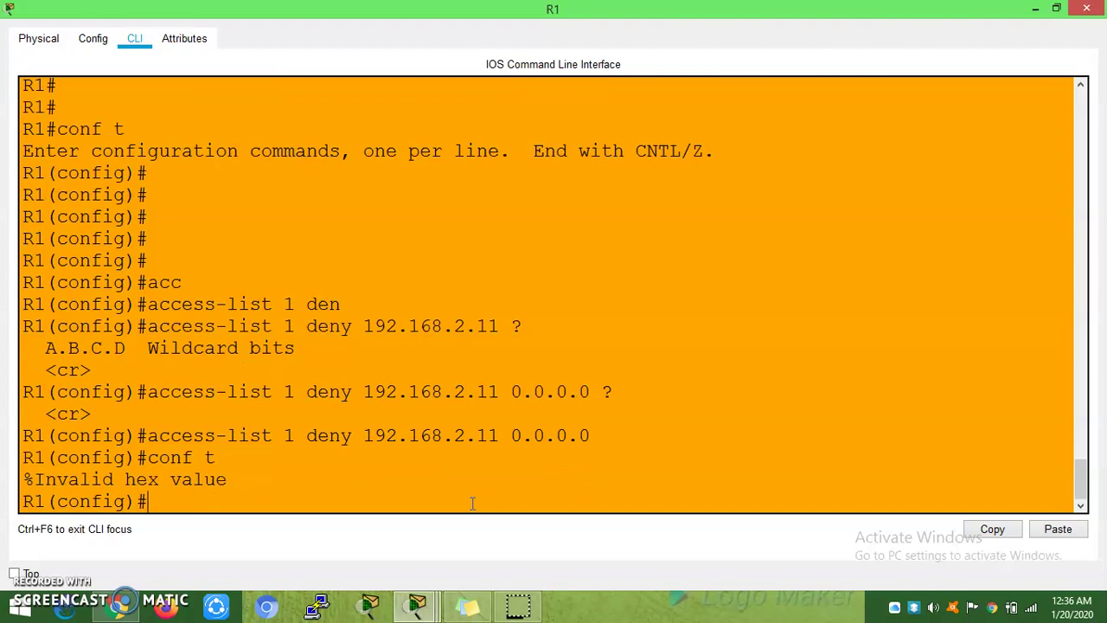
{"action": "left_click", "coordinate": [519, 597]}
{"action": "left_click", "coordinate": [412, 491]}
{"action": "key", "text": "Return"}
{"action": "key", "text": "Return"}
{"action": "key", "text": "Return"}
{"action": "key", "text": "Return"}
{"action": "key", "text": "Return"}
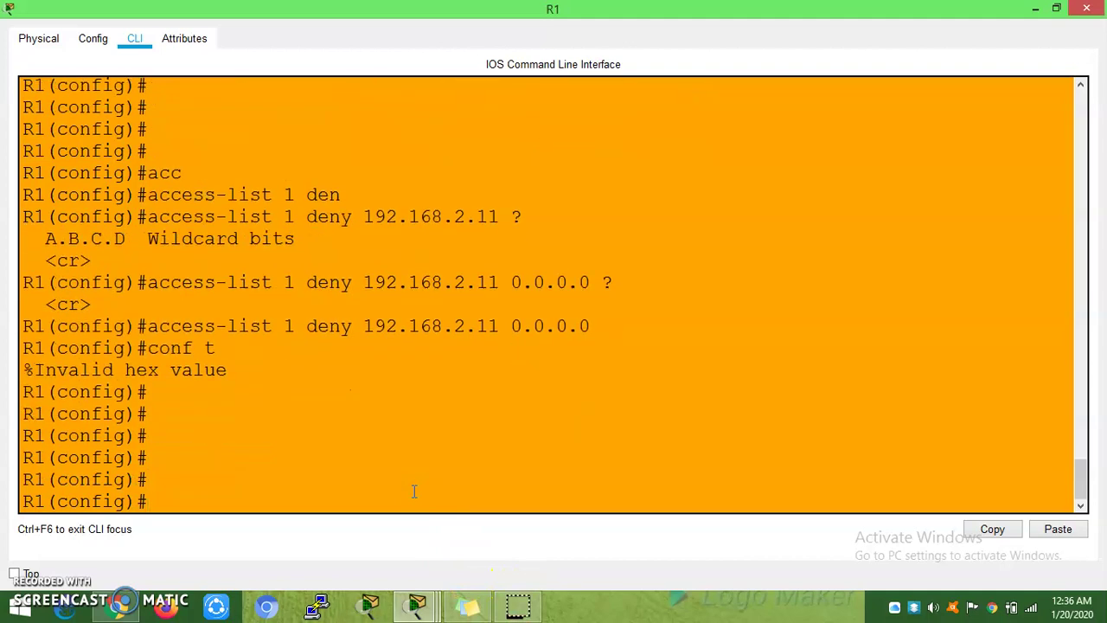
{"action": "type", "text": "int"}
- Apply ip access-group 1 out on R1's FastEthernet 0/1
{"action": "key", "text": "Tab"}
{"action": "type", "text": "f"}
{"action": "key", "text": "Tab"}
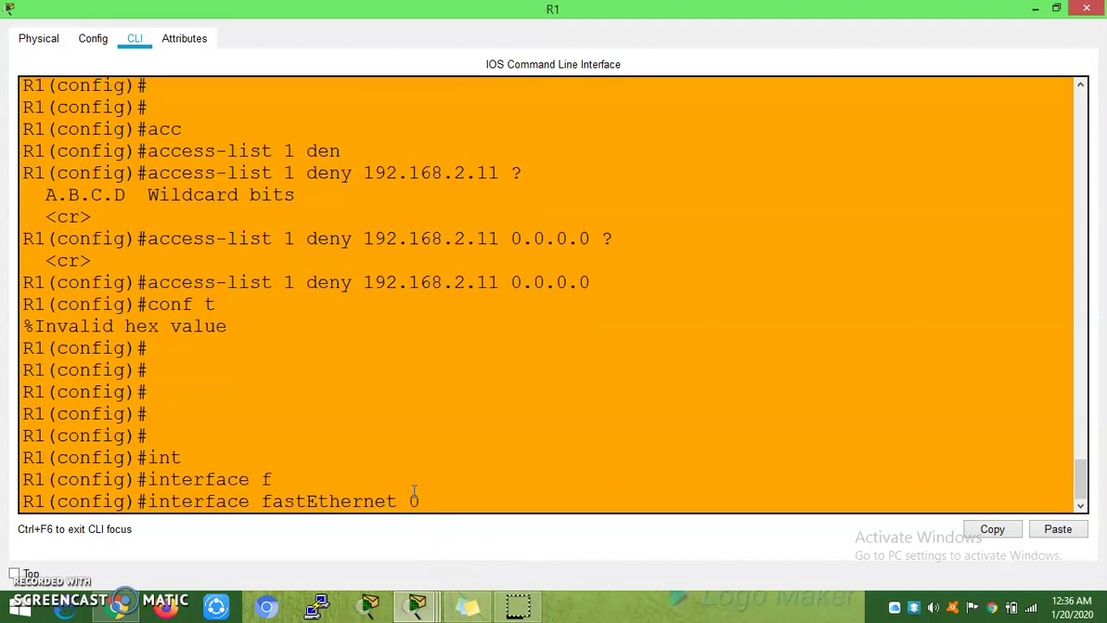
{"action": "type", "text": "/1"}
{"action": "key", "text": "Return"}
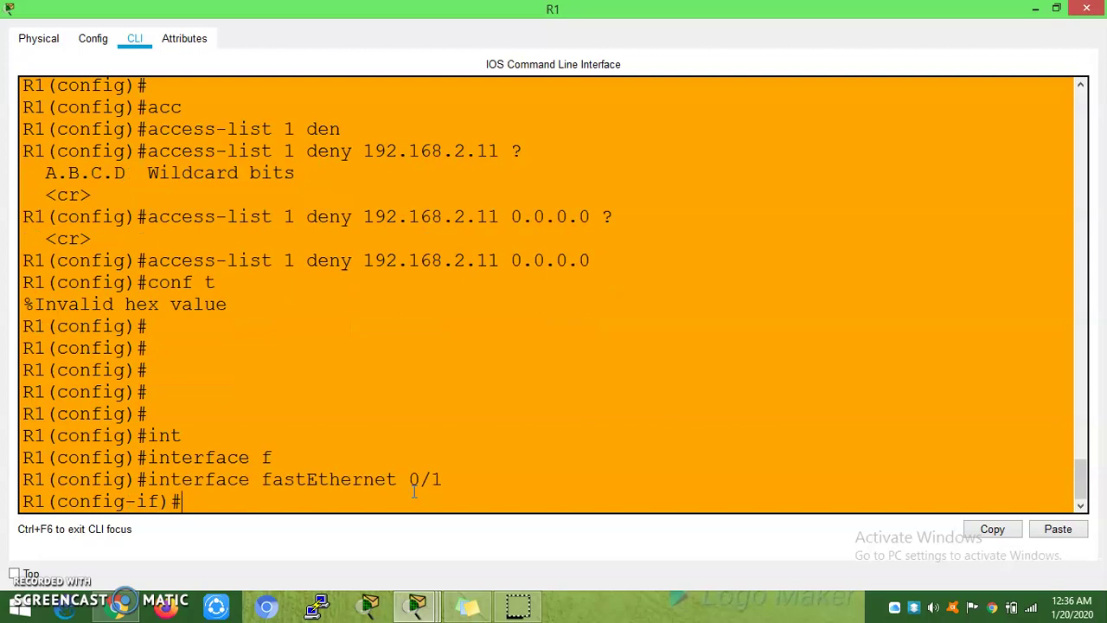
{"action": "type", "text": "ip ac"}
{"action": "key", "text": "Tab"}
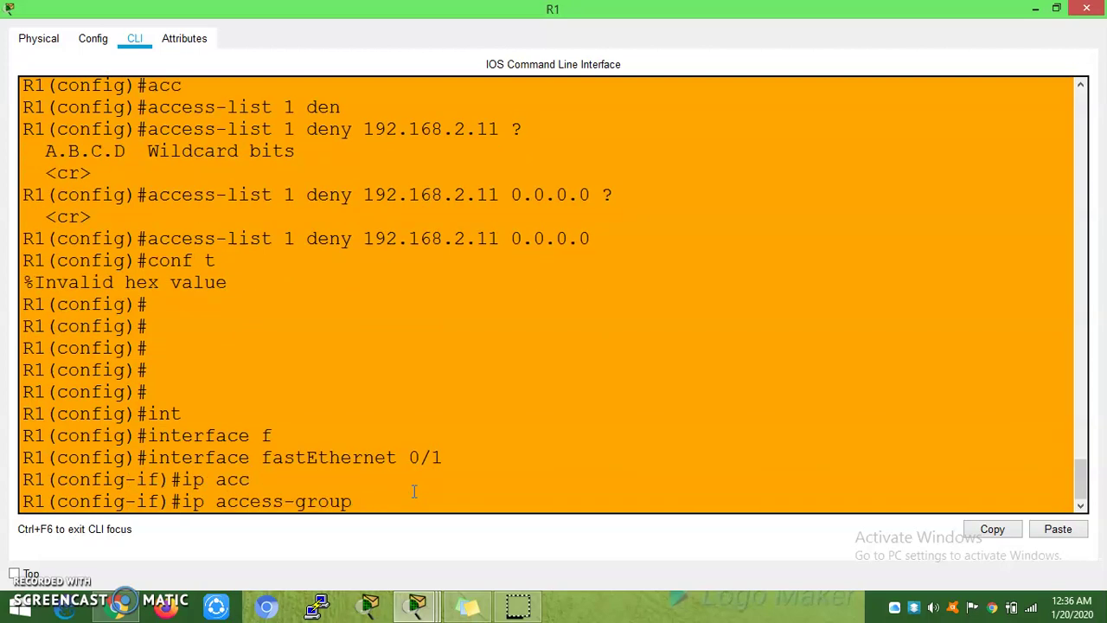
{"action": "type", "text": "1 out"}
{"action": "key", "text": "Return"}
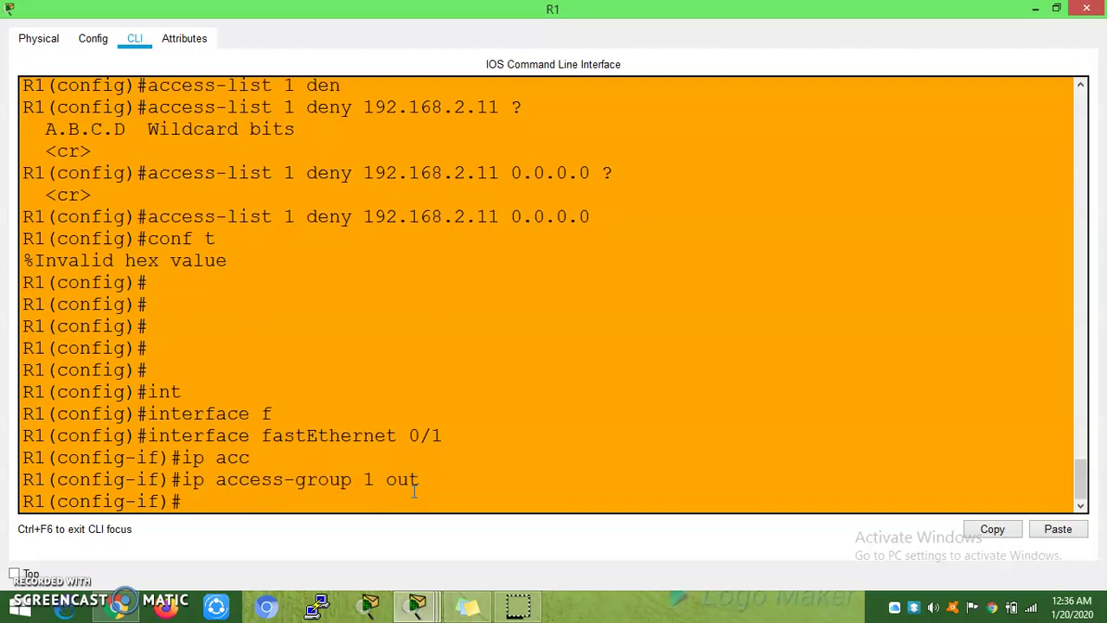
{"action": "key", "text": "Return"}
{"action": "key", "text": "Return"}
{"action": "key", "text": "Return"}
{"action": "key", "text": "Return"}
{"action": "key", "text": "Return"}
{"action": "key", "text": "Return"}
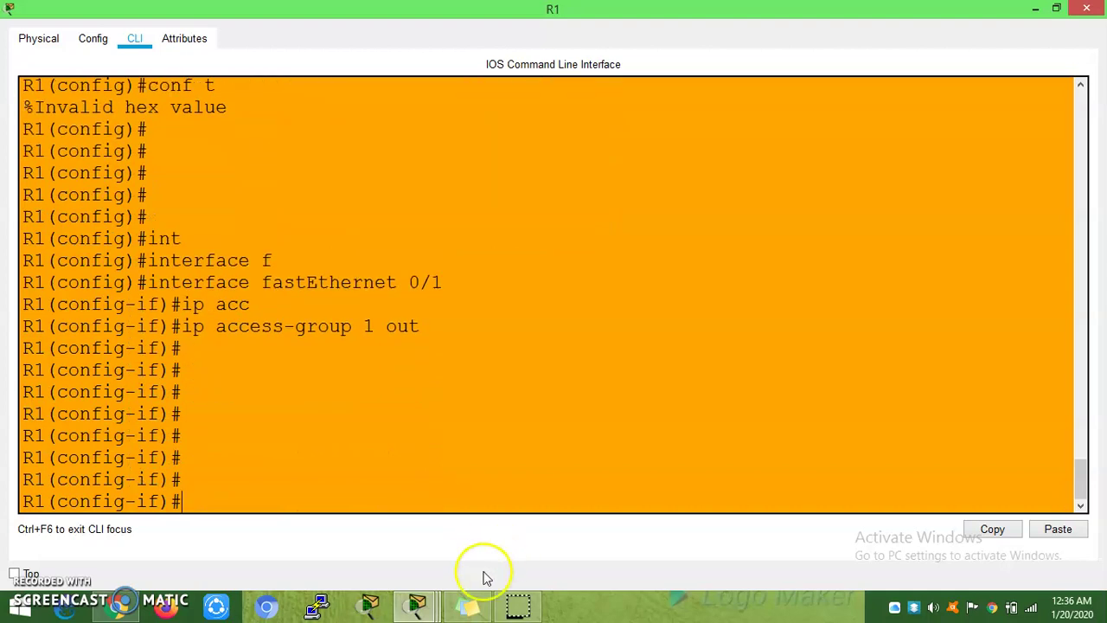
- Ping 192.168.3.10 from PC5 and mark the Request timed out reply
{"action": "mouse_move", "coordinate": [416, 606]}
{"action": "left_click", "coordinate": [724, 507]}
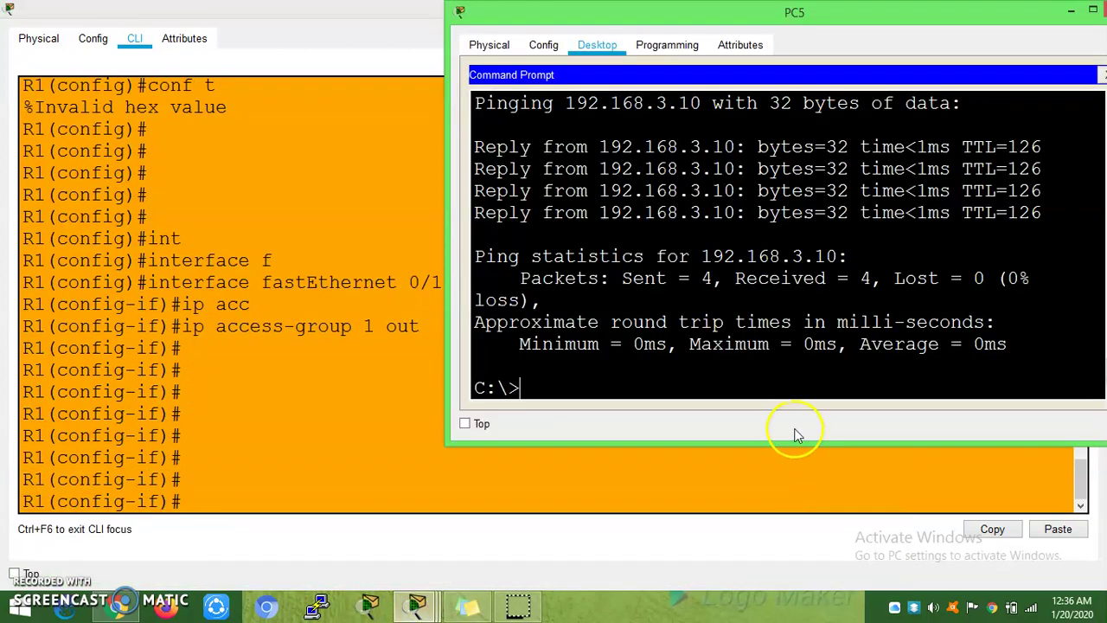
{"action": "key", "text": "Up"}
{"action": "key", "text": "Return"}
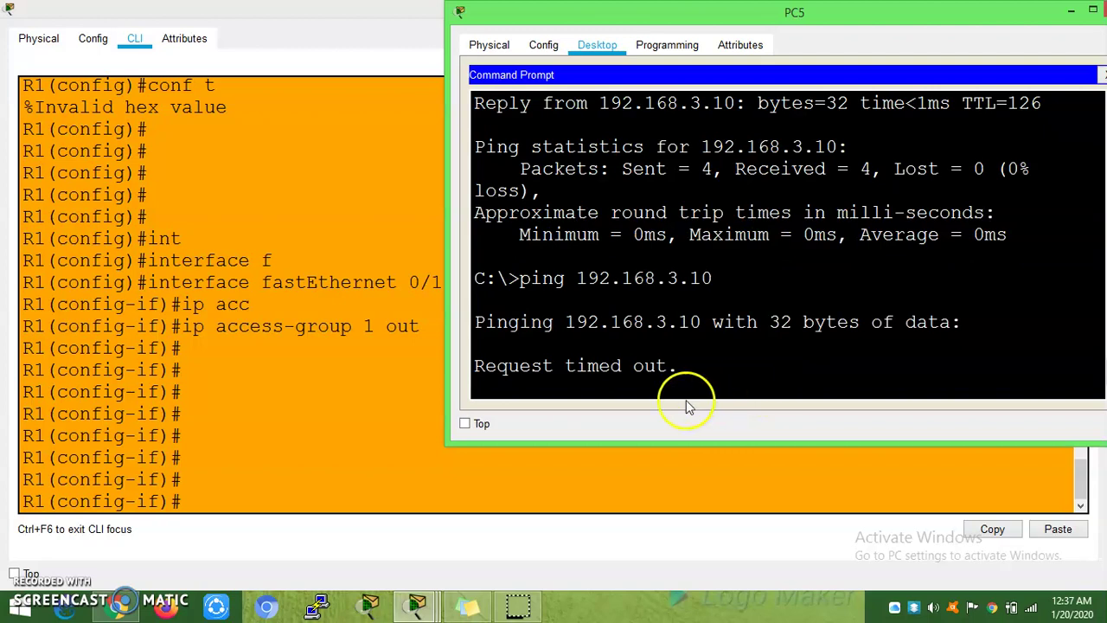
{"action": "left_click_drag", "start_coordinate": [668, 366], "coordinate": [486, 367]}
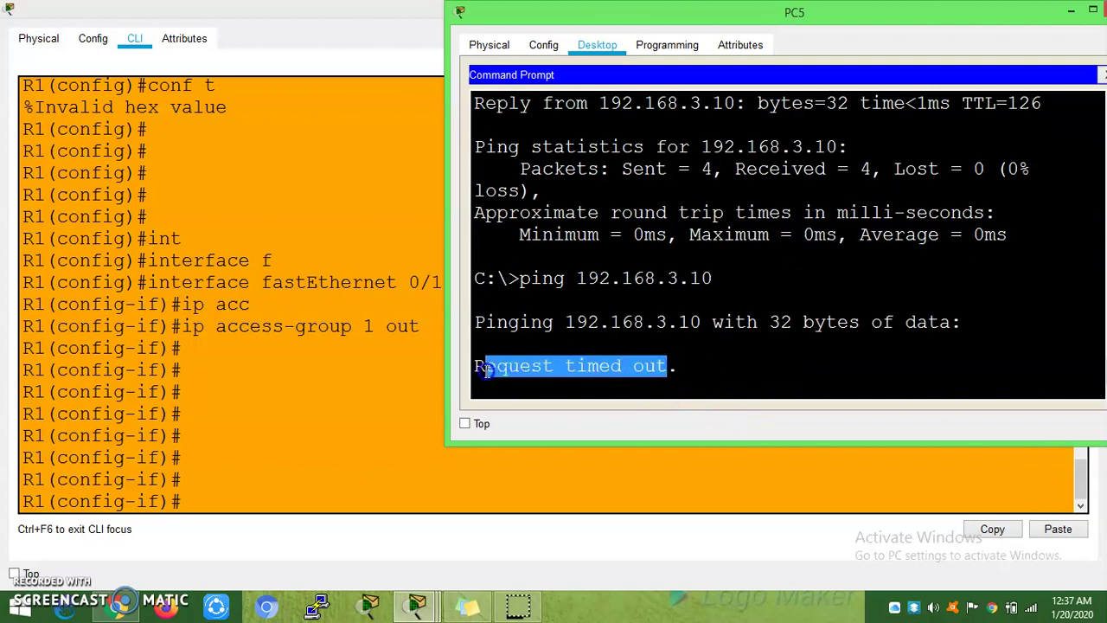
- Leave configuration mode on R1 and turn on debug ip packet
{"action": "left_click", "coordinate": [250, 463]}
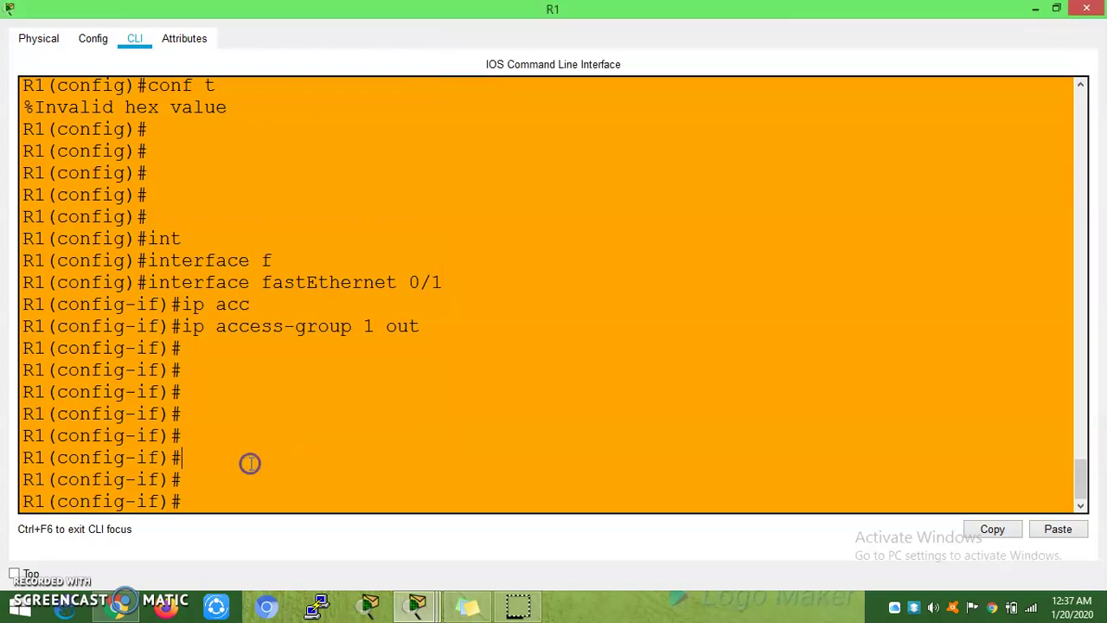
{"action": "key", "text": "ctrl+z"}
{"action": "key", "text": "Return"}
{"action": "type", "text": "debug ip"}
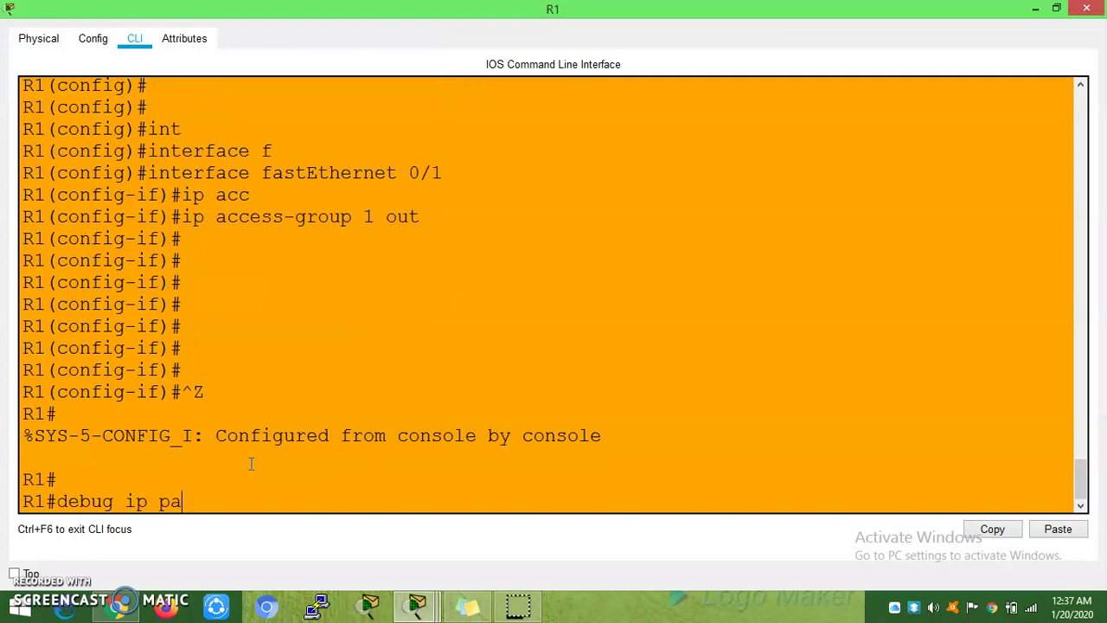
{"action": "key", "text": "Return"}
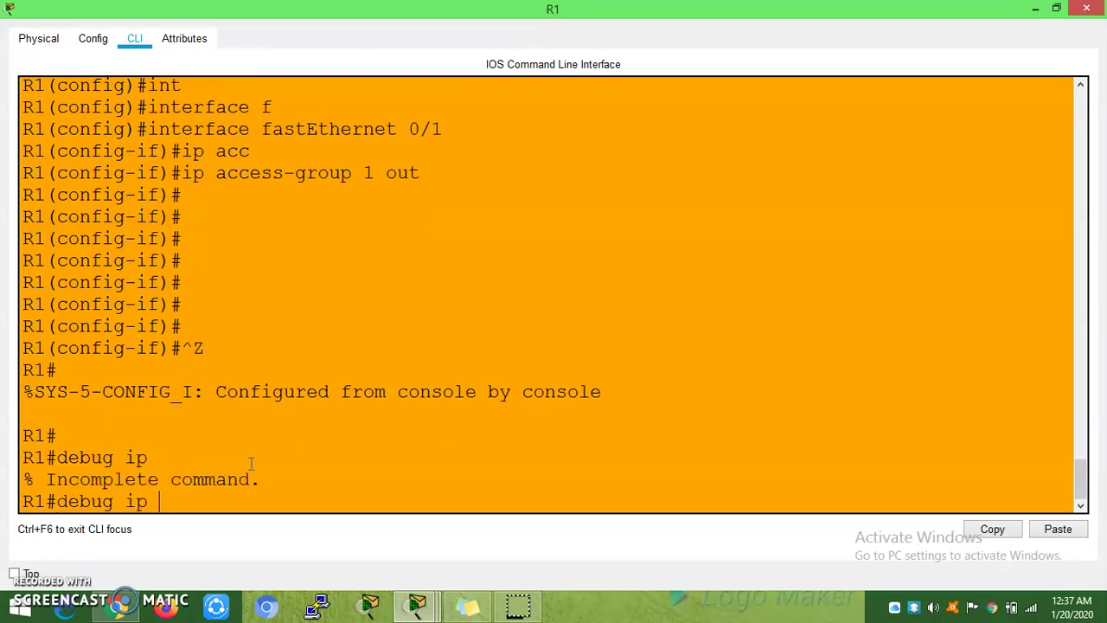
{"action": "type", "text": "ac"}
{"action": "key", "text": "Tab"}
{"action": "key", "text": "Return"}
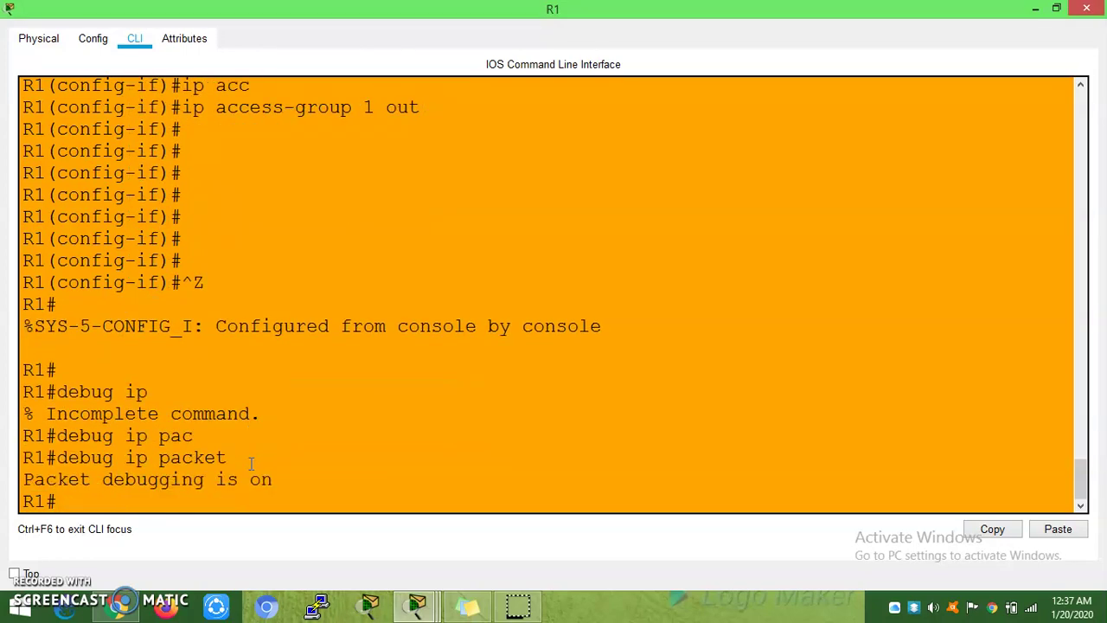
{"action": "key", "text": "Return"}
{"action": "key", "text": "Return"}
{"action": "mouse_move", "coordinate": [416, 606]}
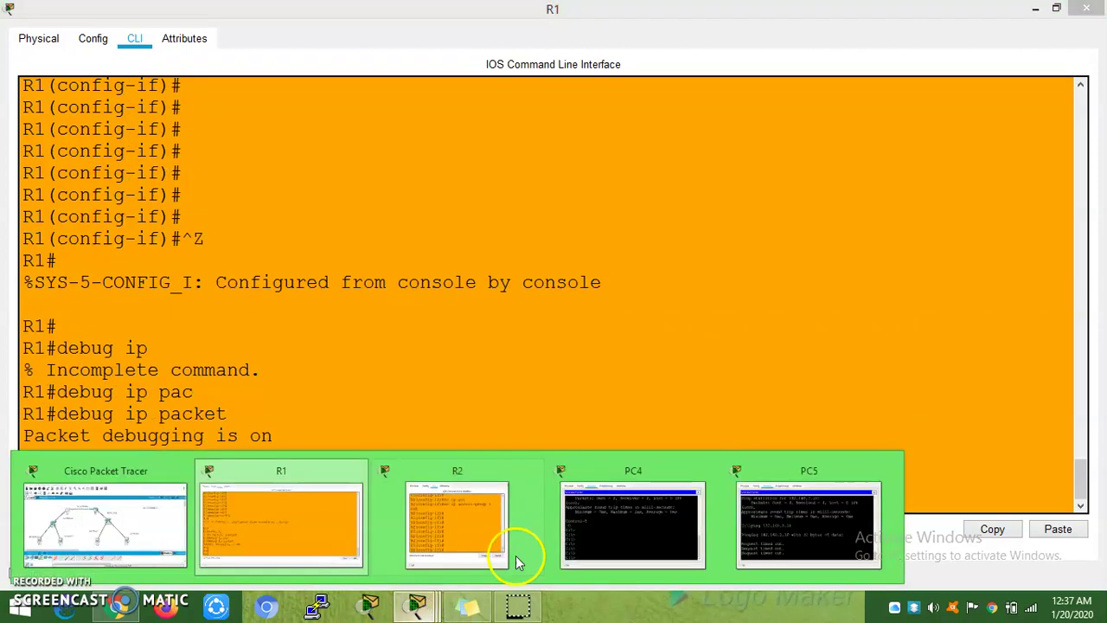
- Re-run PC5's ping to 192.168.3.10, which fails with 100% loss
{"action": "left_click", "coordinate": [753, 507]}
{"action": "left_click", "coordinate": [754, 370]}
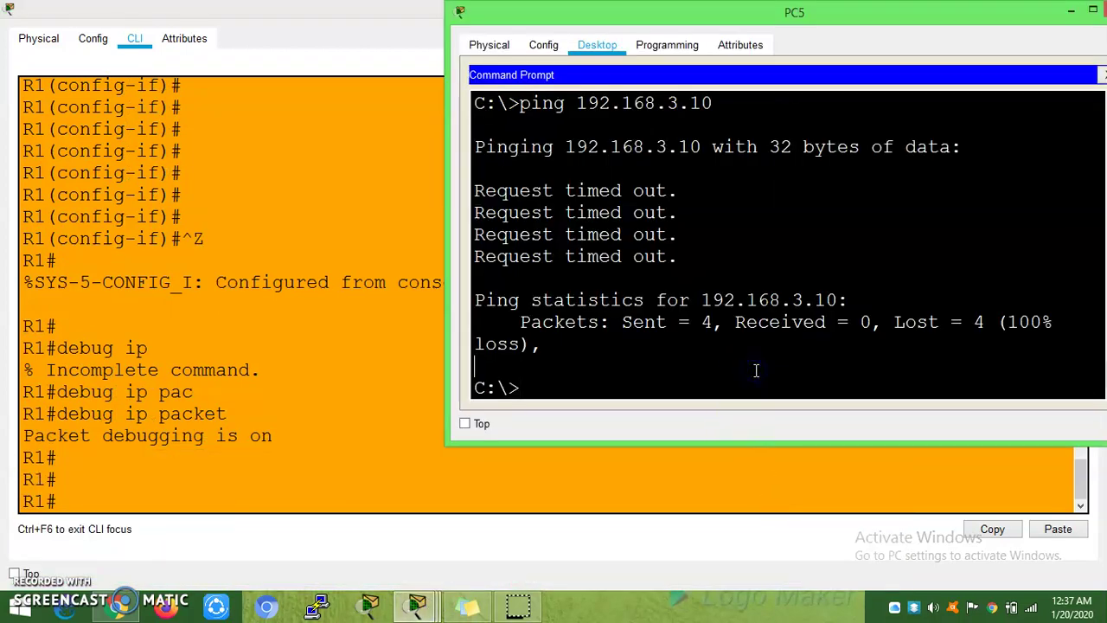
{"action": "key", "text": "Up"}
{"action": "key", "text": "Return"}
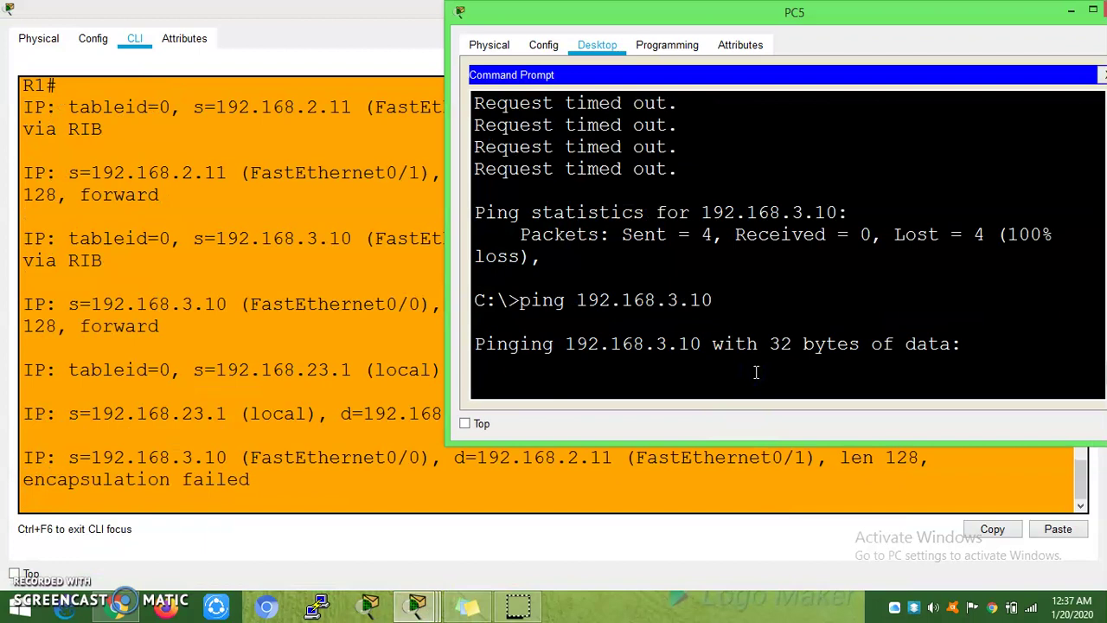
{"action": "left_click", "coordinate": [721, 327]}
{"action": "left_click_drag", "start_coordinate": [676, 361], "coordinate": [482, 321]}
- In R1's debug output, mark source 192.168.2.11 and destination 192.168.3.10
{"action": "left_click", "coordinate": [401, 329]}
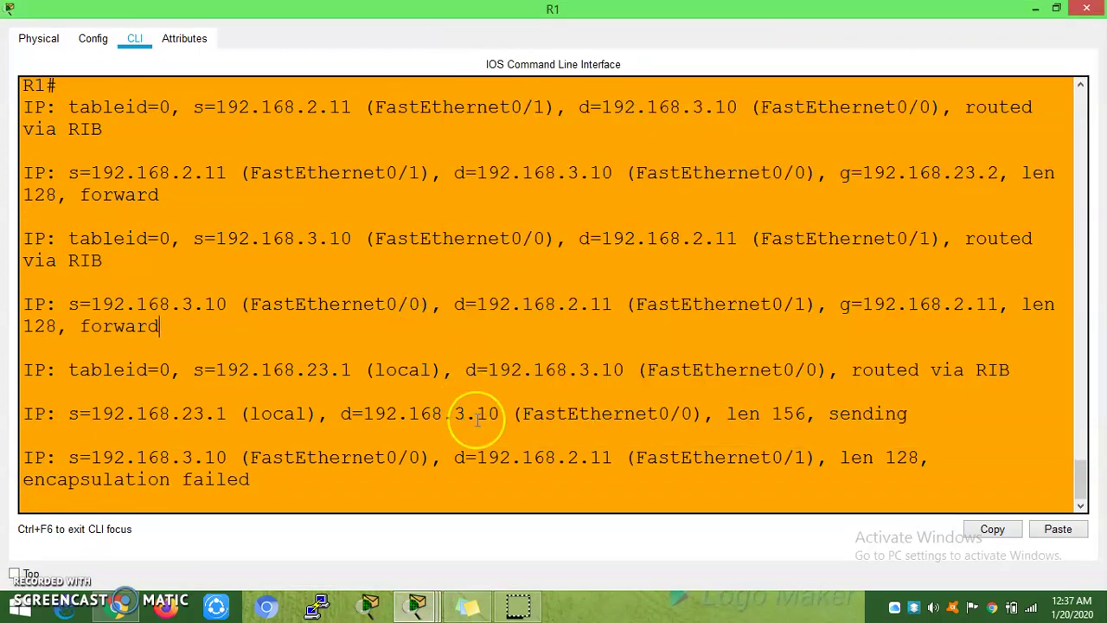
{"action": "key", "text": "Return"}
{"action": "key", "text": "Return"}
{"action": "key", "text": "Return"}
{"action": "type", "text": "undebug all"}
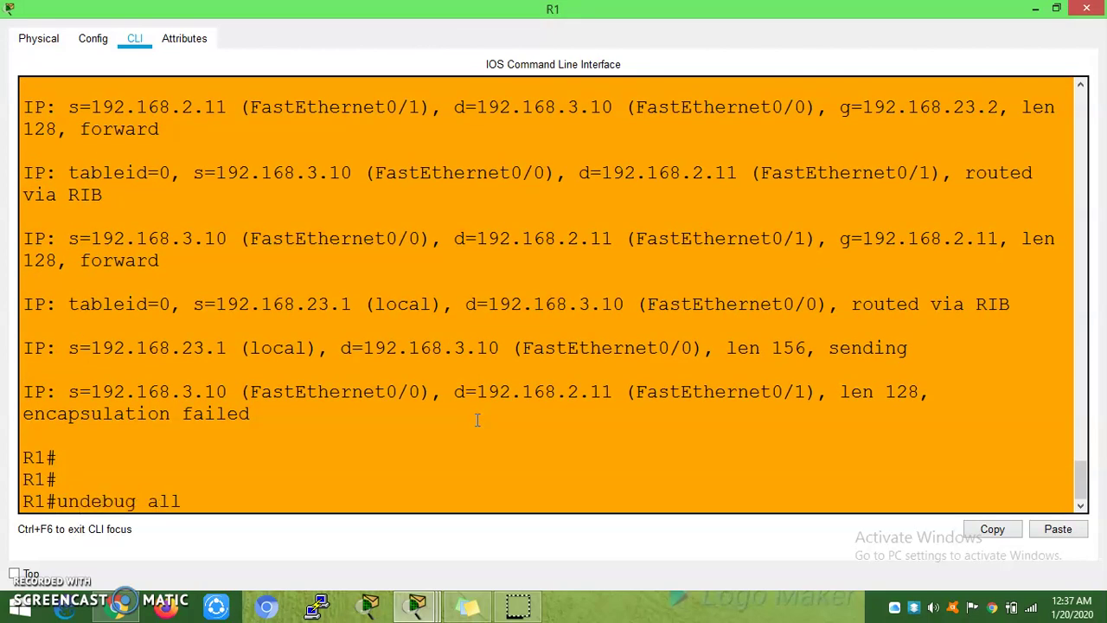
{"action": "key", "text": "Return"}
{"action": "key", "text": "Return"}
{"action": "key", "text": "Return"}
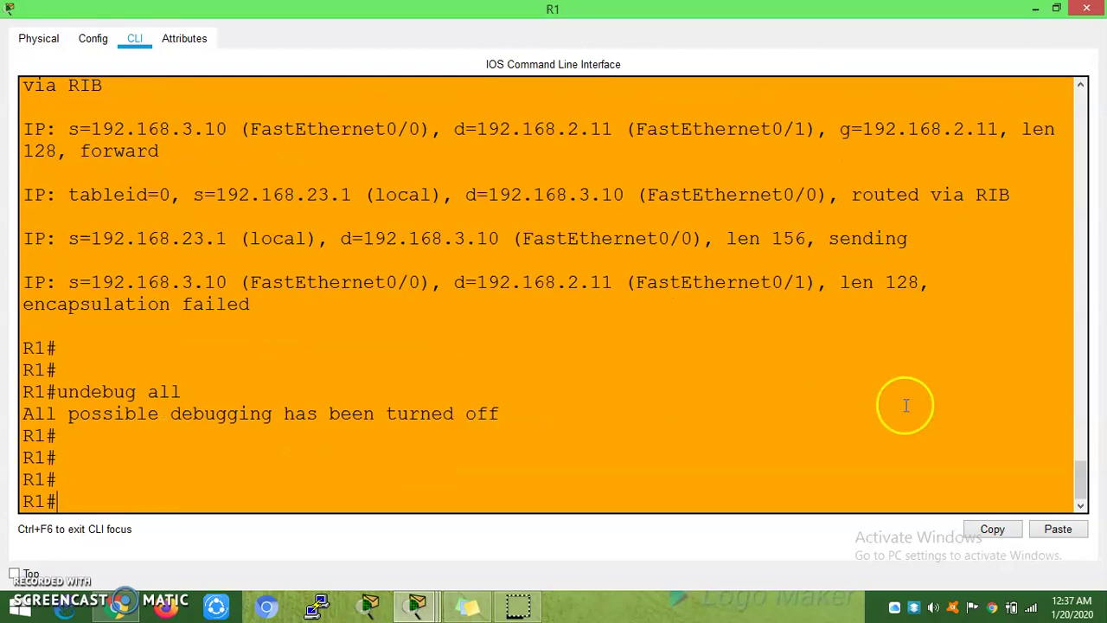
{"action": "left_click_drag", "start_coordinate": [1081, 477], "coordinate": [1079, 396]}
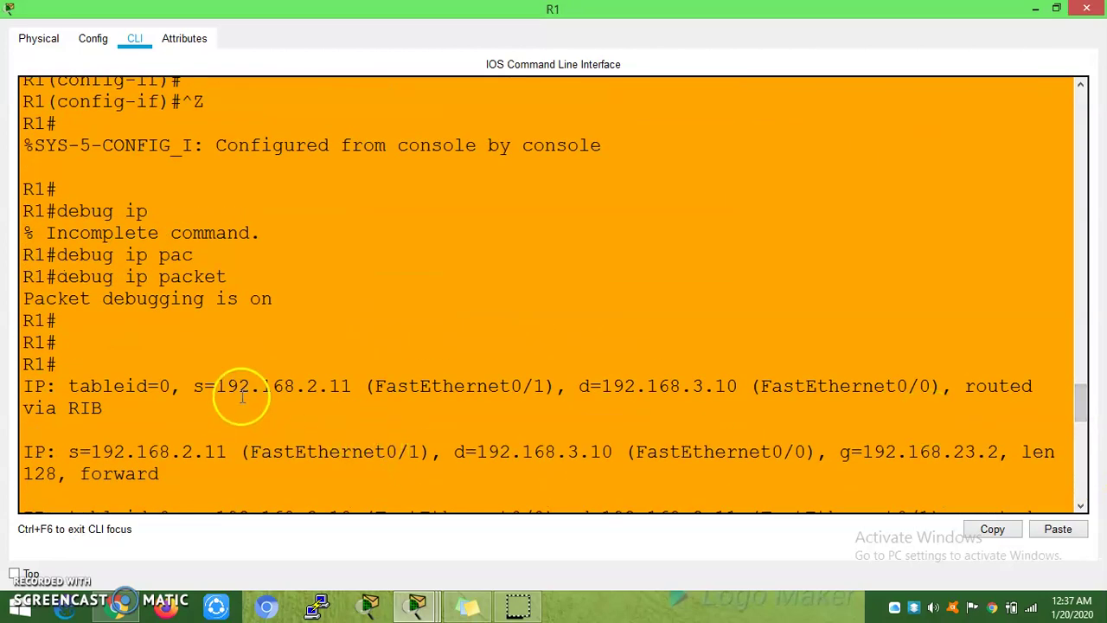
{"action": "left_click_drag", "start_coordinate": [215, 385], "coordinate": [345, 385]}
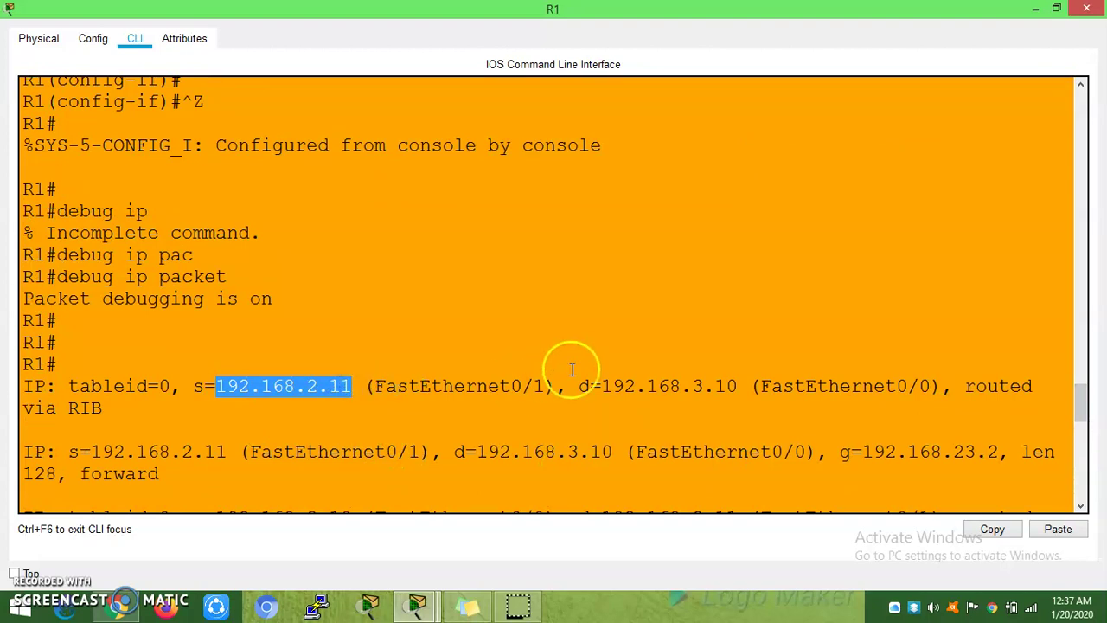
{"action": "left_click_drag", "start_coordinate": [601, 385], "coordinate": [733, 385]}
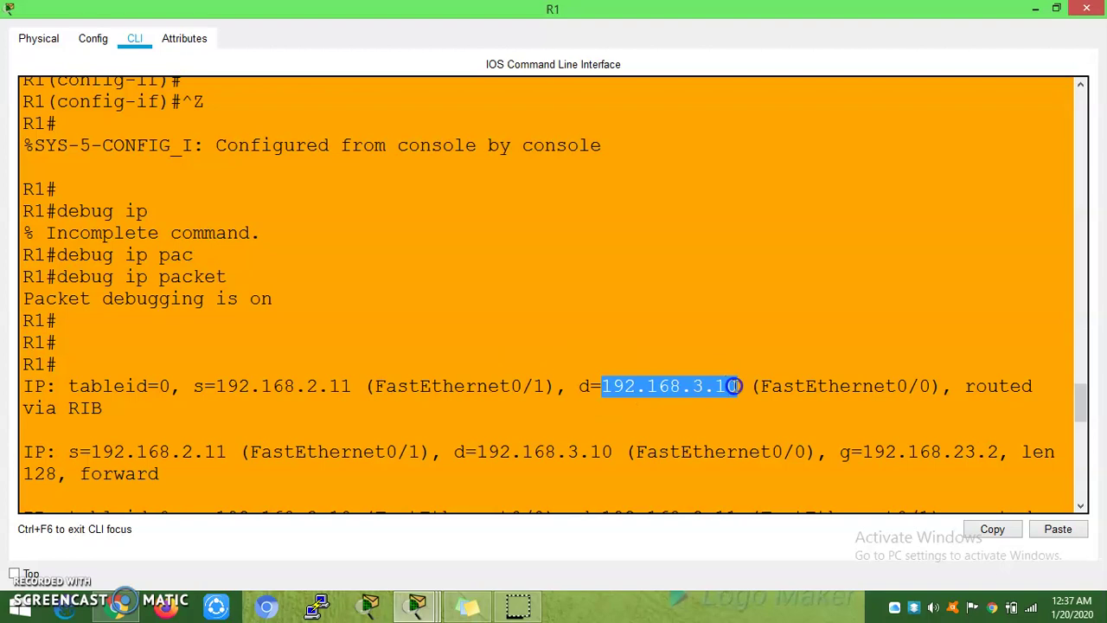
{"action": "left_click_drag", "start_coordinate": [1079, 395], "coordinate": [1079, 407]}
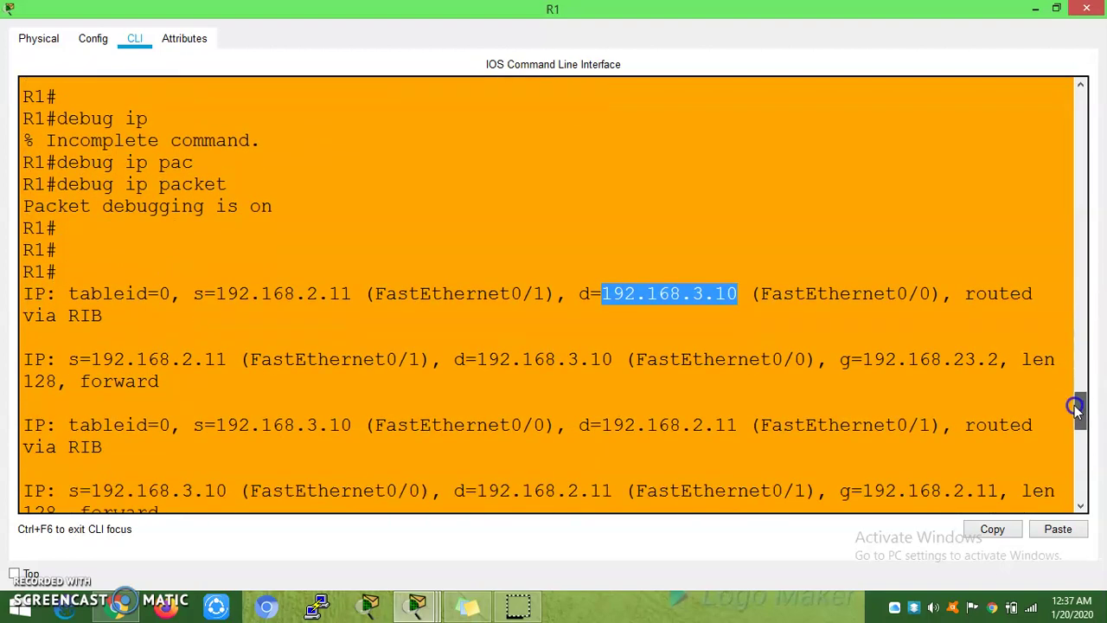
- Highlight the debug lines showing the forwarded and return packets routed via RIB
{"action": "double_click", "coordinate": [87, 315]}
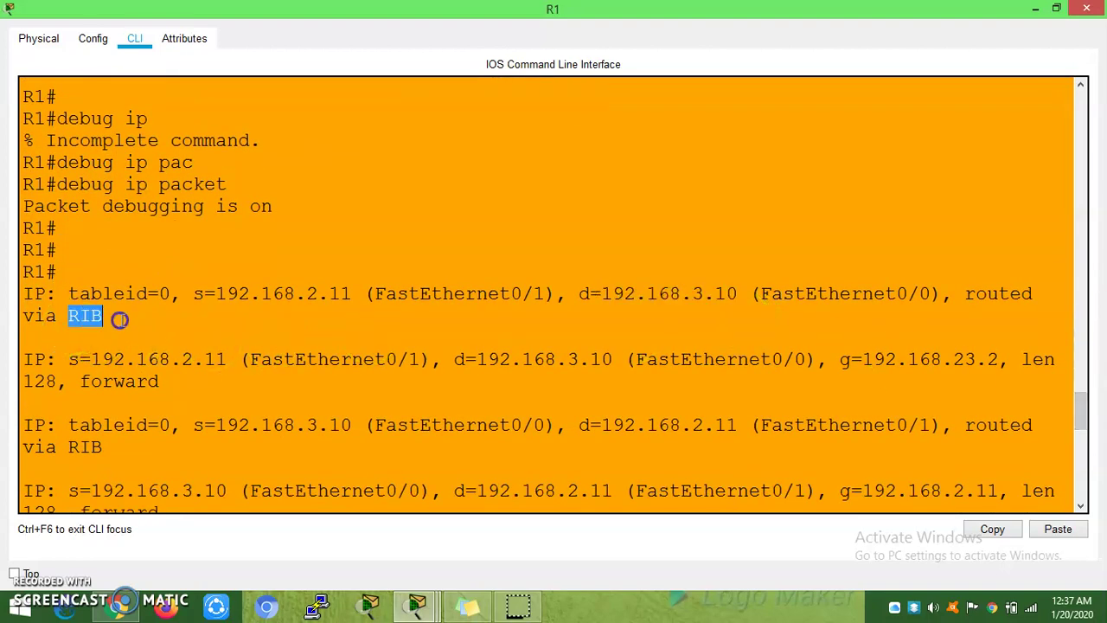
{"action": "left_click", "coordinate": [193, 354]}
{"action": "mouse_move", "coordinate": [138, 362]}
{"action": "left_mouse_down"}
{"action": "mouse_move", "coordinate": [891, 367]}
{"action": "mouse_move", "coordinate": [161, 381]}
{"action": "left_mouse_up"}
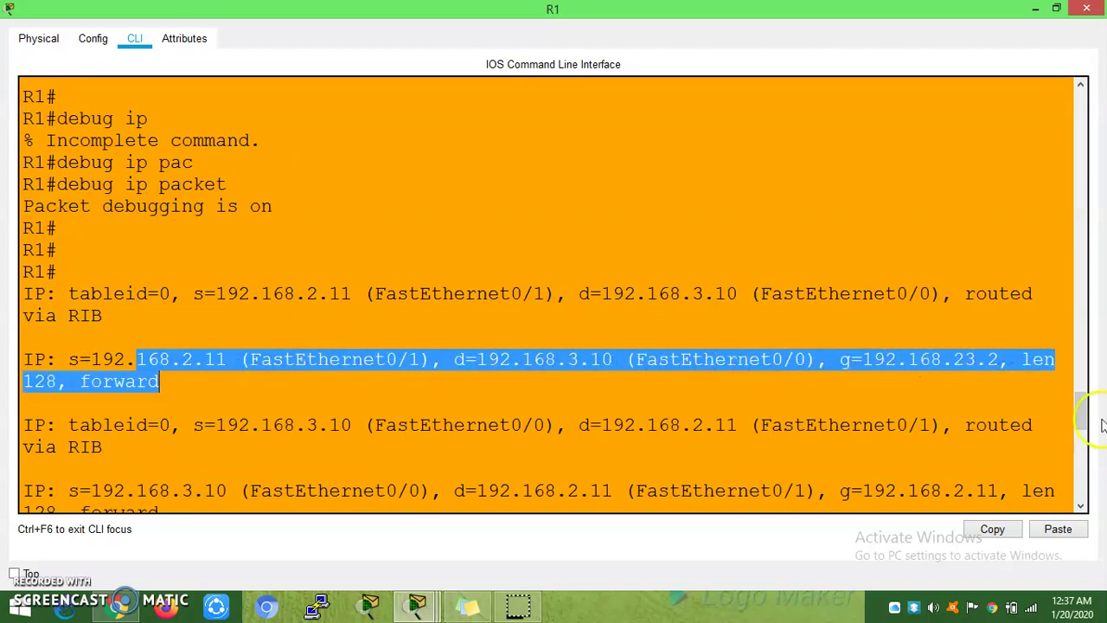
{"action": "left_click_drag", "start_coordinate": [1080, 406], "coordinate": [1081, 423]}
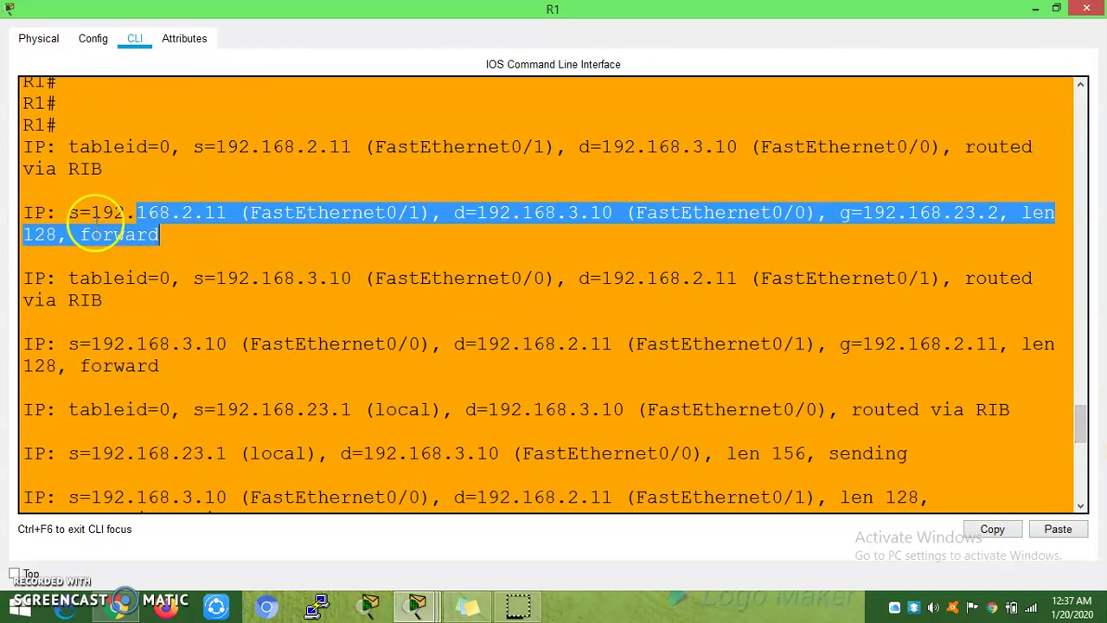
{"action": "left_click_drag", "start_coordinate": [161, 253], "coordinate": [439, 299]}
{"action": "left_click_drag", "start_coordinate": [635, 301], "coordinate": [975, 292]}
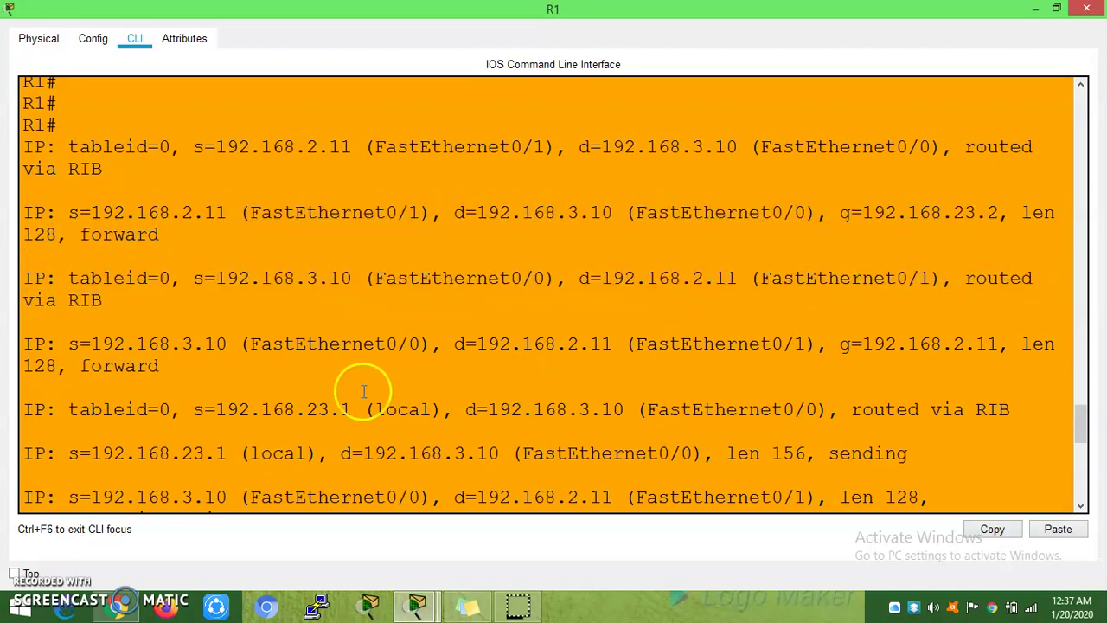
{"action": "left_click_drag", "start_coordinate": [521, 345], "coordinate": [331, 349]}
{"action": "left_click", "coordinate": [522, 405]}
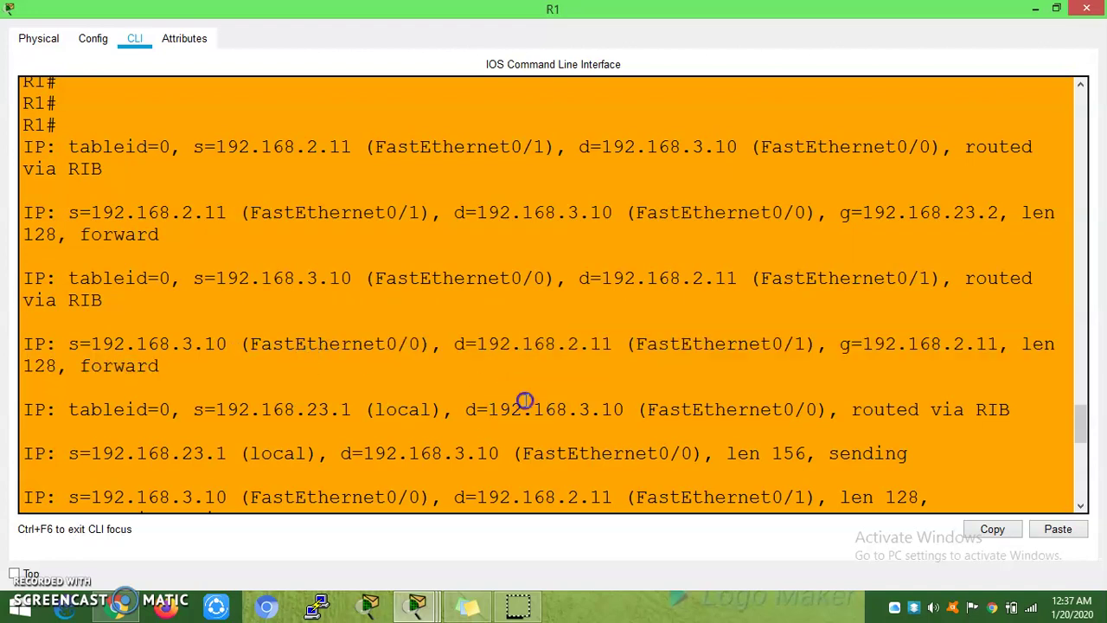
- Highlight the return line's gateway address and the line about sending to 192.168.3.10
{"action": "scroll", "coordinate": [1078, 432], "scroll_direction": "down", "scroll_amount": 1}
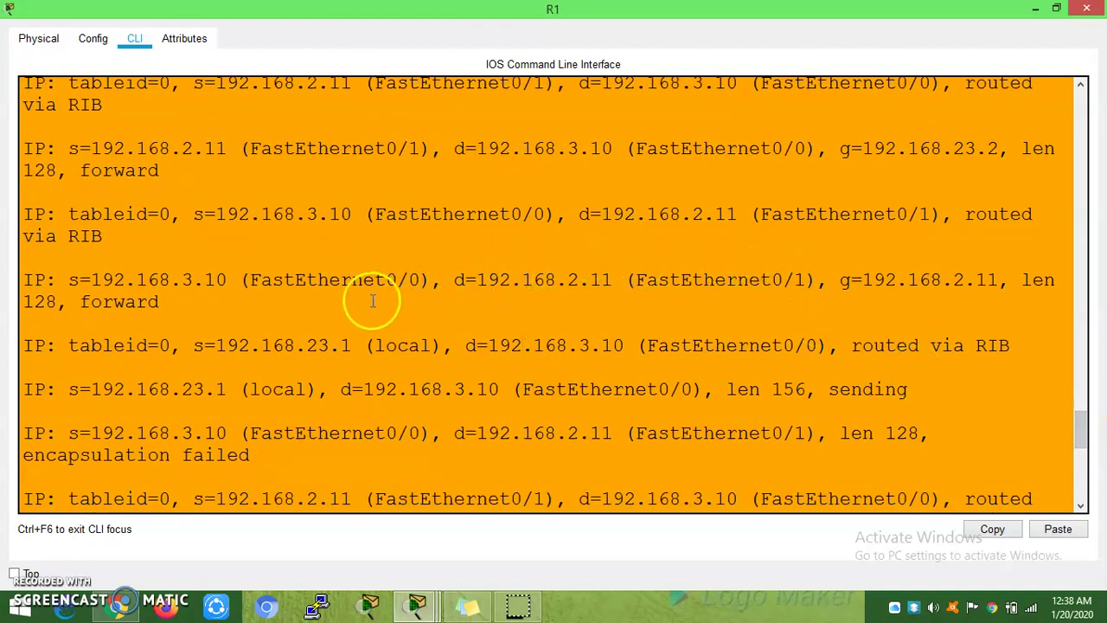
{"action": "left_click_drag", "start_coordinate": [479, 285], "coordinate": [576, 282]}
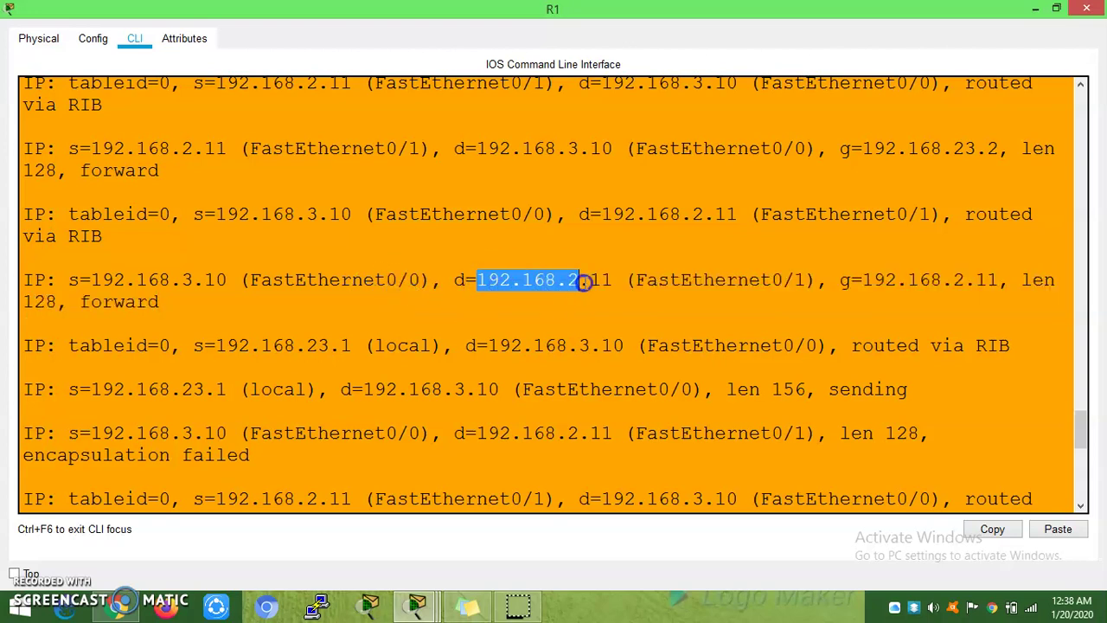
{"action": "left_click", "coordinate": [865, 289]}
{"action": "left_click_drag", "start_coordinate": [183, 308], "coordinate": [152, 354]}
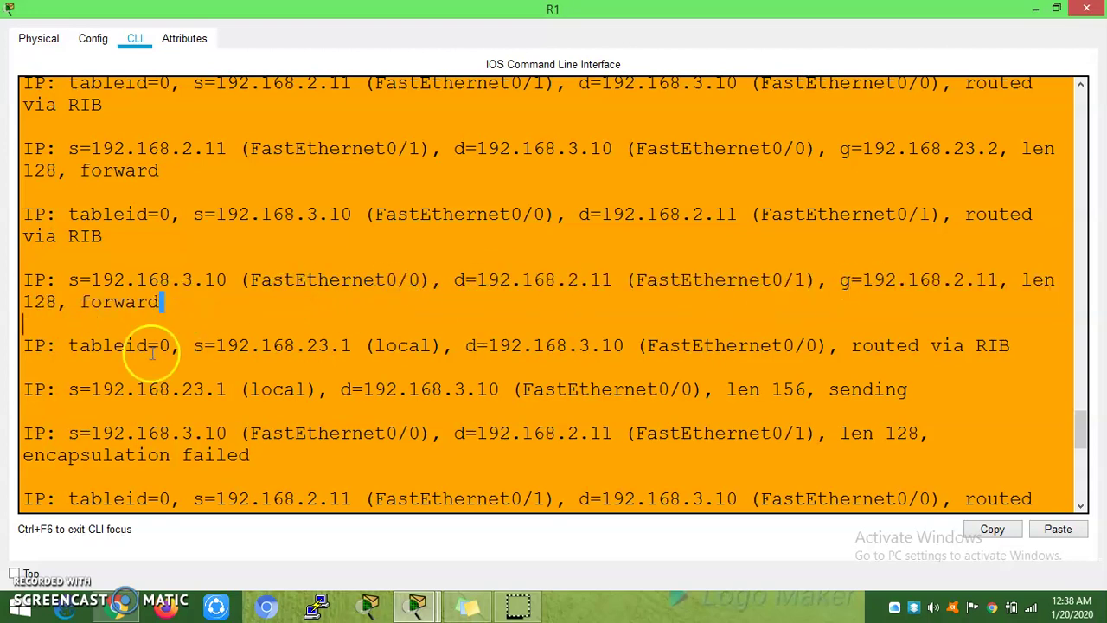
{"action": "left_click_drag", "start_coordinate": [182, 389], "coordinate": [951, 393]}
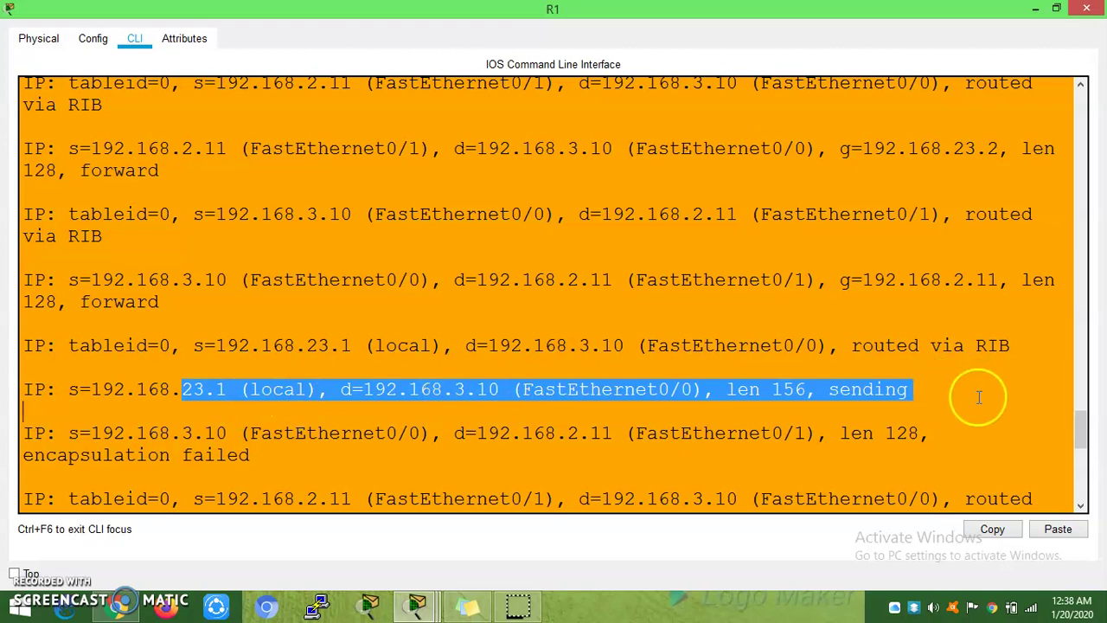
{"action": "scroll", "coordinate": [1072, 450], "scroll_direction": "down", "scroll_amount": 3}
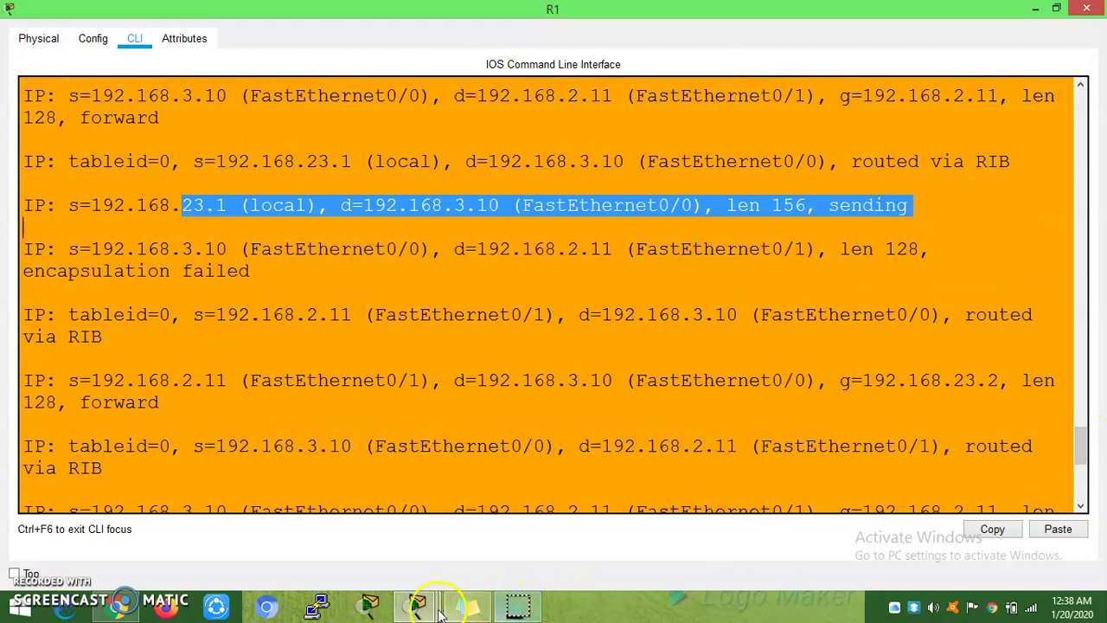
- Re-ping 192.168.3.10 from PC5 and highlight R1's encapsulation-failed replies to 192.168.2.11
{"action": "mouse_move", "coordinate": [417, 605]}
{"action": "left_click", "coordinate": [804, 517]}
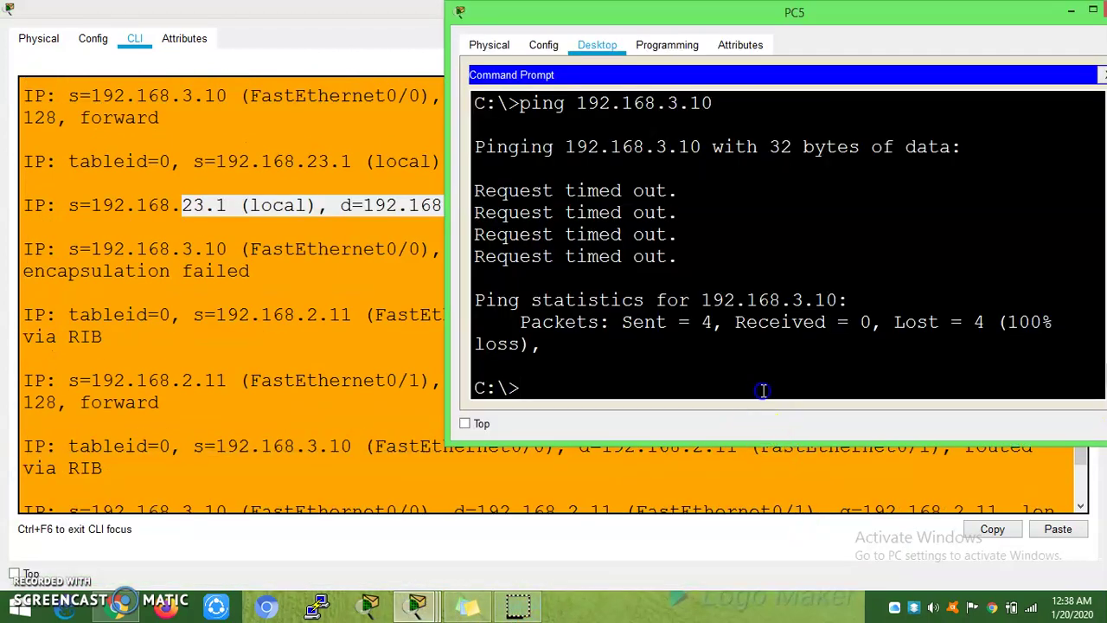
{"action": "key", "text": "Up"}
{"action": "key", "text": "Return"}
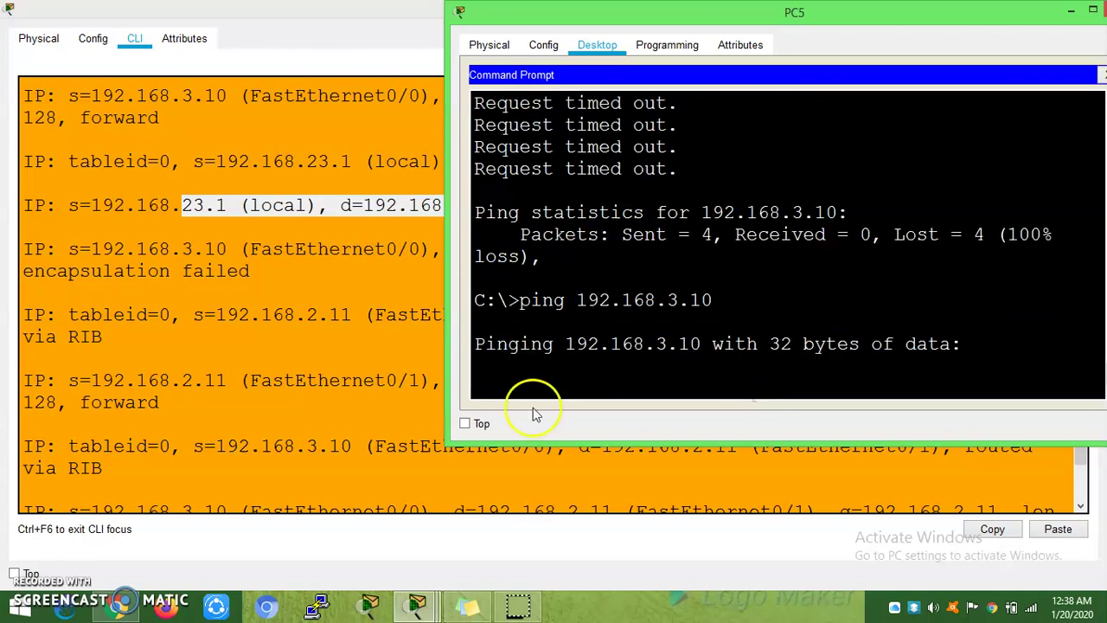
{"action": "left_click", "coordinate": [352, 416]}
{"action": "left_click_drag", "start_coordinate": [535, 446], "coordinate": [733, 446]}
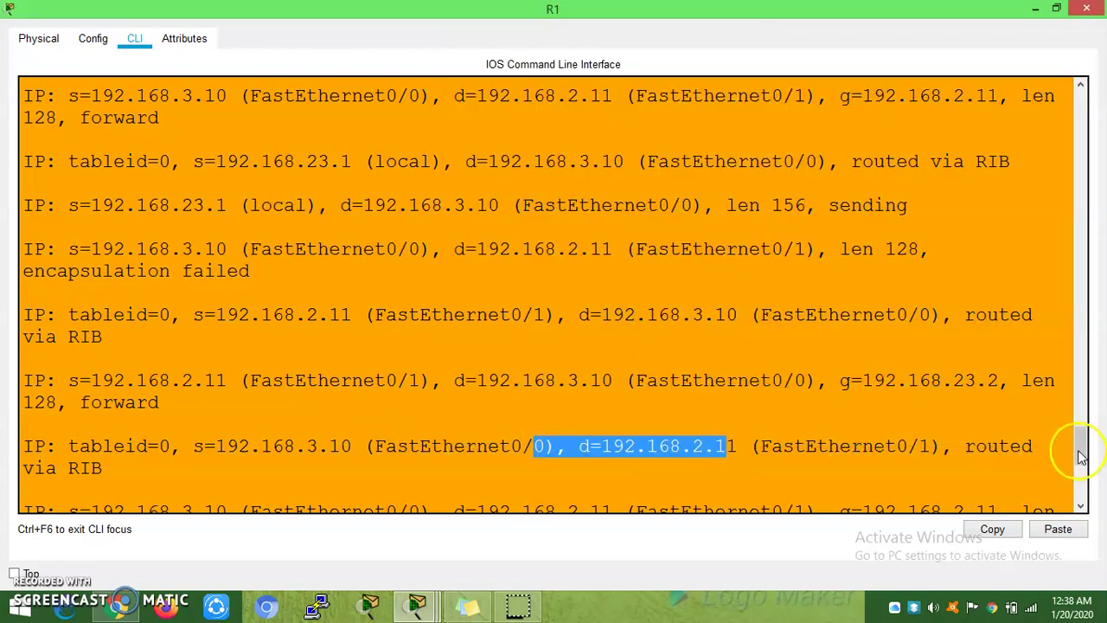
{"action": "left_click_drag", "start_coordinate": [1081, 457], "coordinate": [1063, 488]}
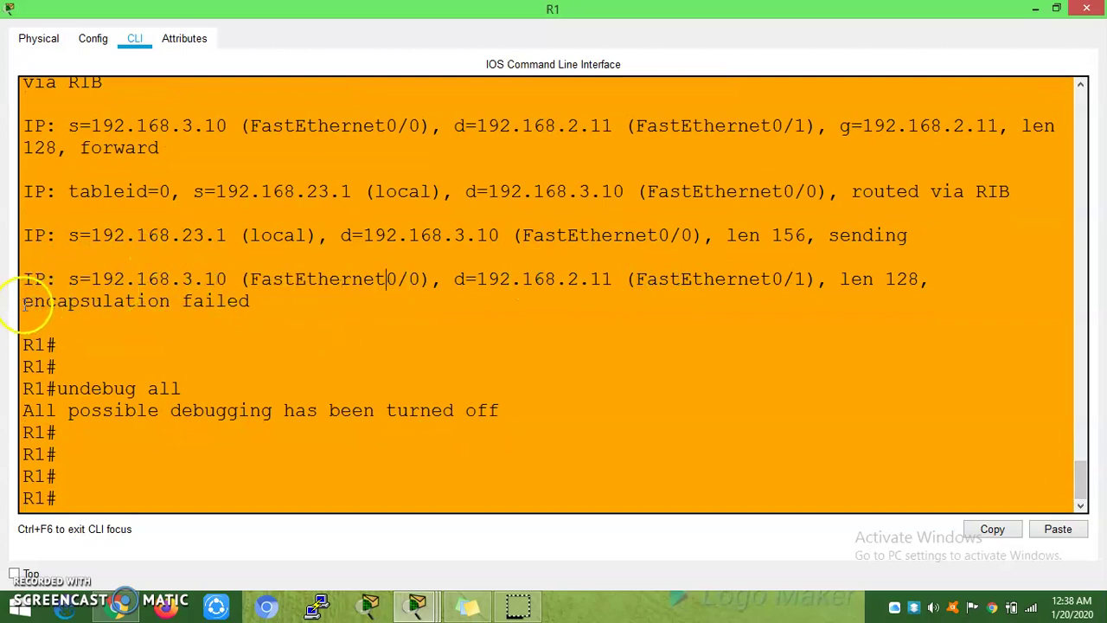
{"action": "left_click_drag", "start_coordinate": [23, 301], "coordinate": [259, 301]}
{"action": "left_click_drag", "start_coordinate": [444, 278], "coordinate": [583, 289]}
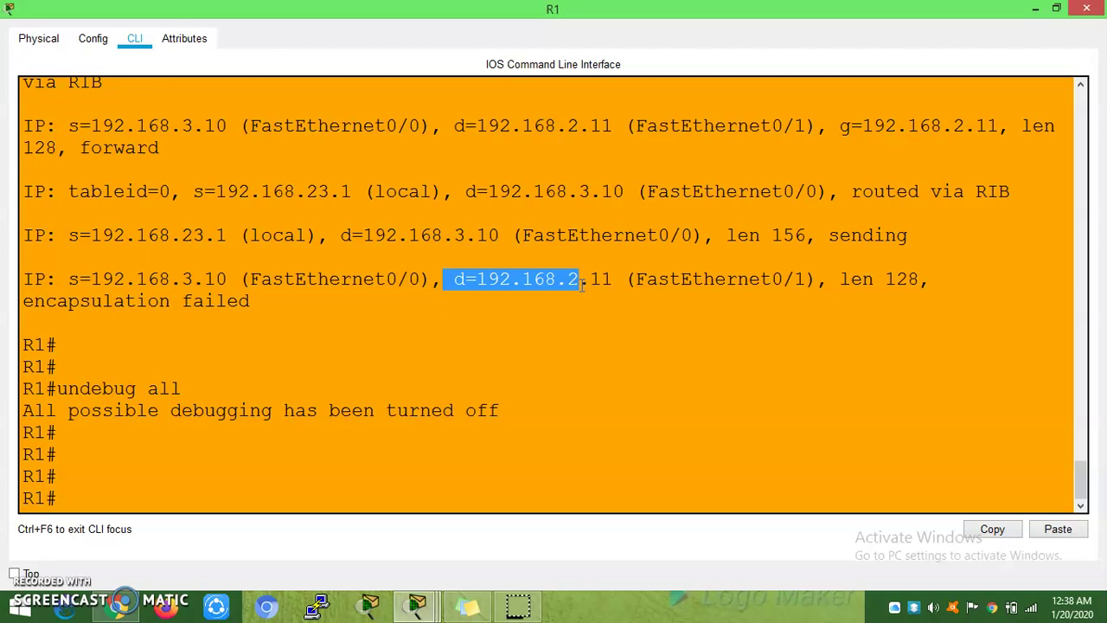
- Clear R1's console with blank prompts, then ping 192.168.3.11 from PC5
{"action": "key", "text": "Return"}
{"action": "key", "text": "Return"}
{"action": "key", "text": "Return"}
{"action": "key", "text": "Return"}
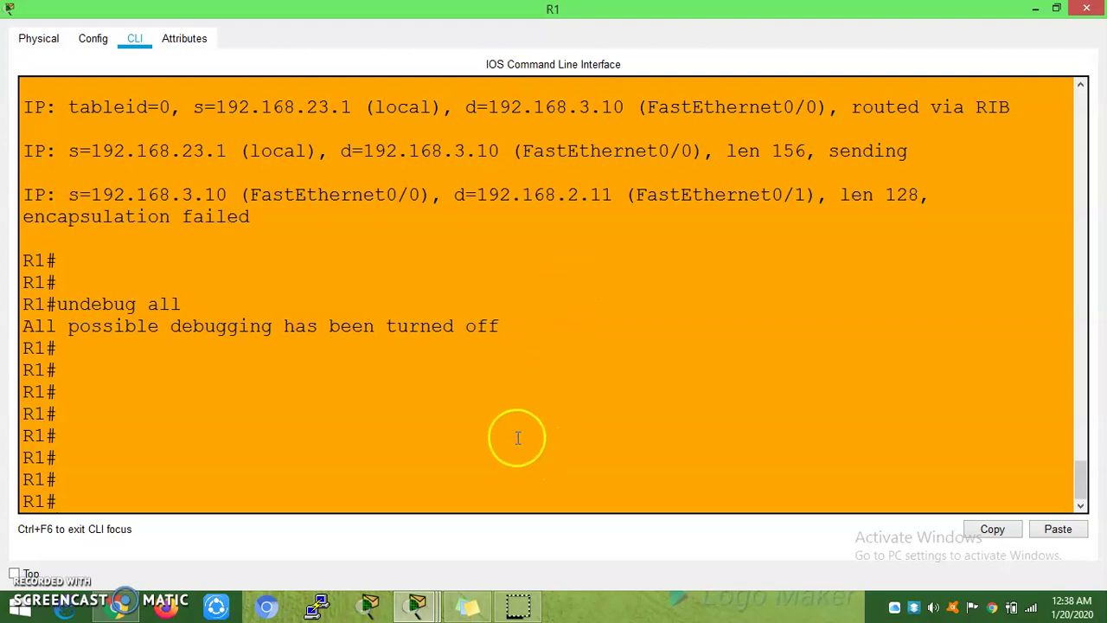
{"action": "key", "text": "Return"}
{"action": "key", "text": "Return"}
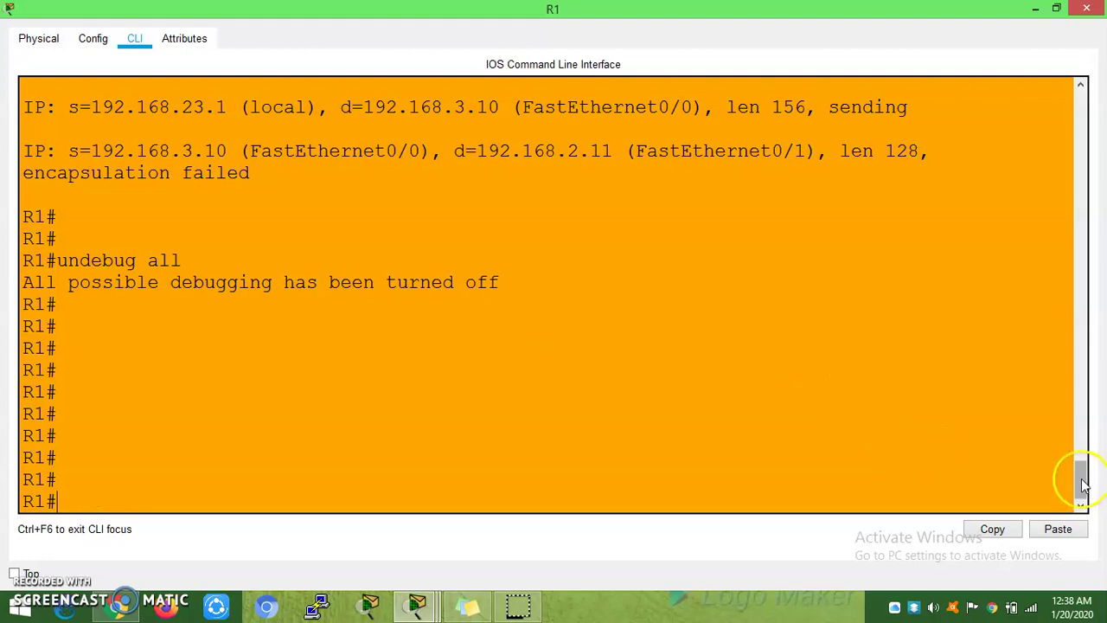
{"action": "left_click_drag", "start_coordinate": [1078, 483], "coordinate": [1076, 459]}
{"action": "left_click_drag", "start_coordinate": [489, 387], "coordinate": [615, 423]}
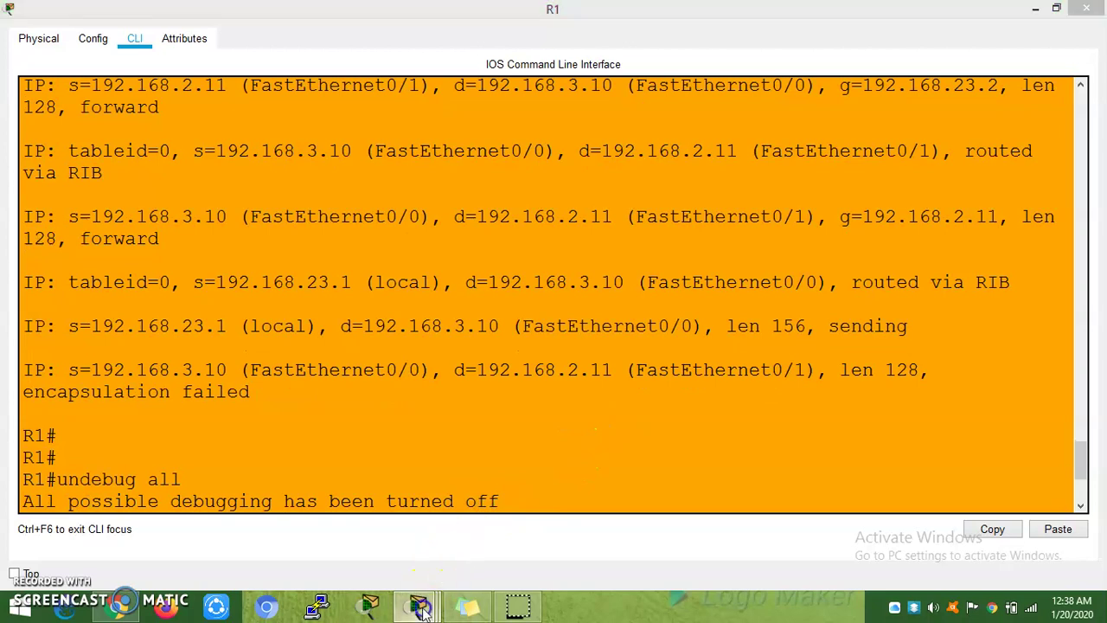
{"action": "mouse_move", "coordinate": [419, 606]}
{"action": "left_click", "coordinate": [766, 522]}
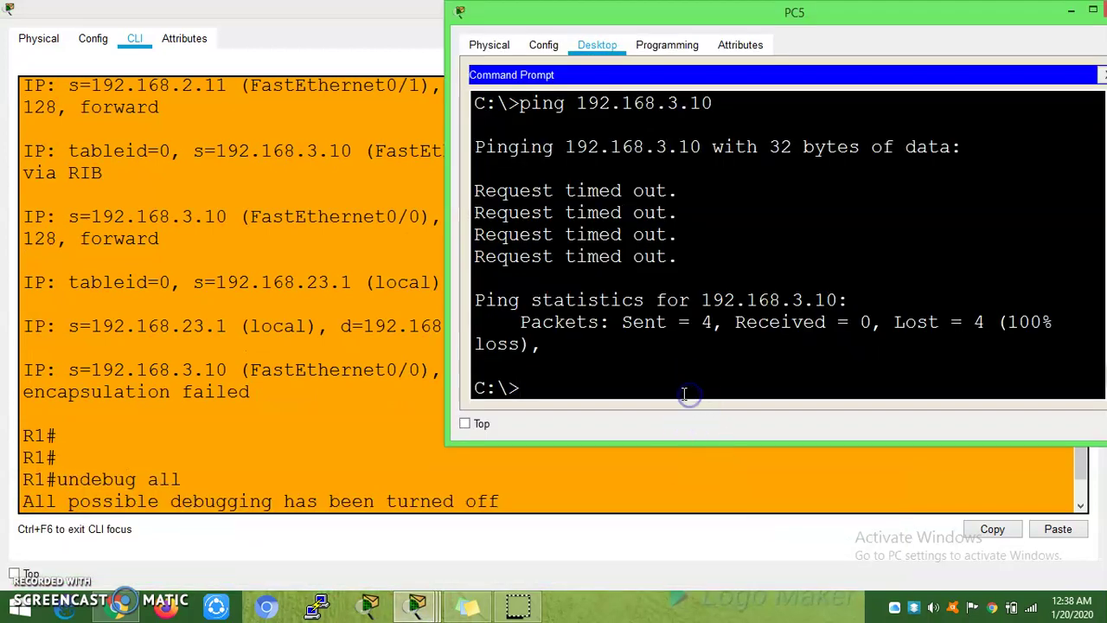
{"action": "key", "text": "Up"}
{"action": "key", "text": "Return"}
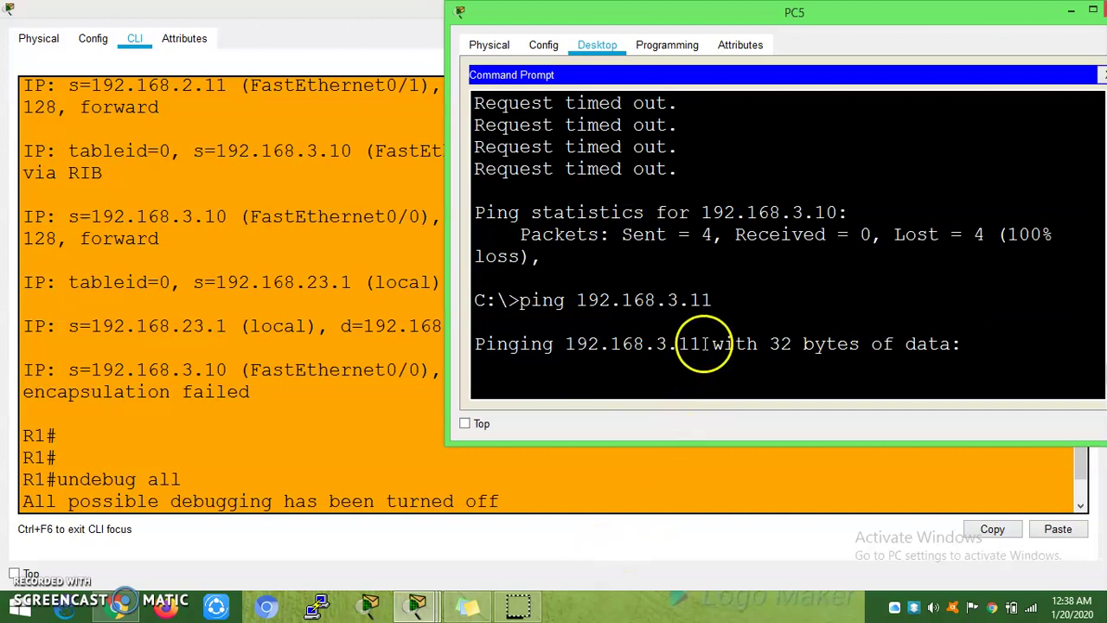
{"action": "left_click_drag", "start_coordinate": [603, 234], "coordinate": [770, 254]}
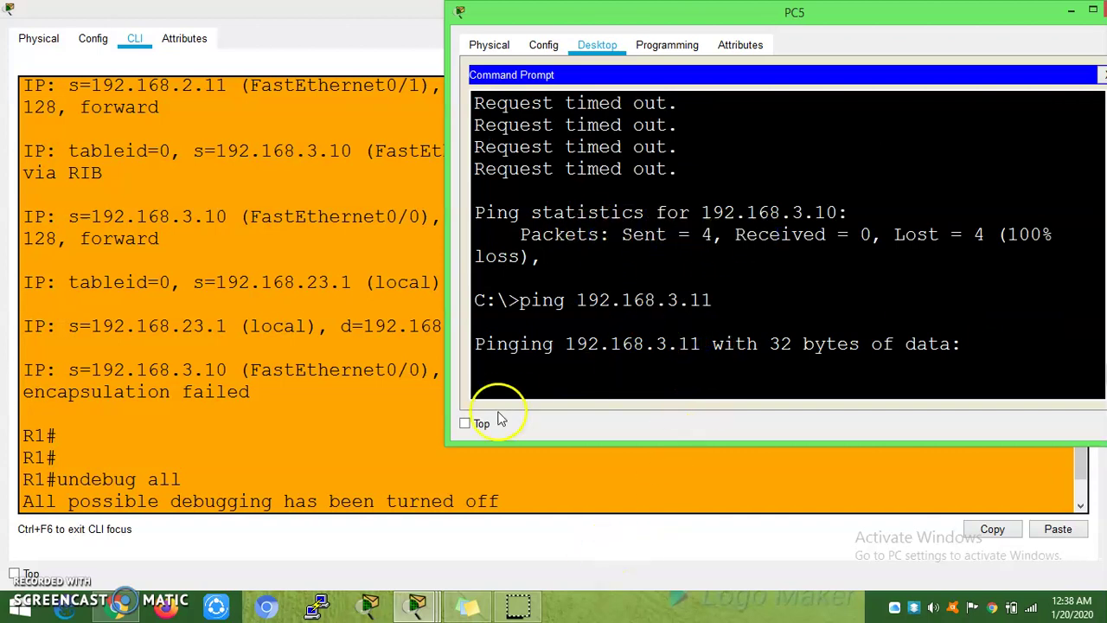
{"action": "left_click", "coordinate": [382, 437]}
{"action": "mouse_move", "coordinate": [415, 606]}
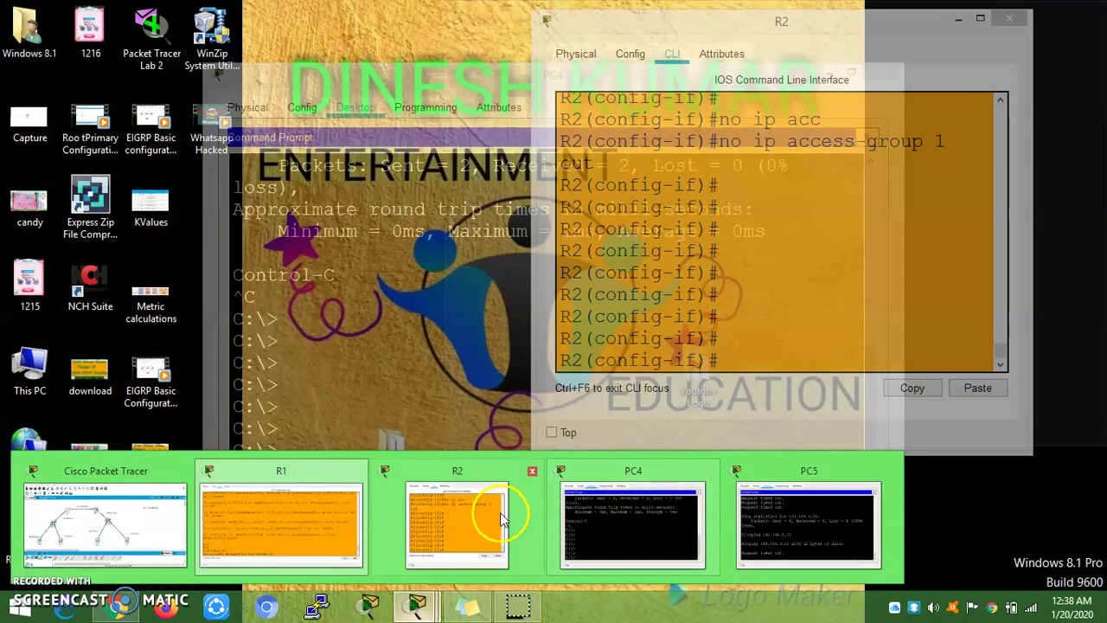
- On R1's FastEthernet 0/1, apply no ip access-group 1 out
{"action": "left_click", "coordinate": [502, 519]}
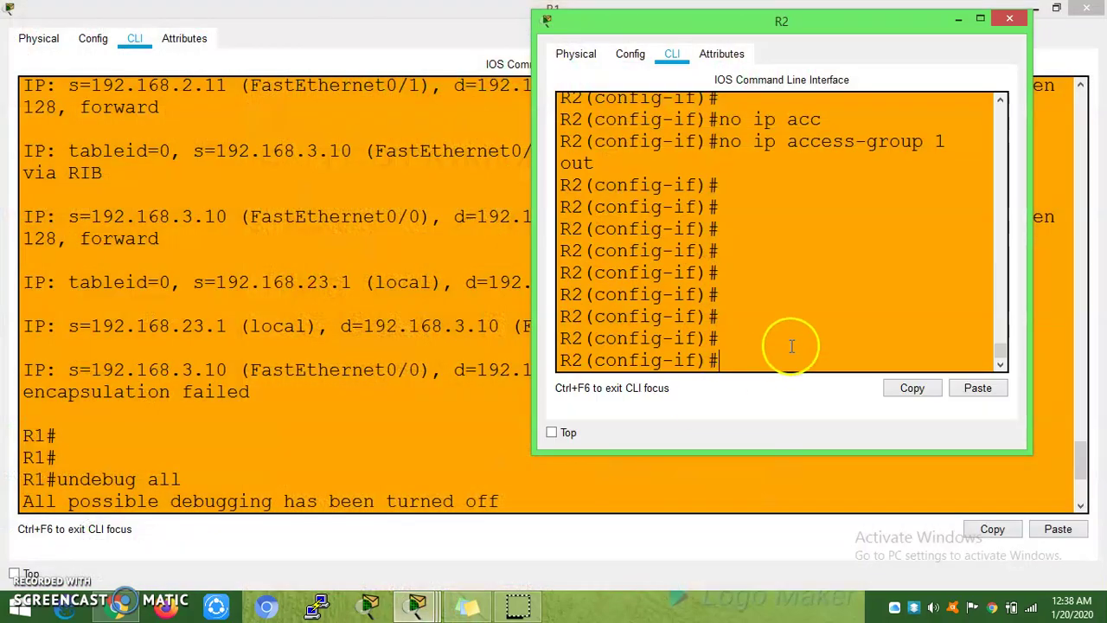
{"action": "left_click", "coordinate": [398, 506]}
{"action": "key", "text": "Return"}
{"action": "key", "text": "Return"}
{"action": "key", "text": "Return"}
{"action": "type", "text": "conf t"}
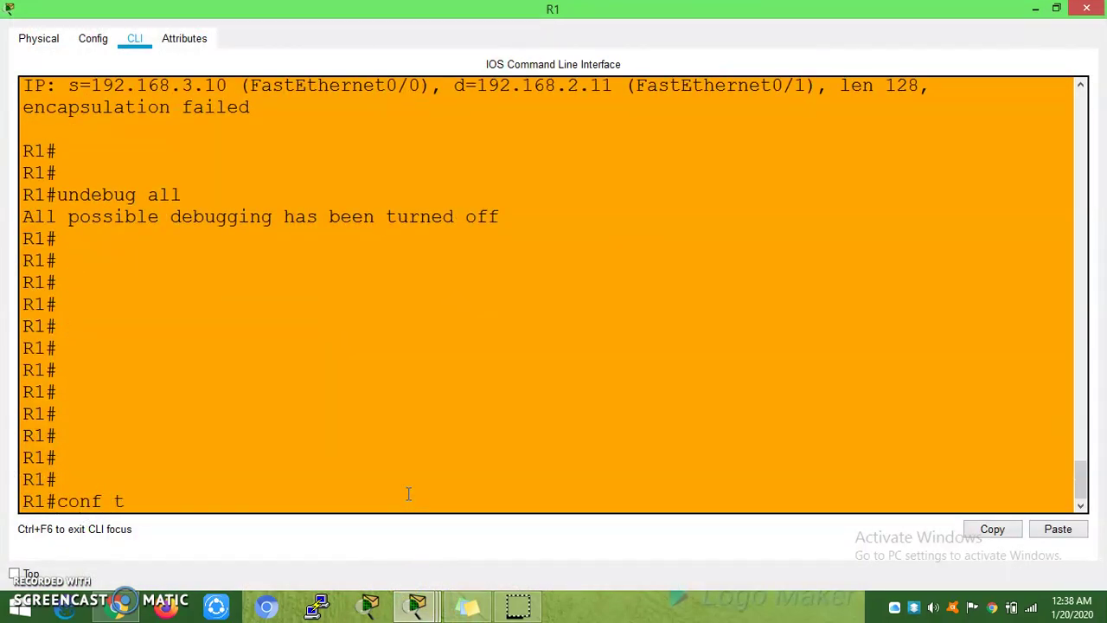
{"action": "key", "text": "Return"}
{"action": "key", "text": "Return"}
{"action": "key", "text": "Tab"}
{"action": "type", "text": "f"}
{"action": "key", "text": "Tab"}
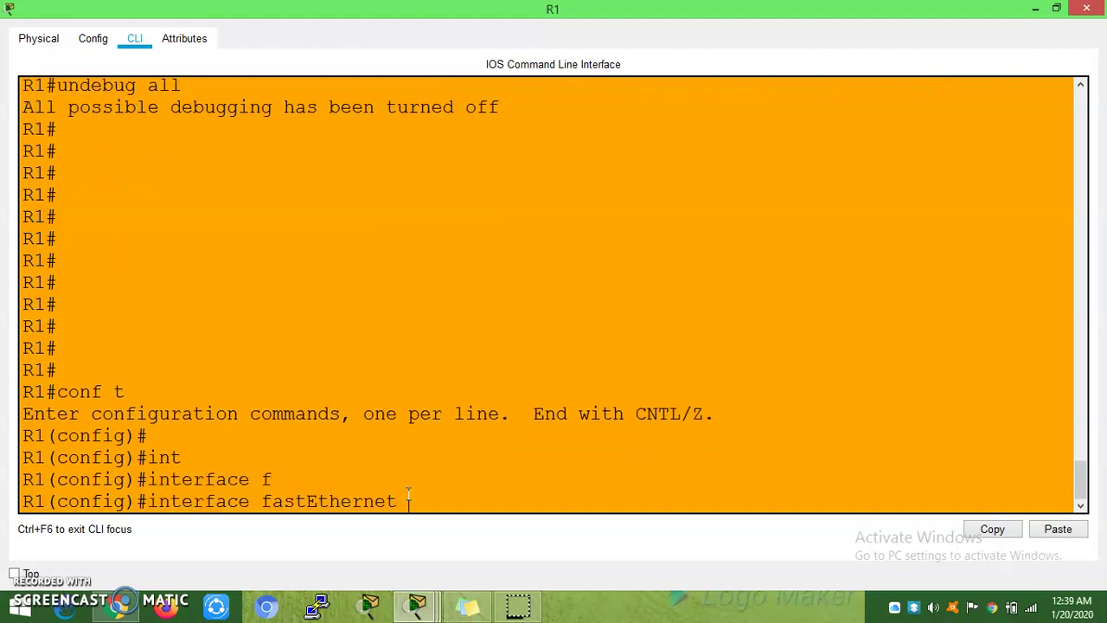
{"action": "type", "text": "0/1"}
{"action": "key", "text": "Return"}
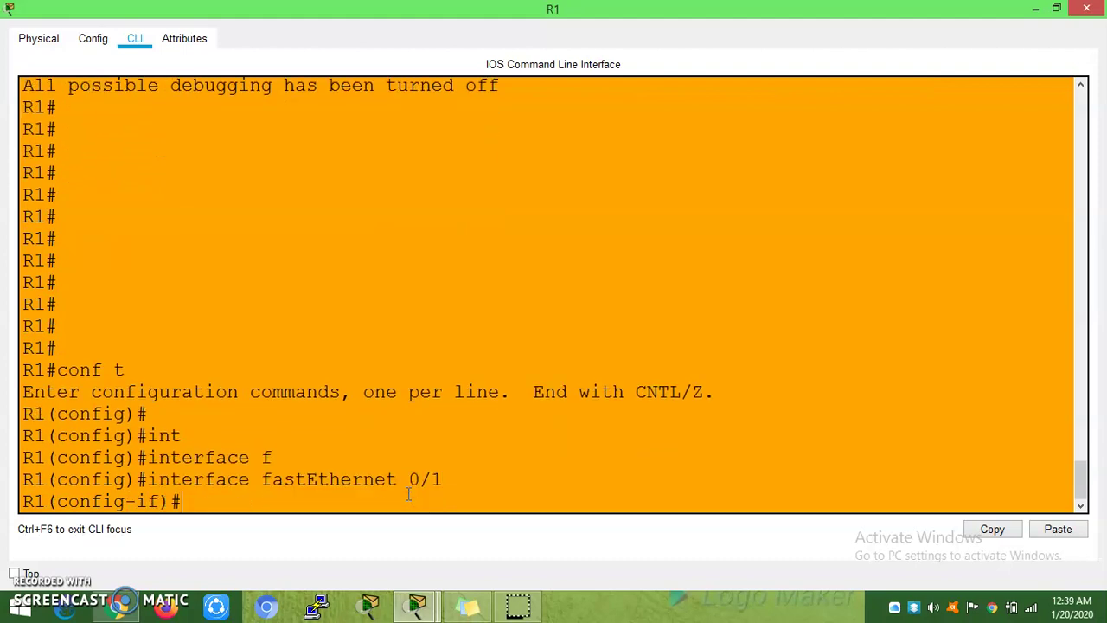
{"action": "key", "text": "Return"}
{"action": "type", "text": "no ip a"}
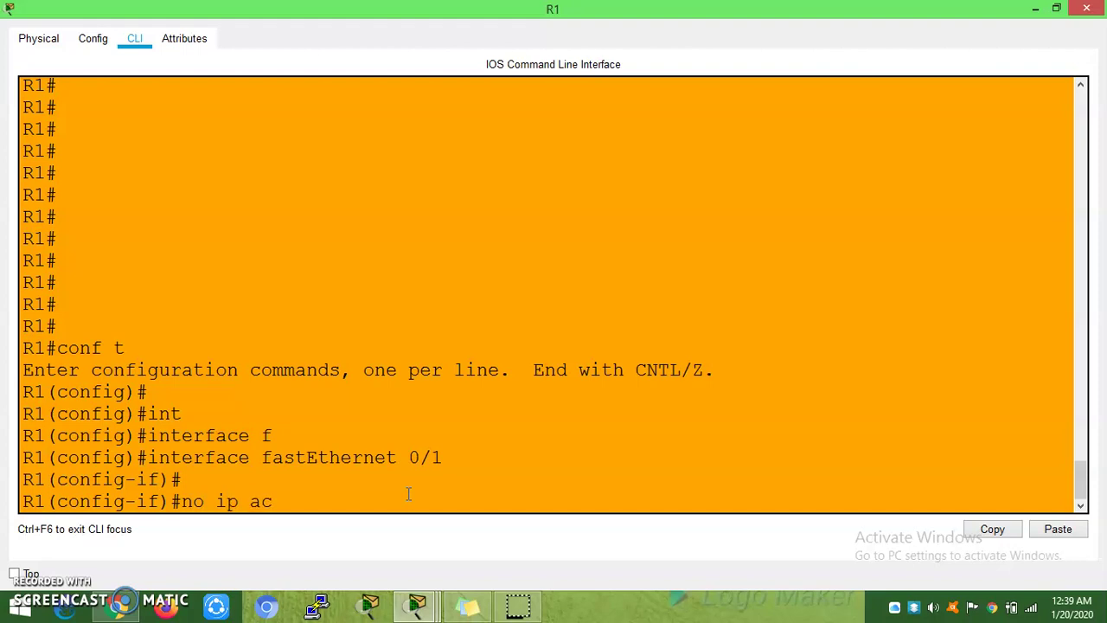
{"action": "type", "text": "c"}
{"action": "key", "text": "Tab"}
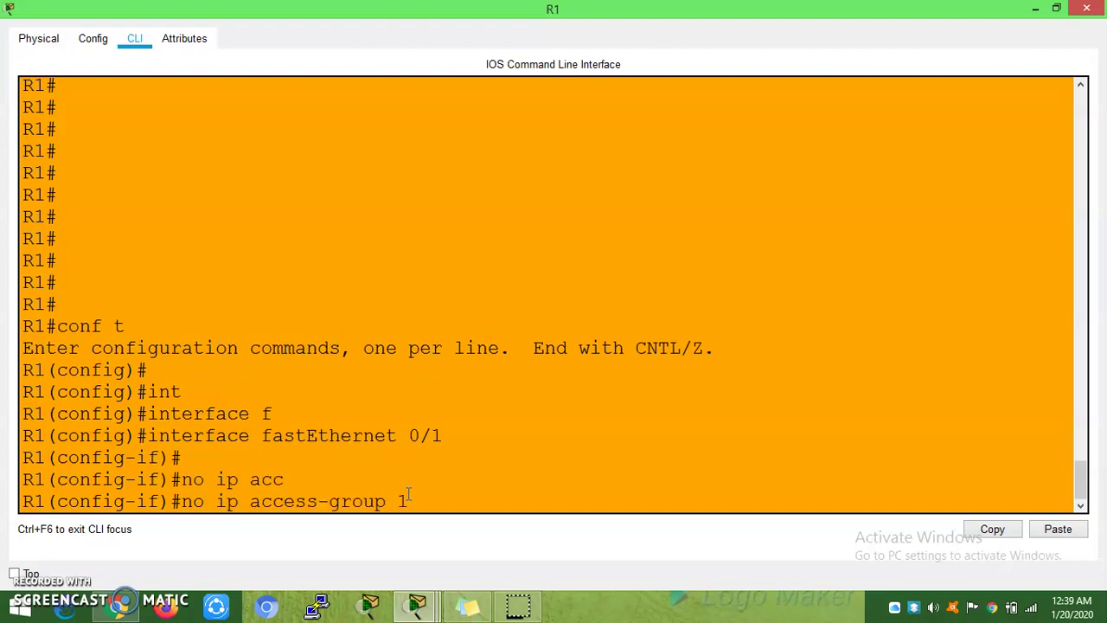
{"action": "key", "text": "Return"}
{"action": "key", "text": "Return"}
{"action": "key", "text": "Return"}
{"action": "key", "text": "Return"}
{"action": "key", "text": "Return"}
{"action": "key", "text": "Return"}
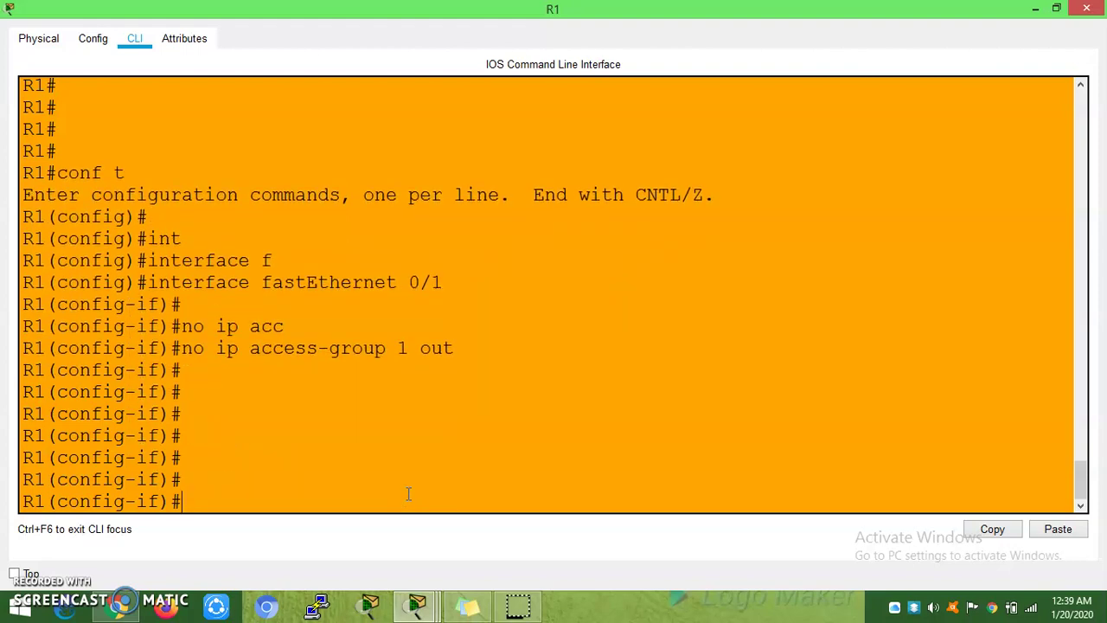
{"action": "key", "text": "Return"}
{"action": "key", "text": "Return"}
{"action": "key", "text": "Return"}
{"action": "key", "text": "Return"}
{"action": "key", "text": "Return"}
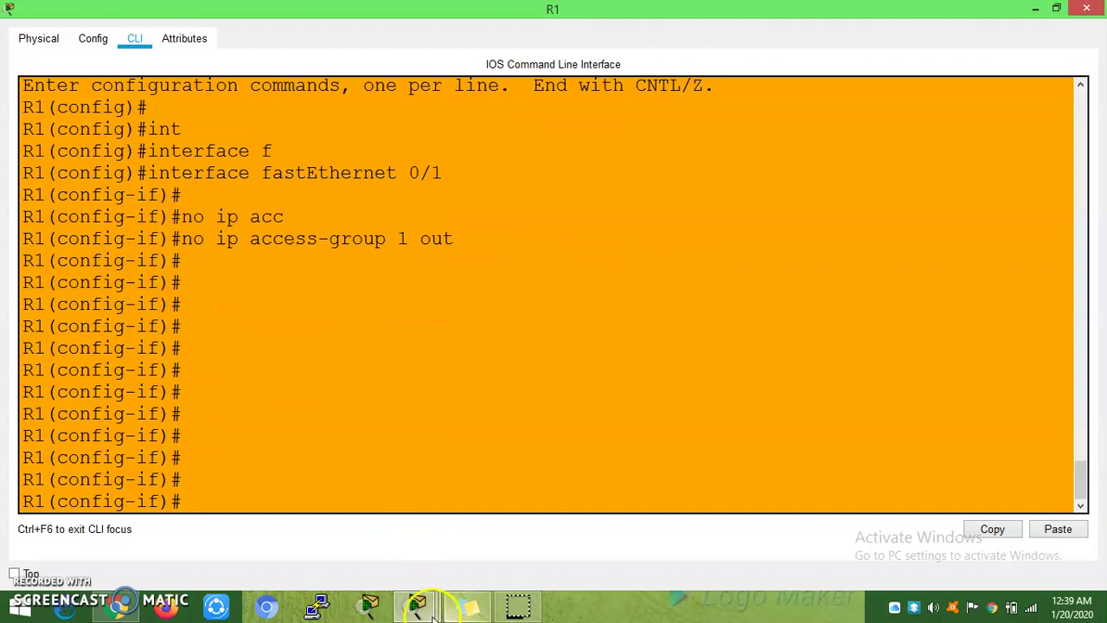
- Re-ping 192.168.3.11 from PC5 for 4 replies and 0% loss, then highlight R1's removal command
{"action": "mouse_move", "coordinate": [417, 605]}
{"action": "left_click", "coordinate": [645, 547]}
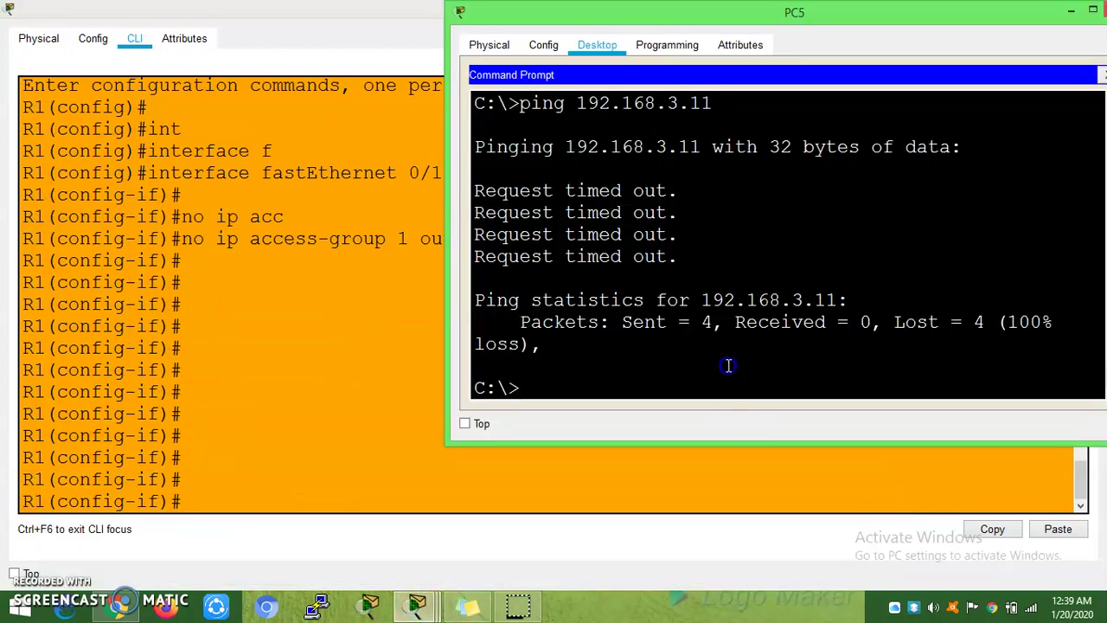
{"action": "key", "text": "Up"}
{"action": "key", "text": "Return"}
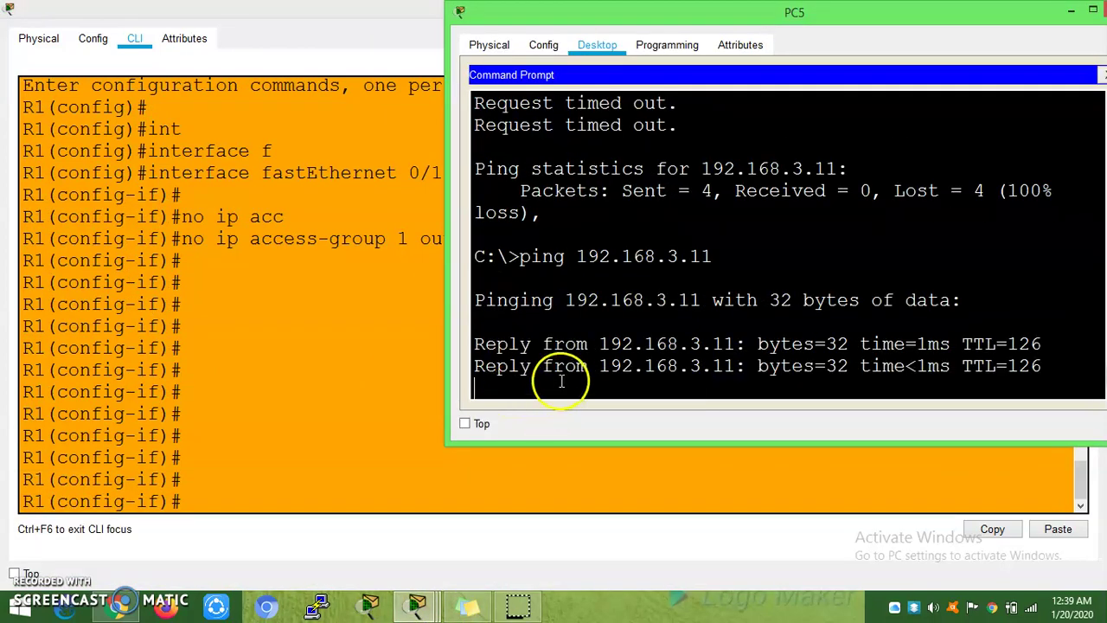
{"action": "left_click_drag", "start_coordinate": [563, 365], "coordinate": [789, 377]}
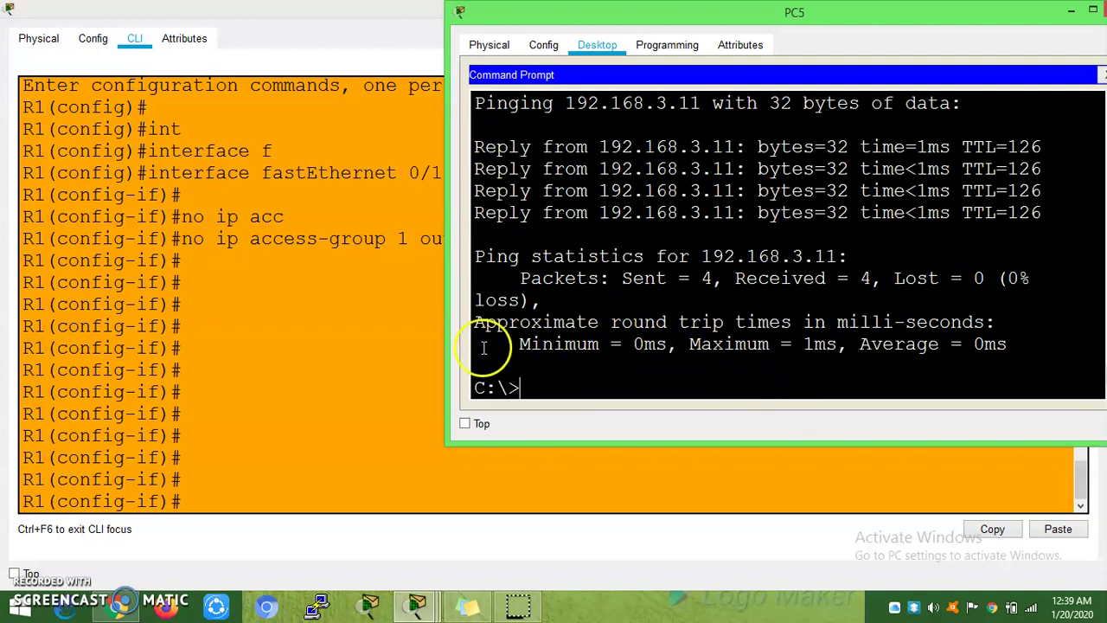
{"action": "left_click", "coordinate": [289, 234]}
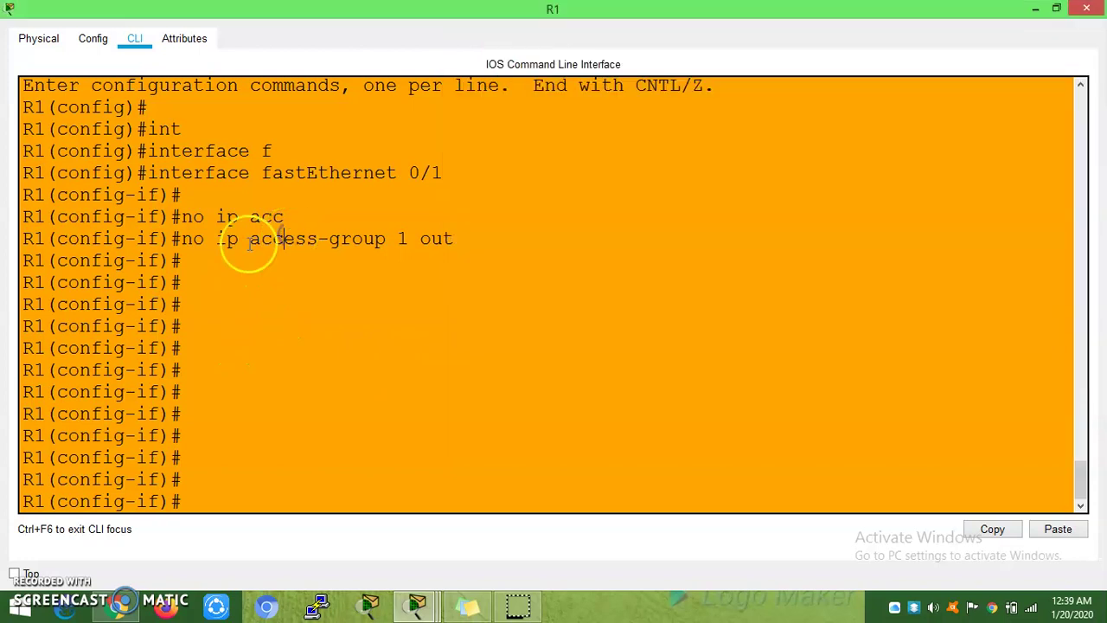
{"action": "left_click_drag", "start_coordinate": [227, 239], "coordinate": [350, 238]}
- Minimize the R1 console and return to the main R1–R2 topology workspace
{"action": "left_click", "coordinate": [1038, 9]}
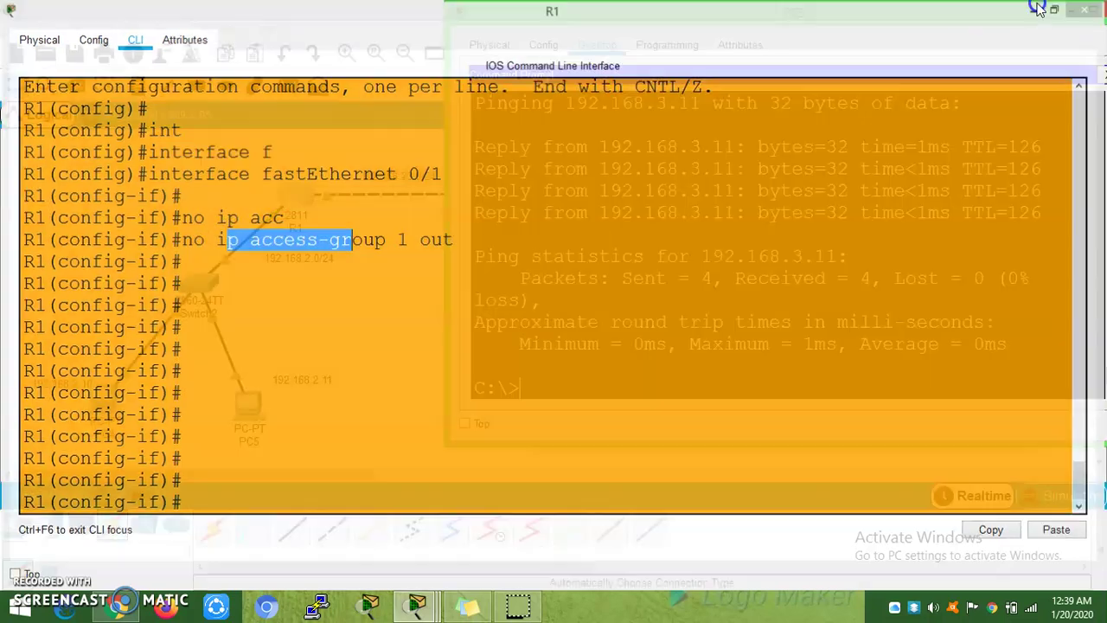
{"action": "left_click", "coordinate": [399, 333]}
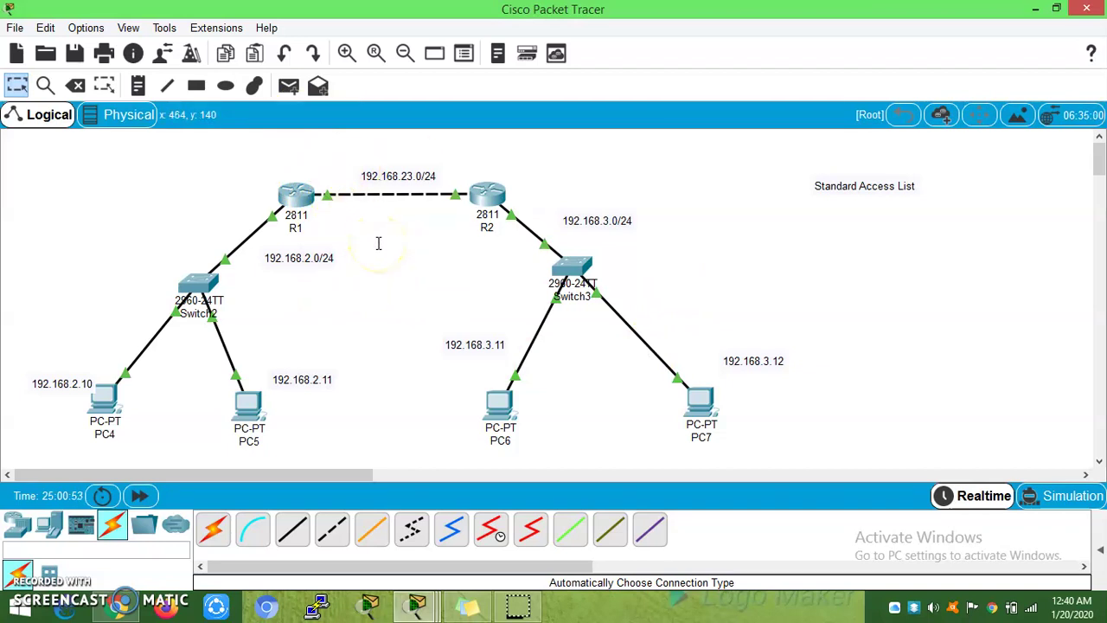
{"action": "left_click", "coordinate": [582, 312]}
{"action": "left_click", "coordinate": [604, 396]}
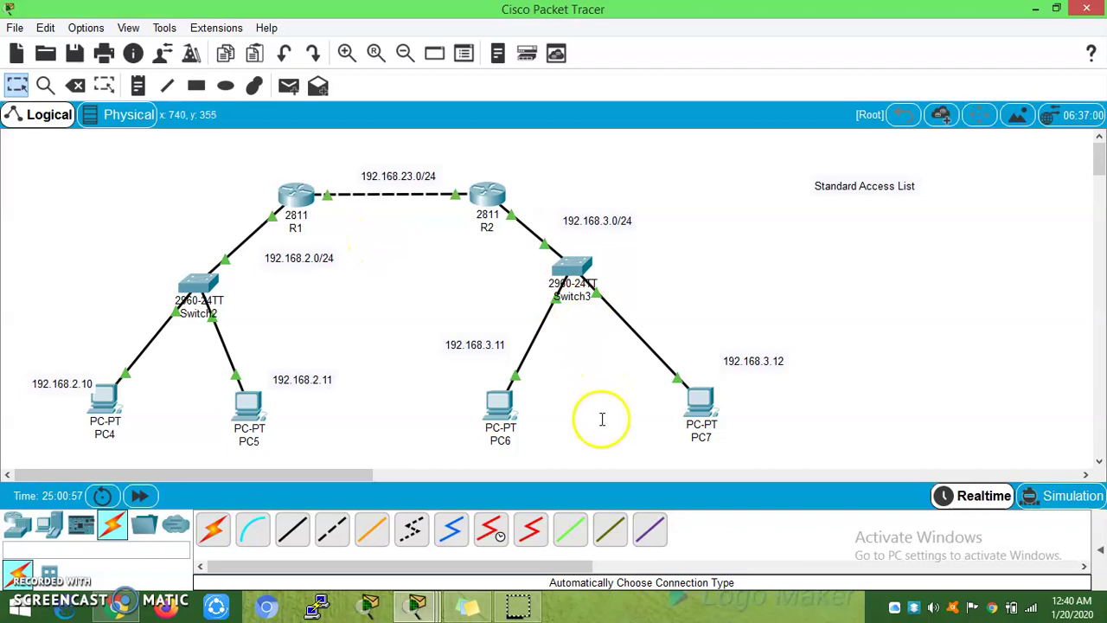